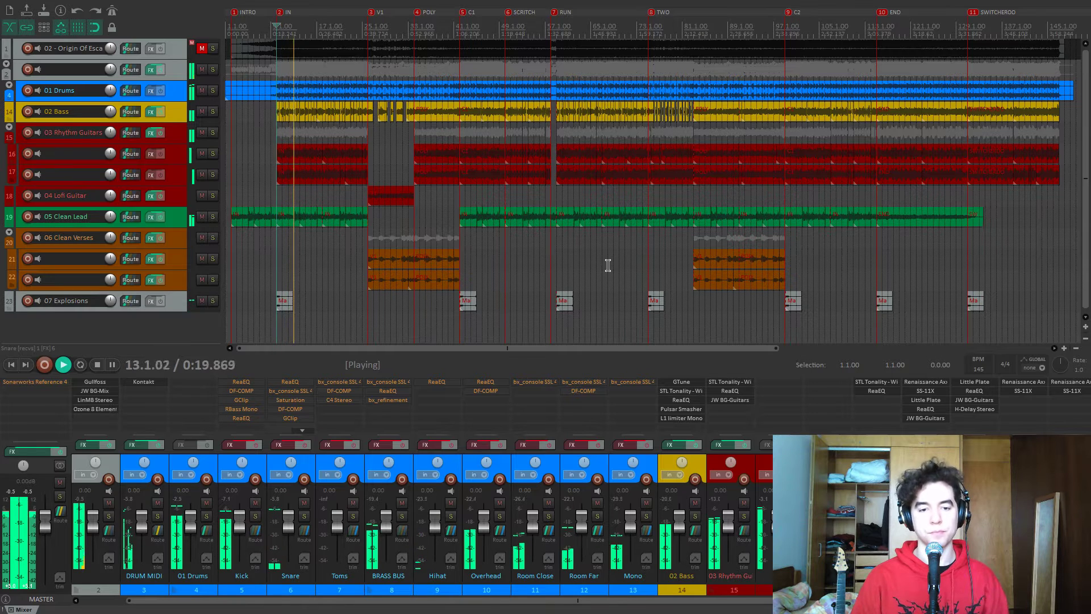
Stop playback and bypass Gullfoss, JW BG-Mix and LinMB Stereo in the track 2 folder's effects chain
key("space")
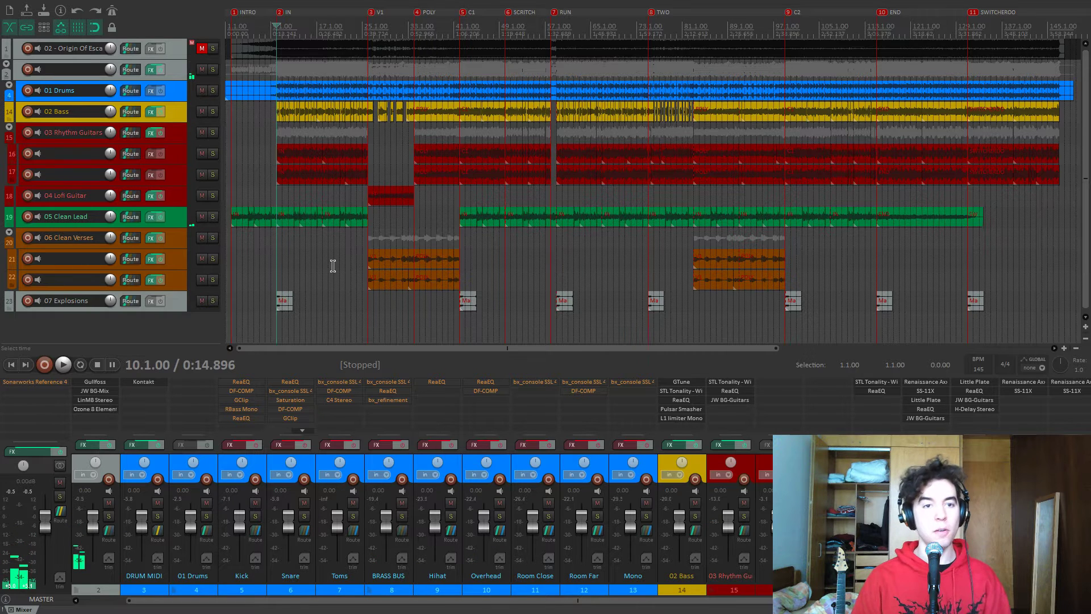
scroll(221, 457, "left", 1)
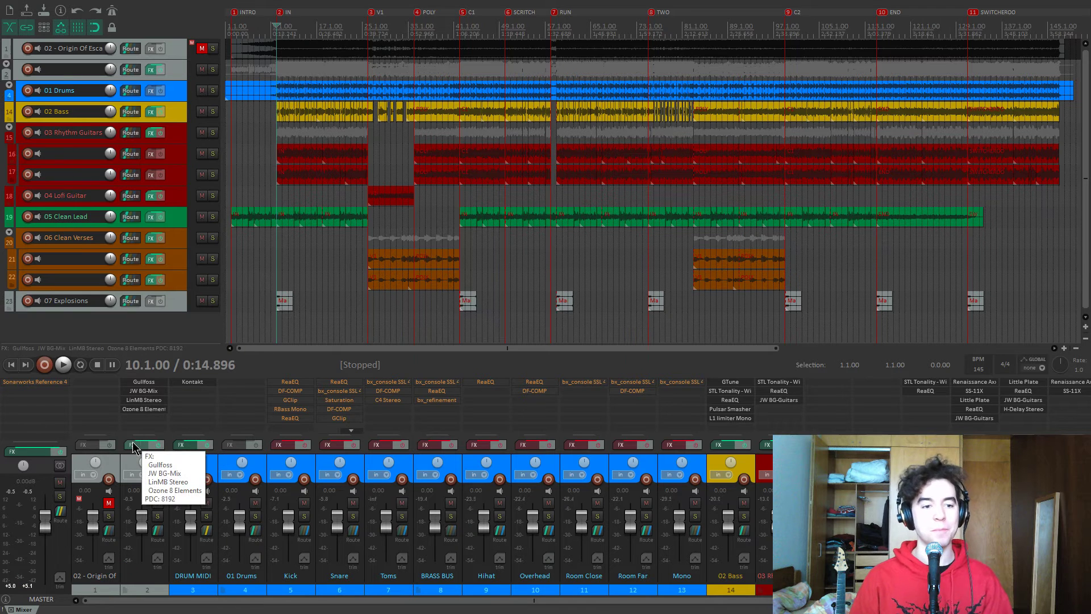
left_click(135, 449)
left_click_drag(393, 52, 544, 57)
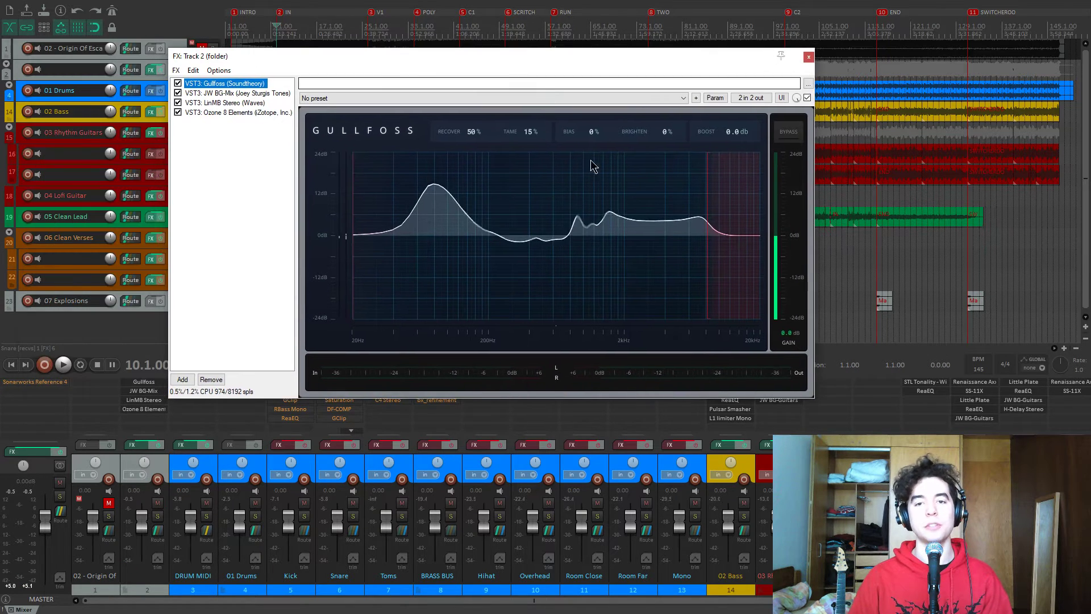
left_click(178, 84)
left_click(179, 94)
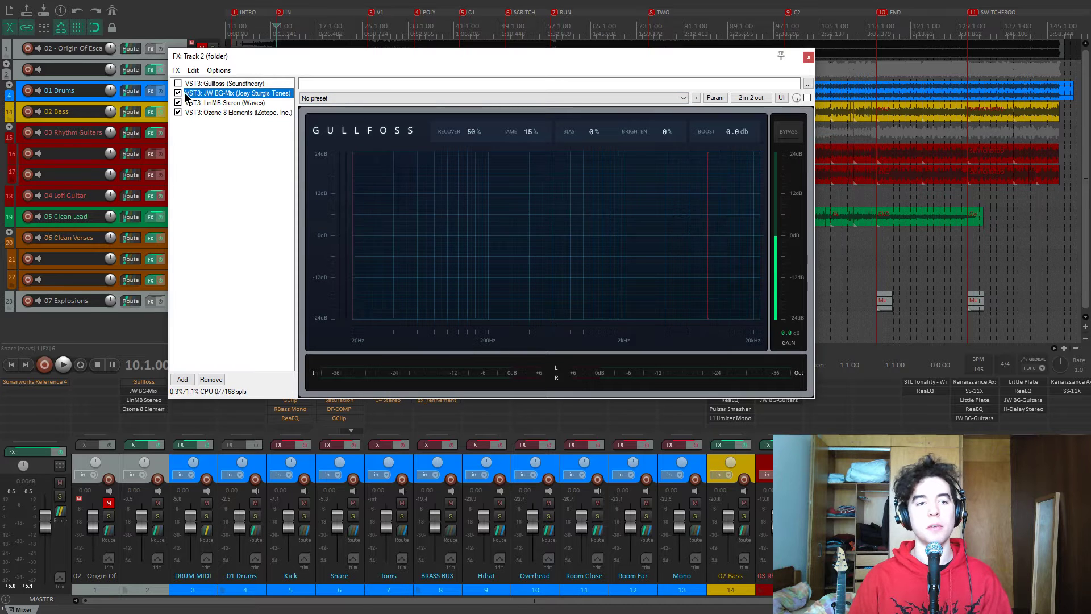
left_click(178, 103)
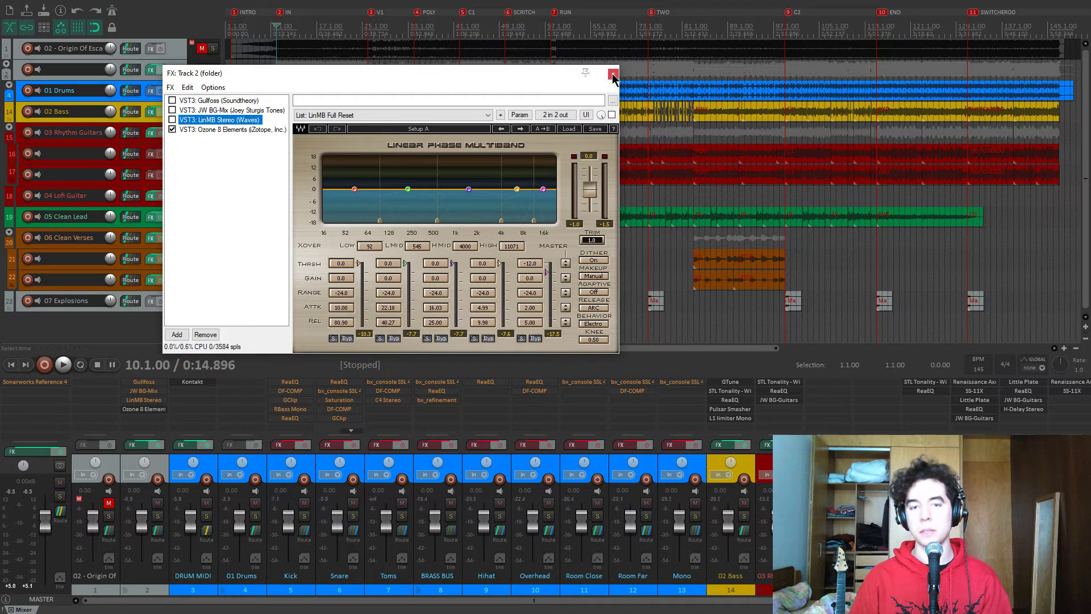
left_click(613, 75)
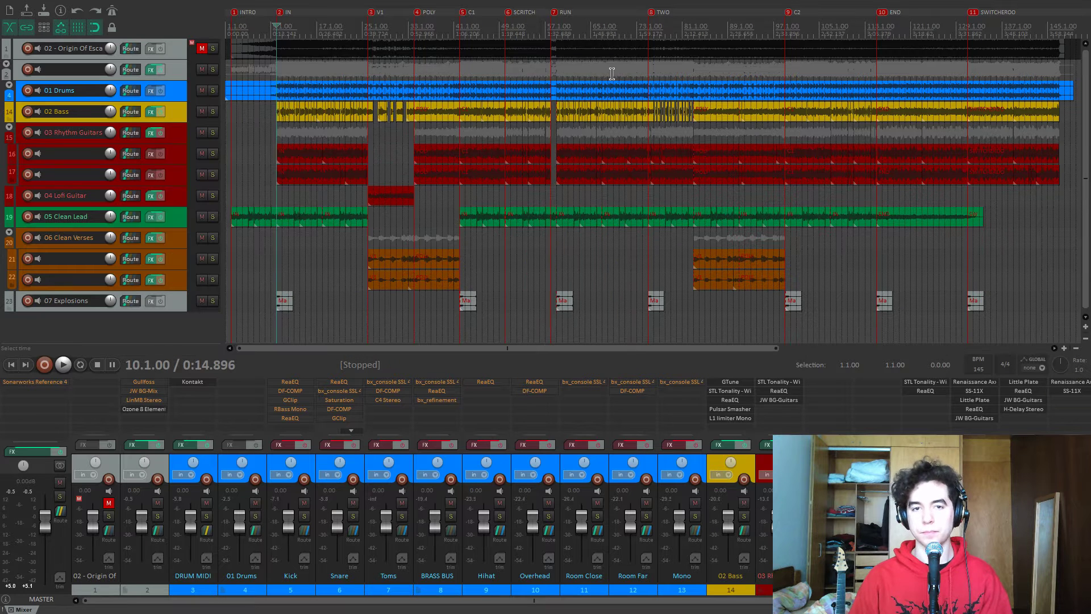
Open the Kontakt instrument on the DRUM MIDI track and show the Modern & Massive full kit view
left_click(209, 465)
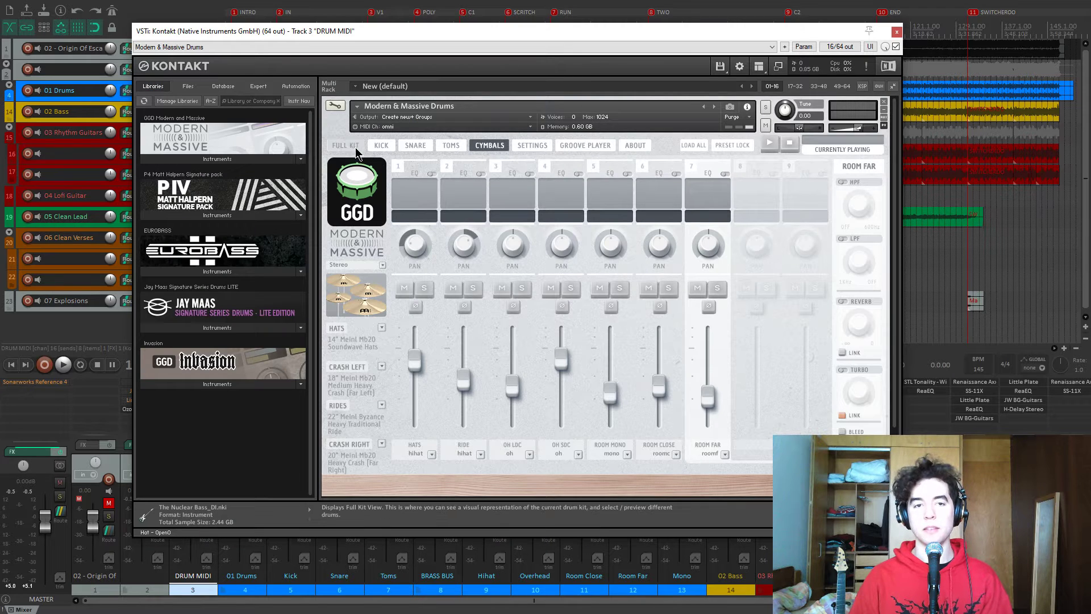
left_click(346, 145)
left_click_drag(504, 32, 616, 14)
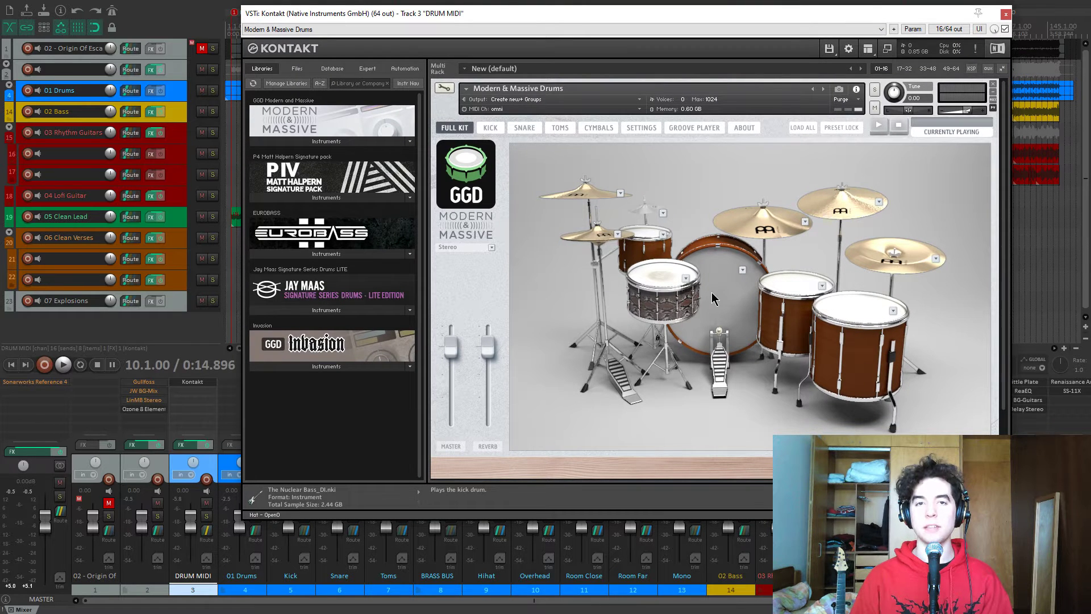
Switch to the browser and point out the upload date of the MONUMENTS mix tutorial video
key("alt+Tab")
key("alt+Tab")
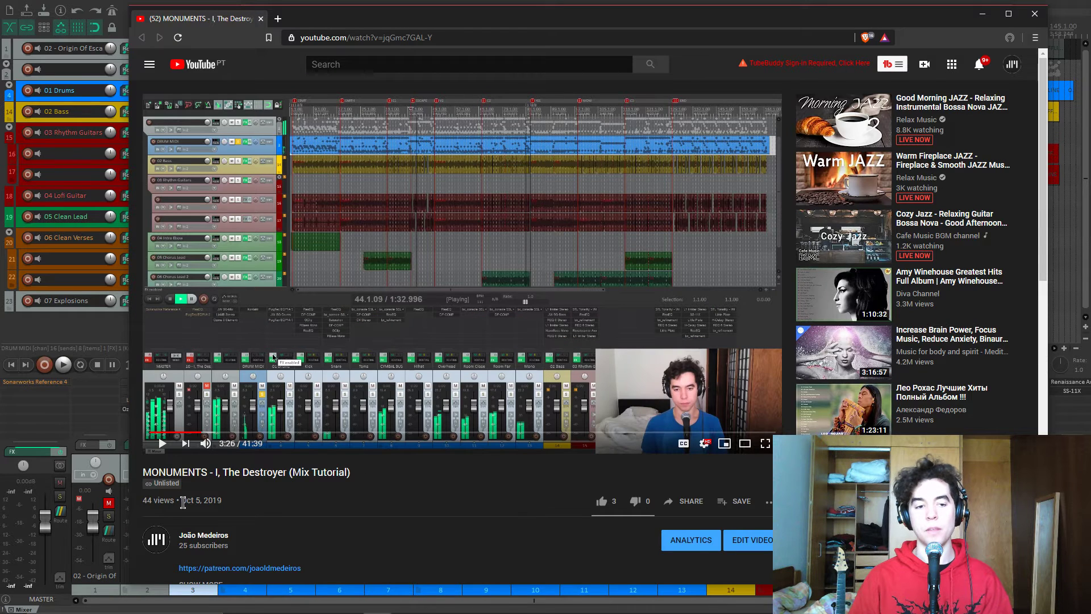
left_click_drag(183, 504, 230, 507)
left_click(198, 502)
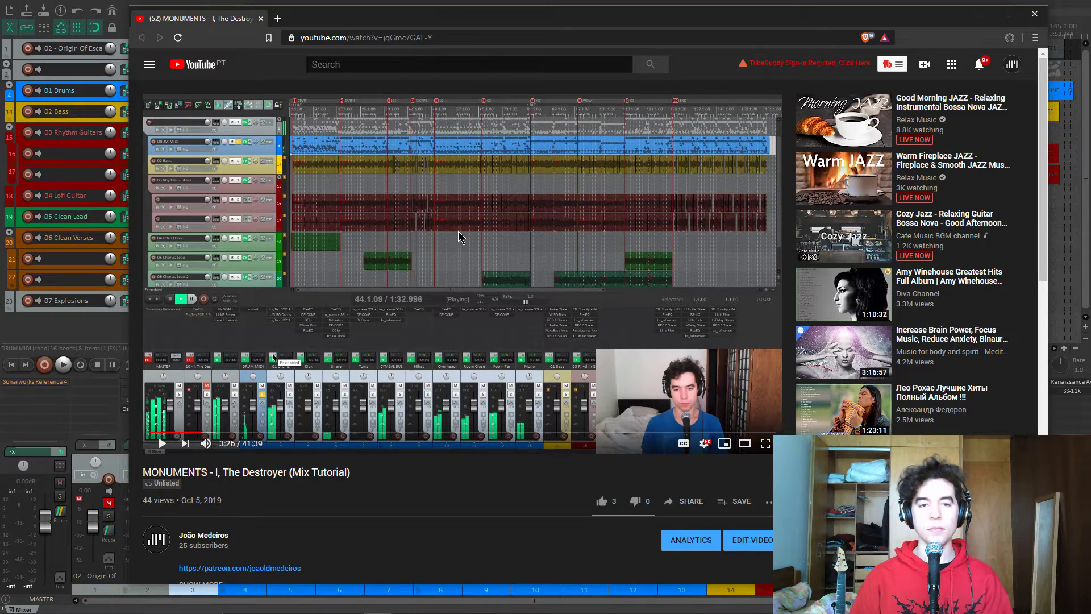
Switch to REAPER to close the Kontakt window, and return to the YouTube tutorial in the browser
key("alt+Tab")
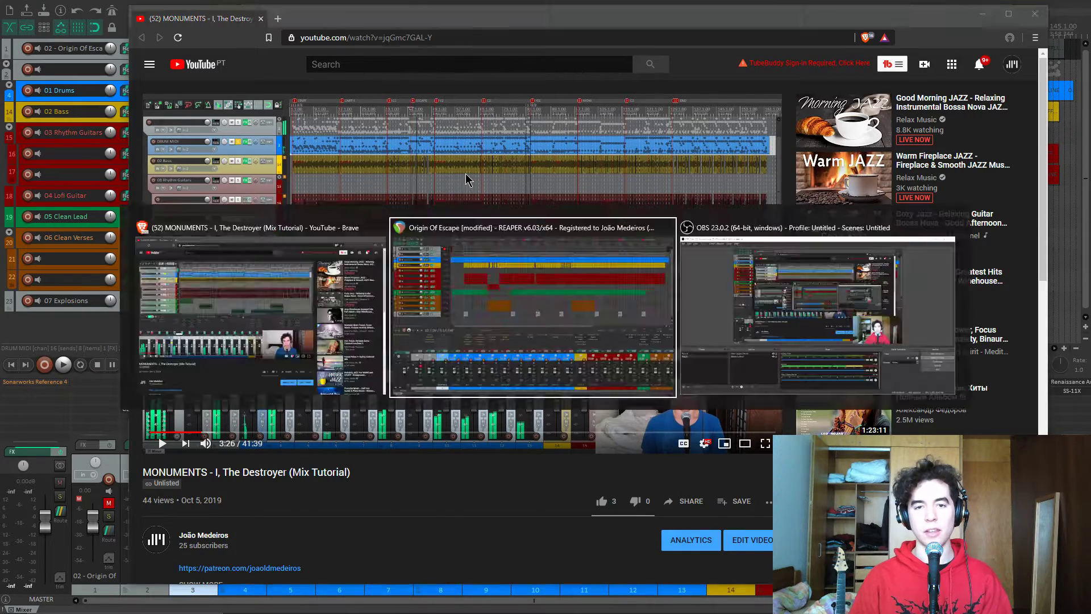
key("alt+Tab")
key("alt+Tab")
left_click(1006, 13)
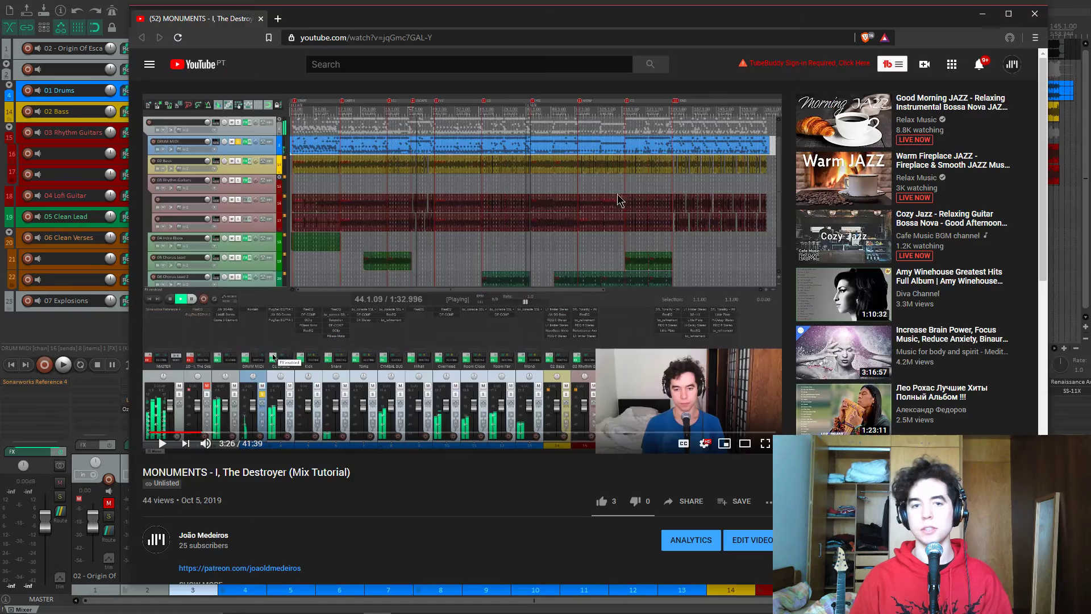
key("alt+Tab")
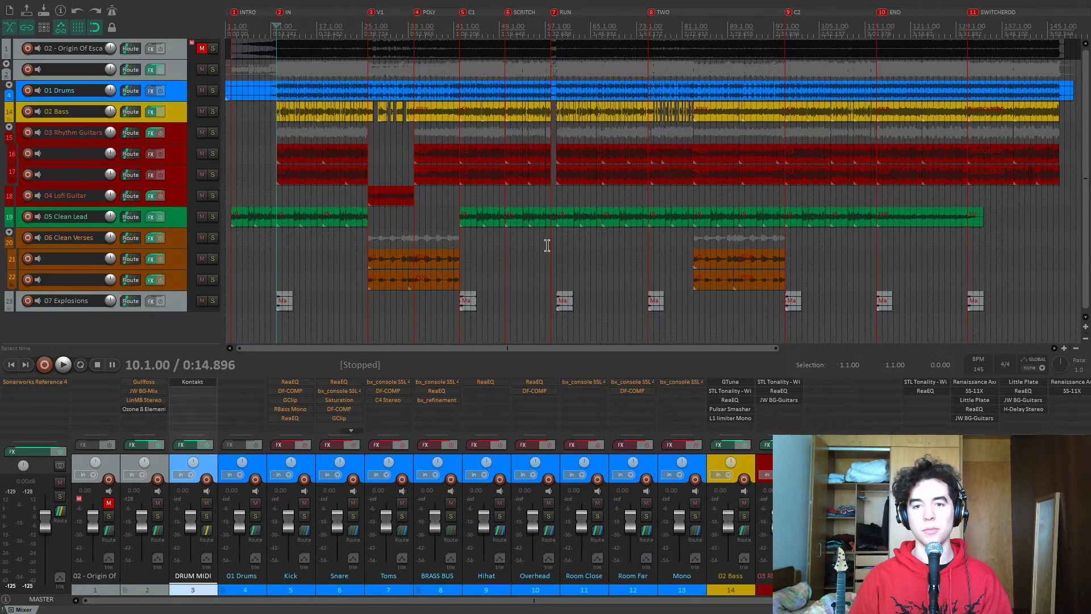
key("alt+Tab")
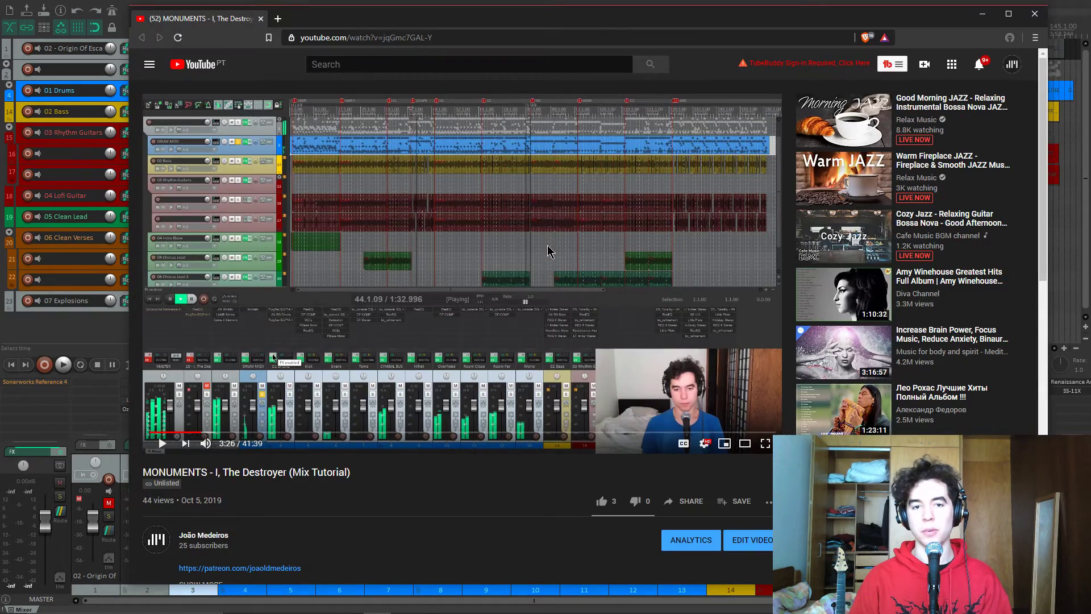
Jump the tutorial video to the drum kit section at 2:38, point out its duration and title, and close the browser
left_click(189, 433)
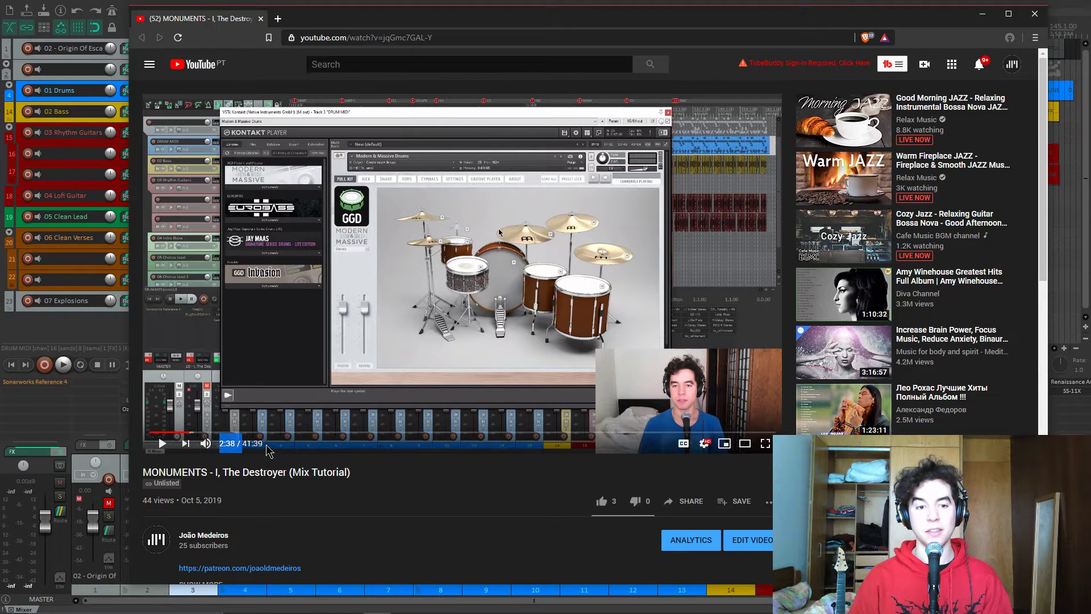
left_click_drag(243, 443, 261, 444)
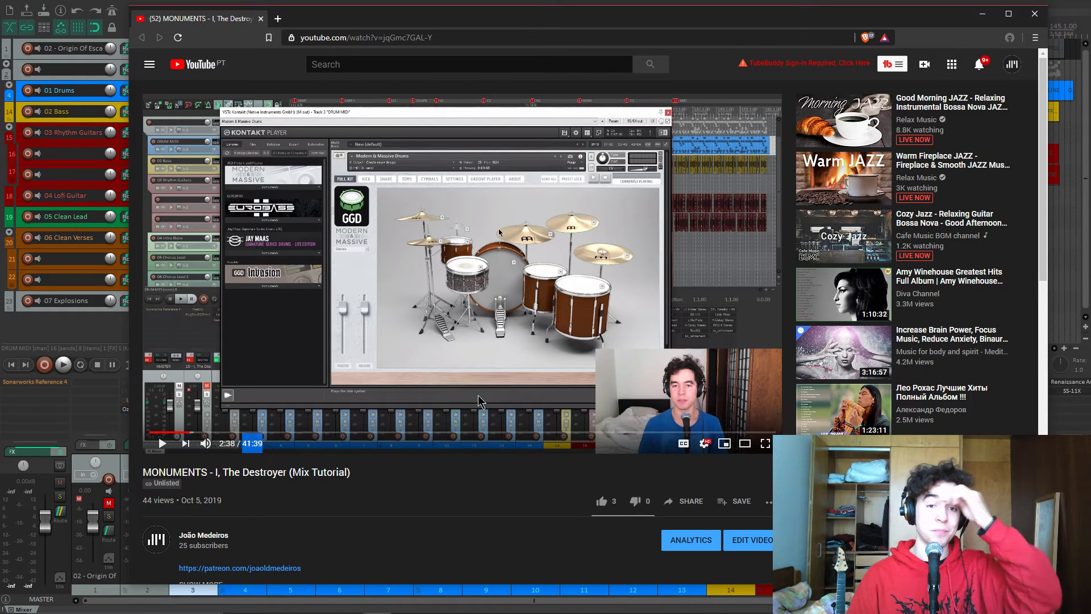
left_click_drag(226, 475, 310, 476)
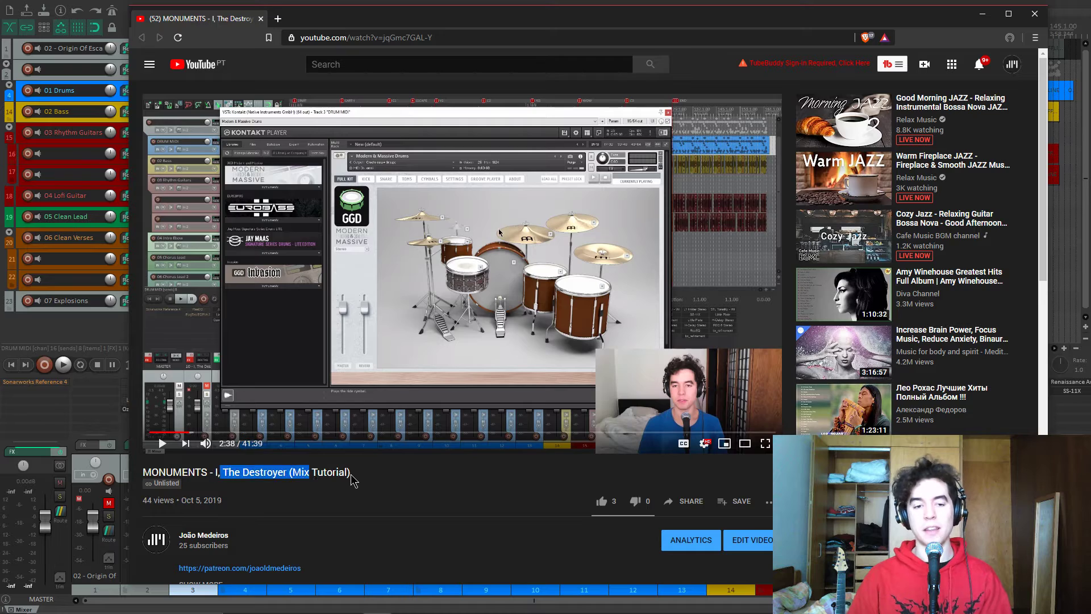
left_click(1034, 21)
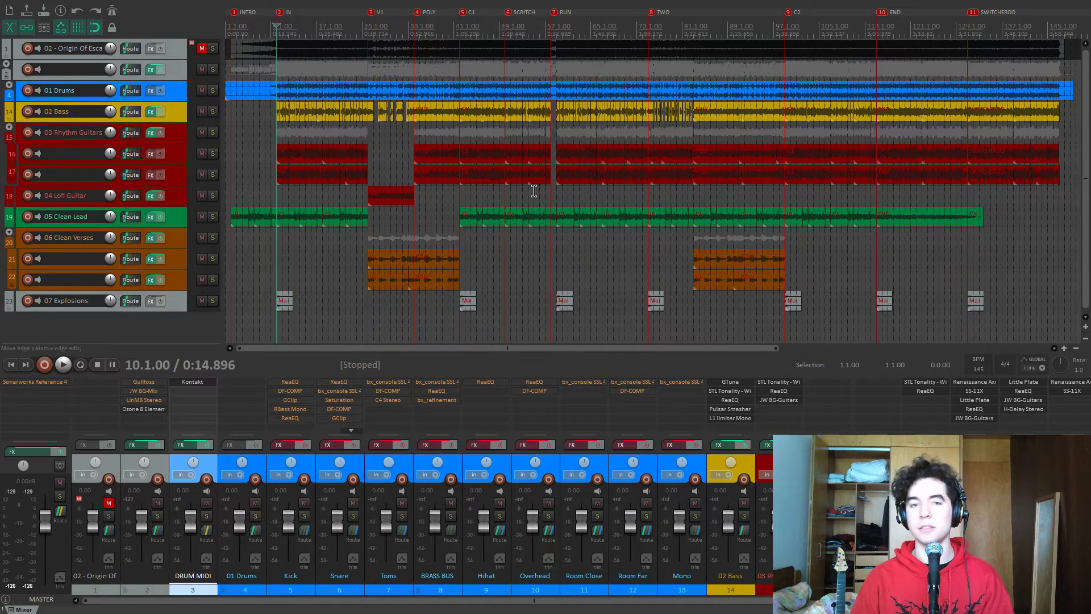
Reopen Kontakt on the DRUM MIDI track and review the model choices for the snare, toms and kick
left_click(210, 383)
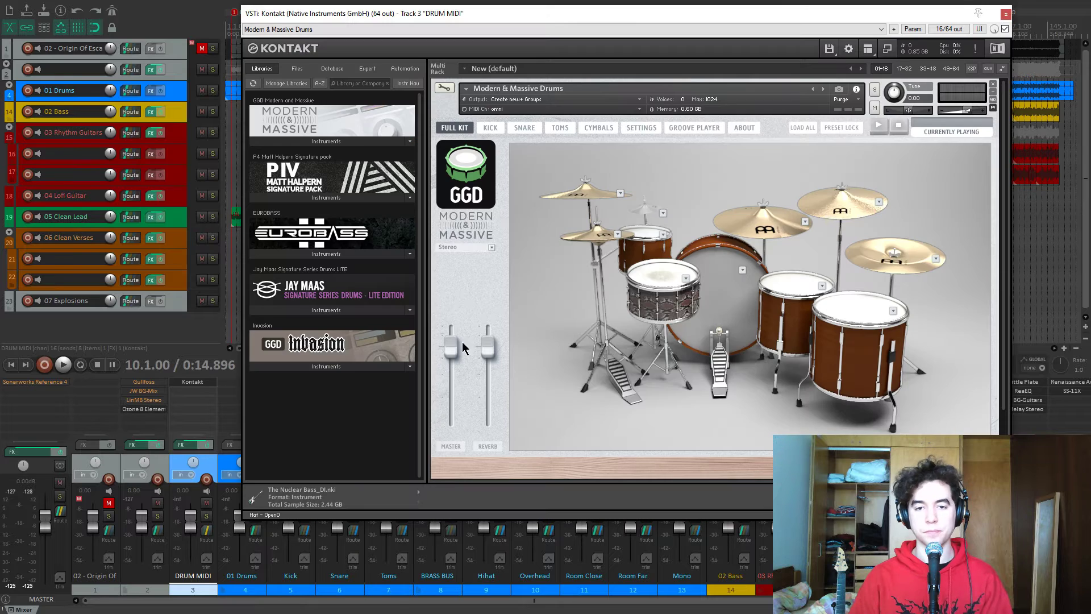
left_click(686, 280)
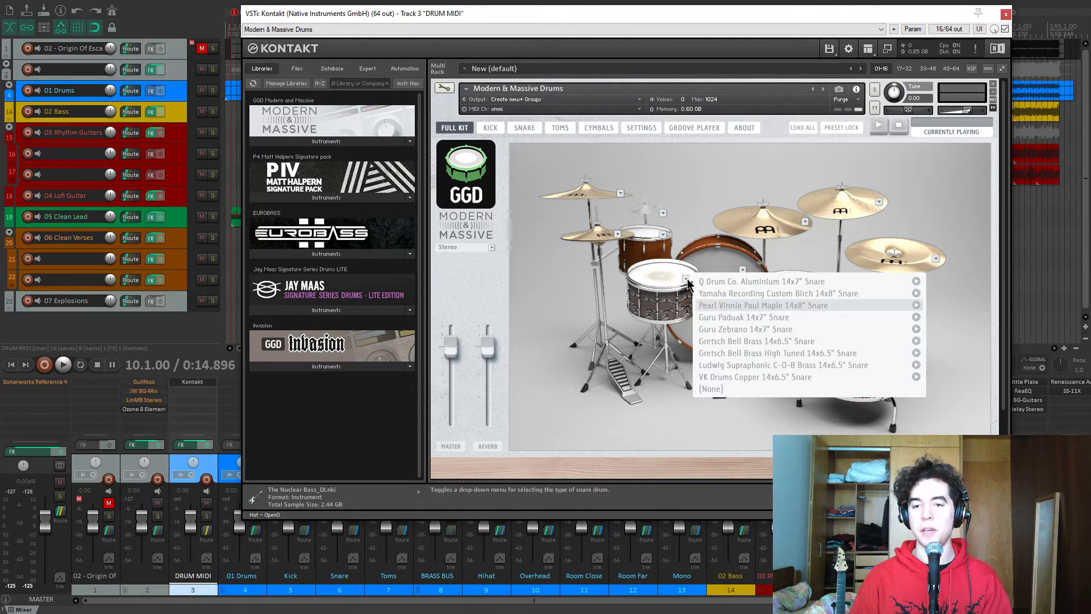
left_click(686, 279)
left_click(662, 234)
left_click(674, 253)
left_click(822, 285)
left_click(894, 312)
left_click(893, 312)
left_click(742, 270)
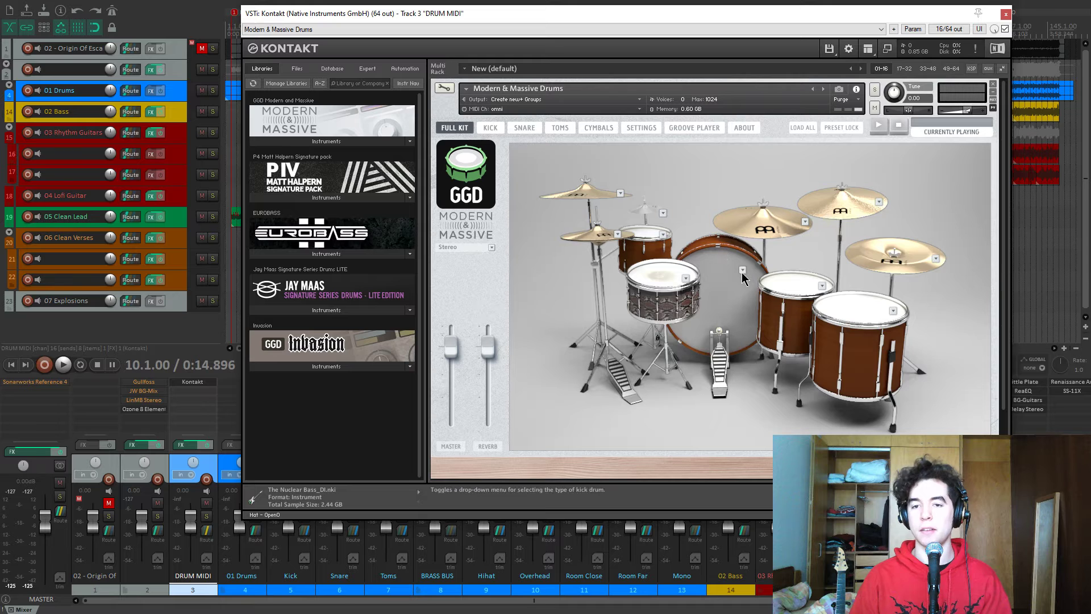
left_click(743, 270)
left_click(743, 270)
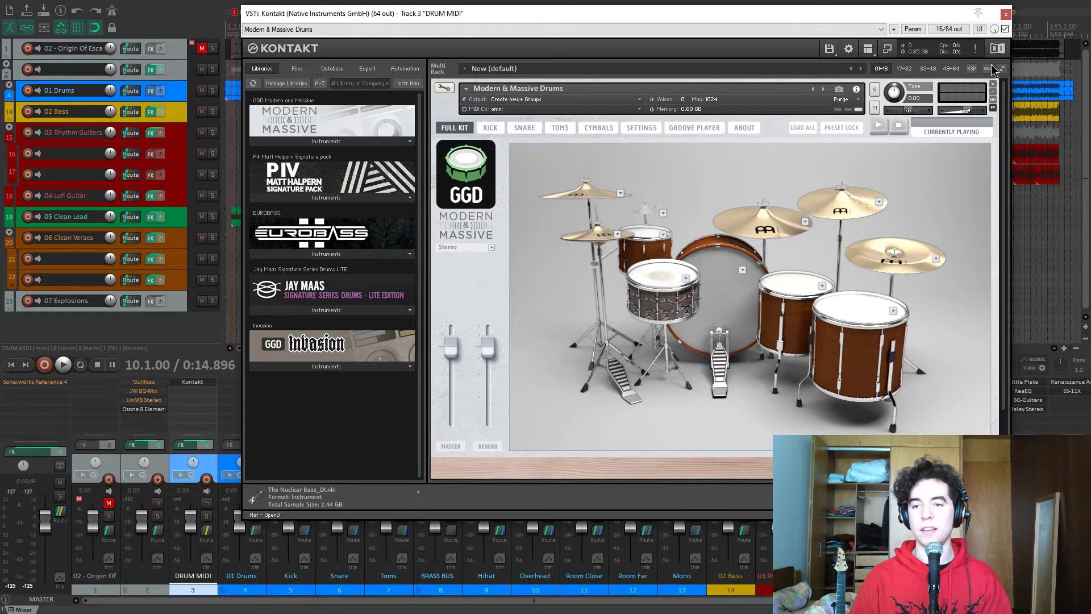
left_click(1004, 15)
Play the song from the IN marker, solo the 01 Drums bus and audition it on its own
key("space")
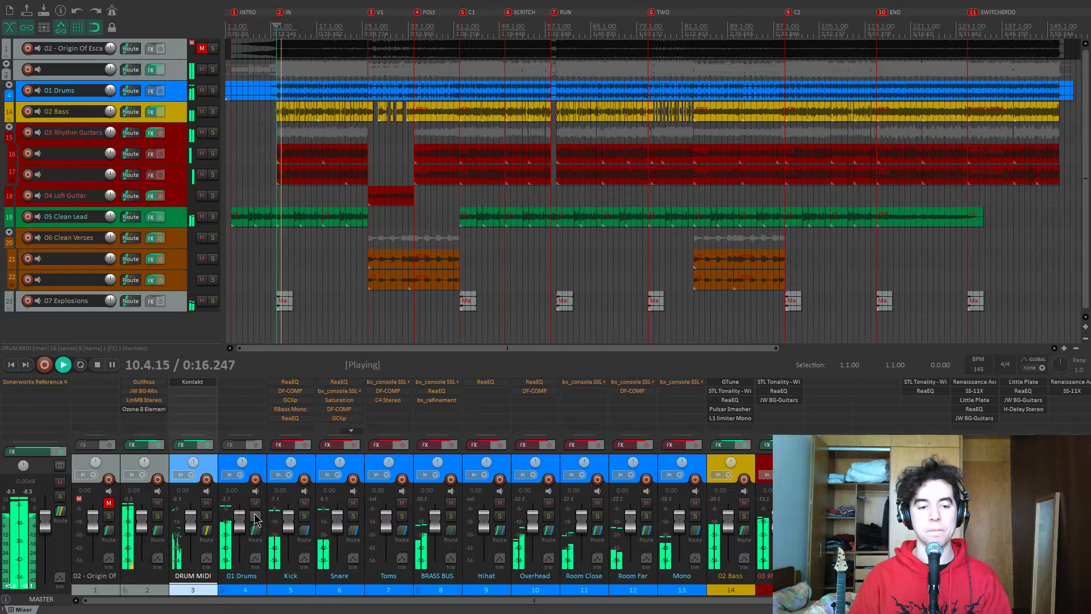
left_click(255, 517)
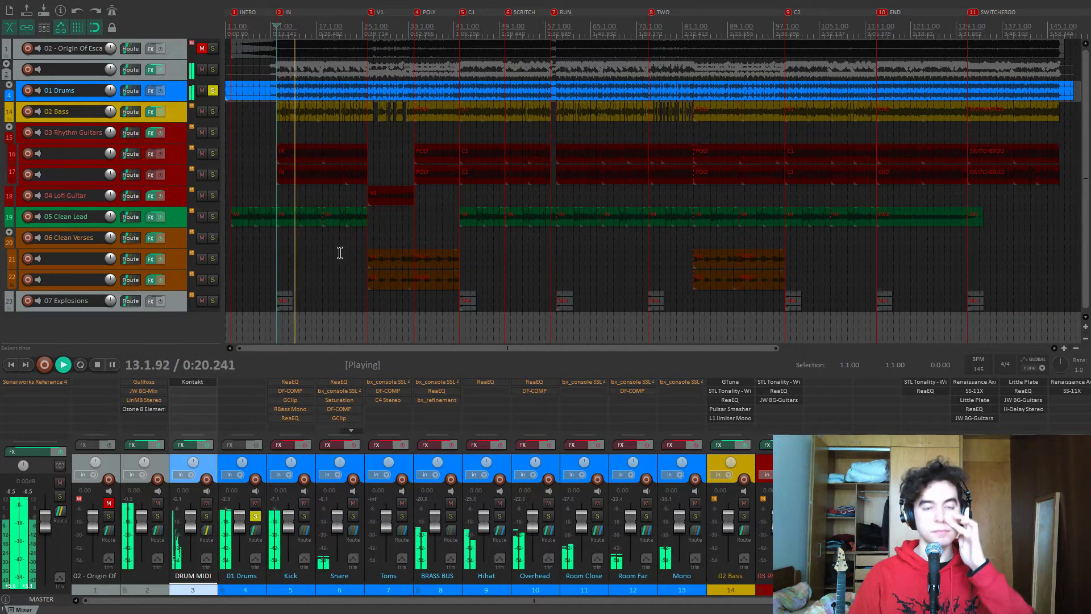
key("space")
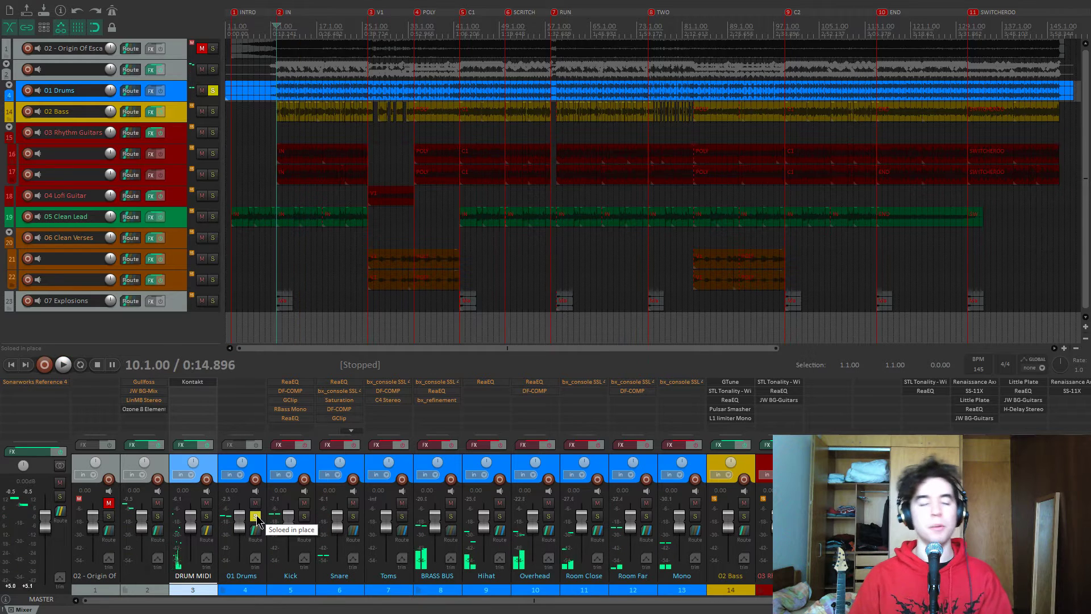
Audition the soloed drums from the V1 marker at bar 26
scroll(392, 267, "up", 3)
left_click(503, 254)
scroll(529, 257, "up", 2)
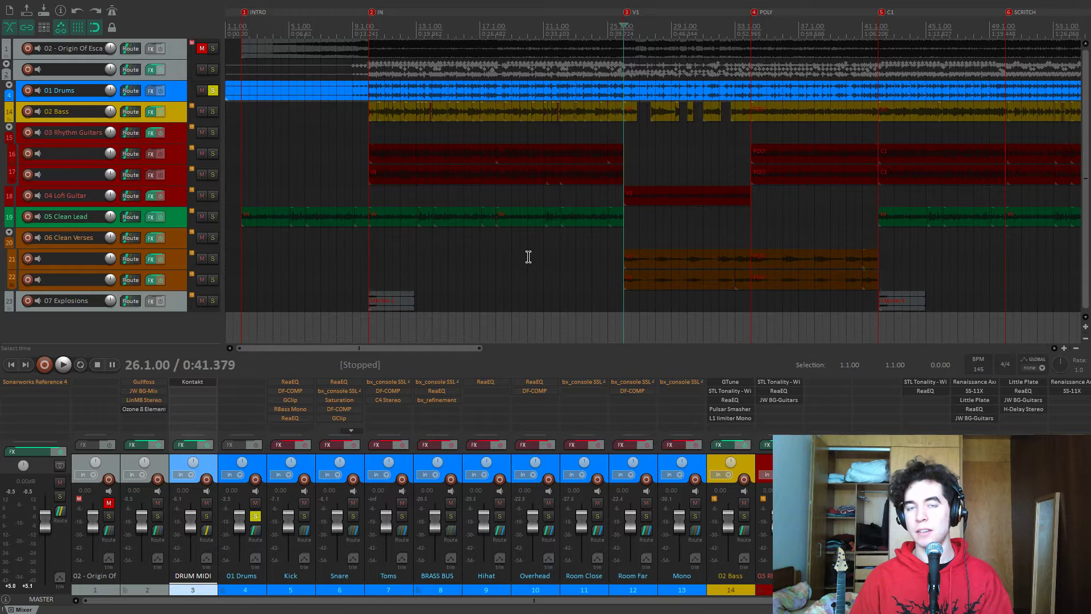
key("space")
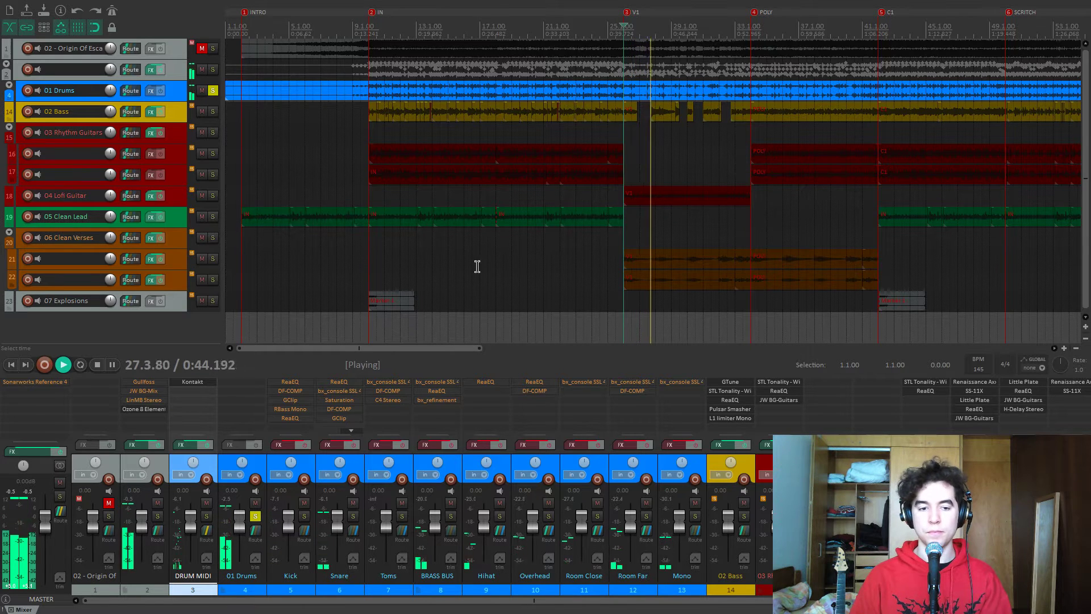
key("space")
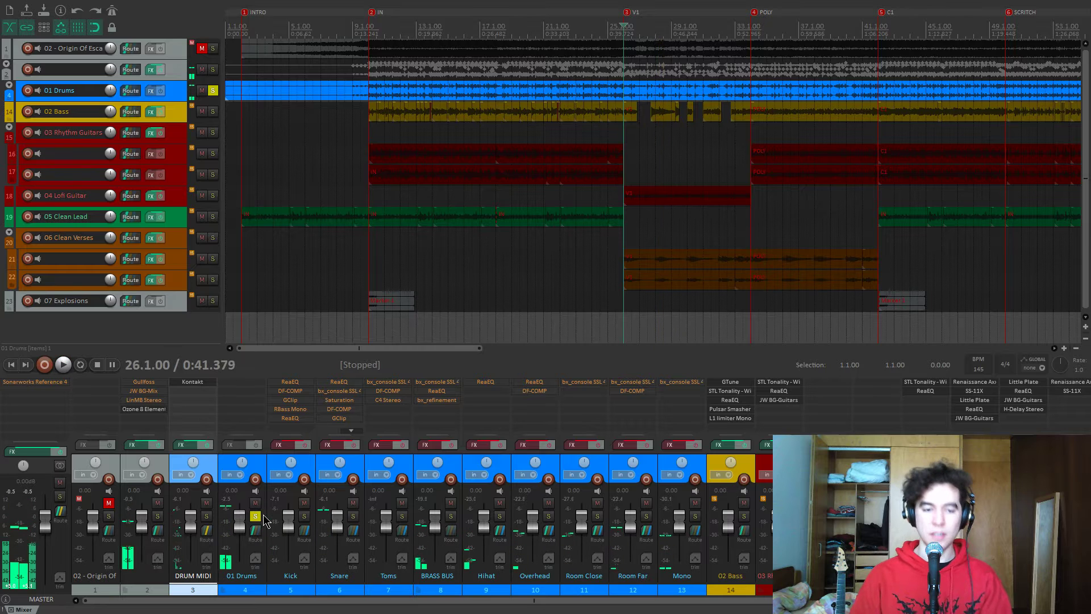
Unsolo the 01 Drums bus and audition the full mix from the V1 marker
left_click(256, 517)
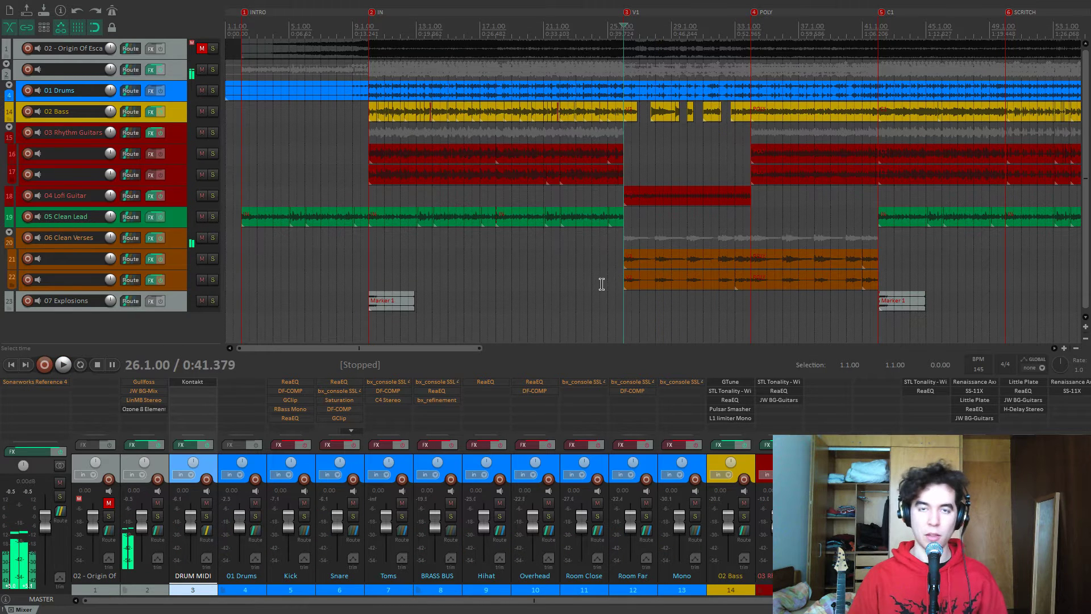
key("space")
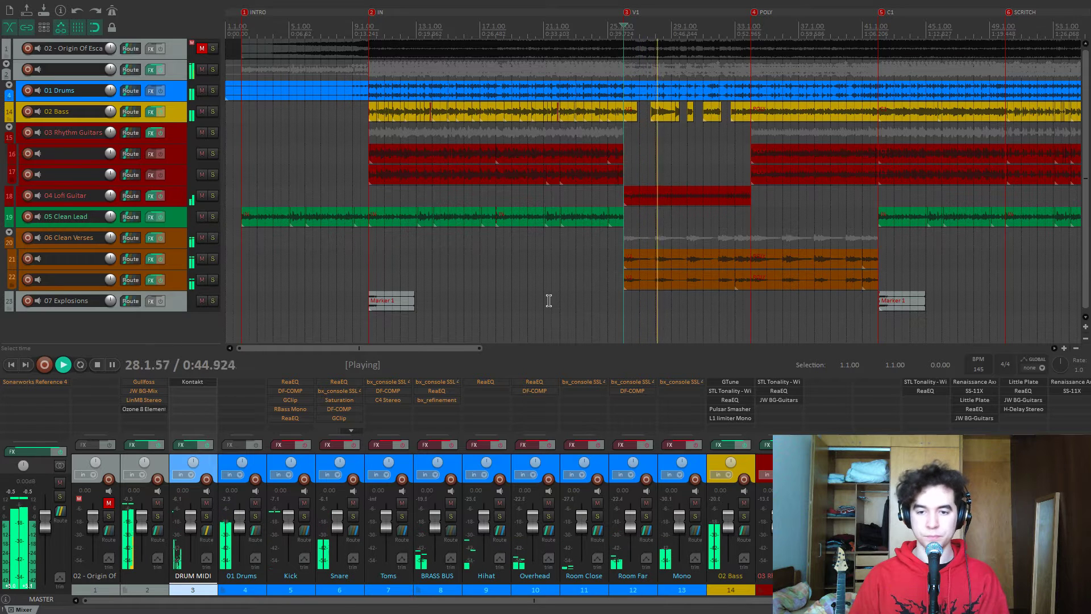
scroll(656, 452, "right", 2)
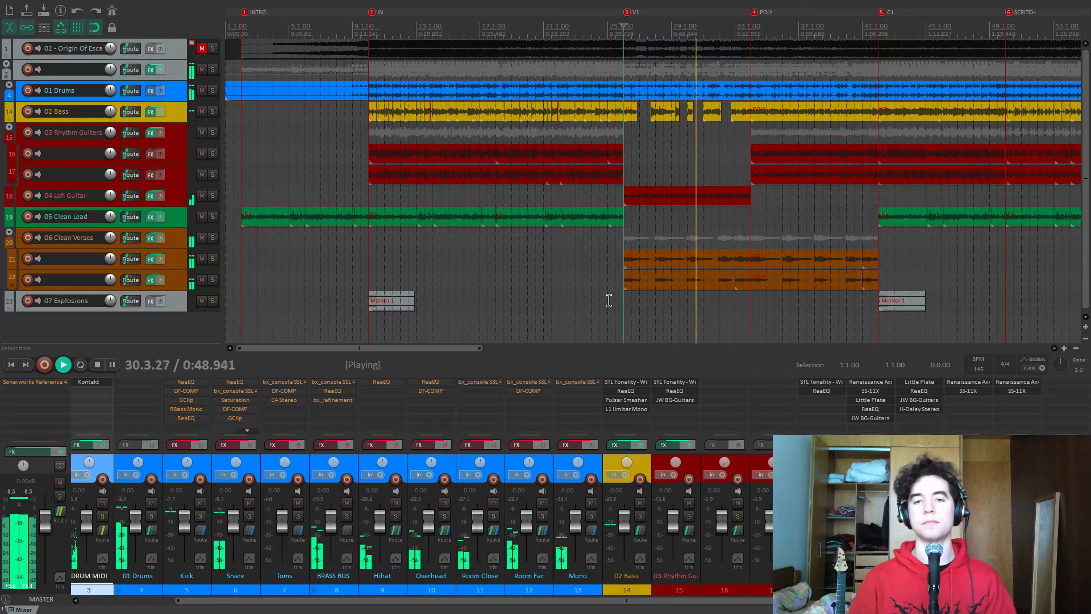
key("space")
Solo the 02 Bass track, bypass its effects chain and audition the raw bass from the IN marker
key("2")
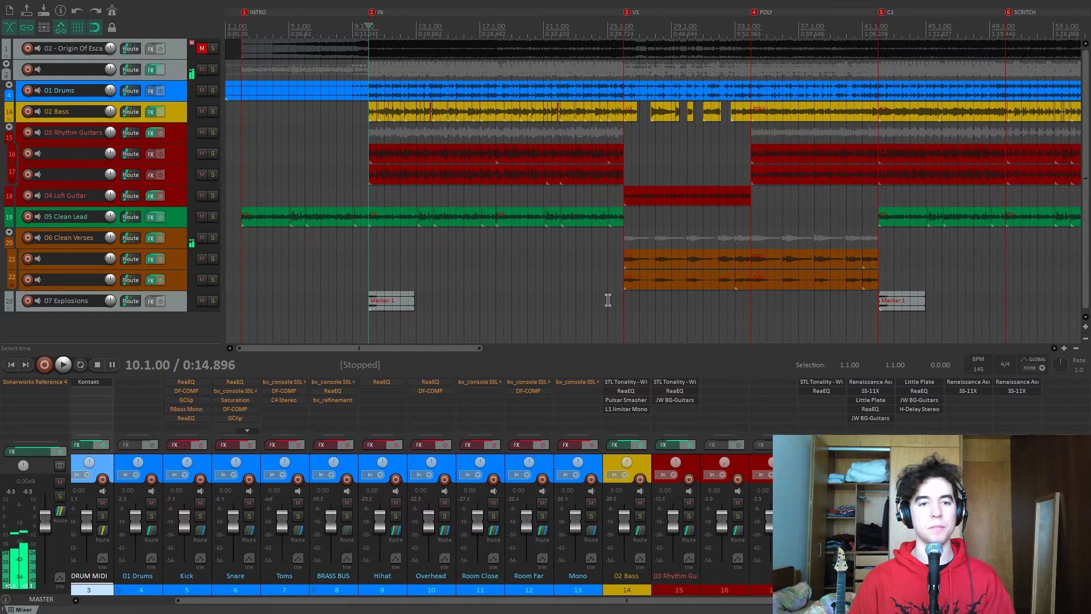
left_click(641, 516)
left_click(642, 446)
key("space")
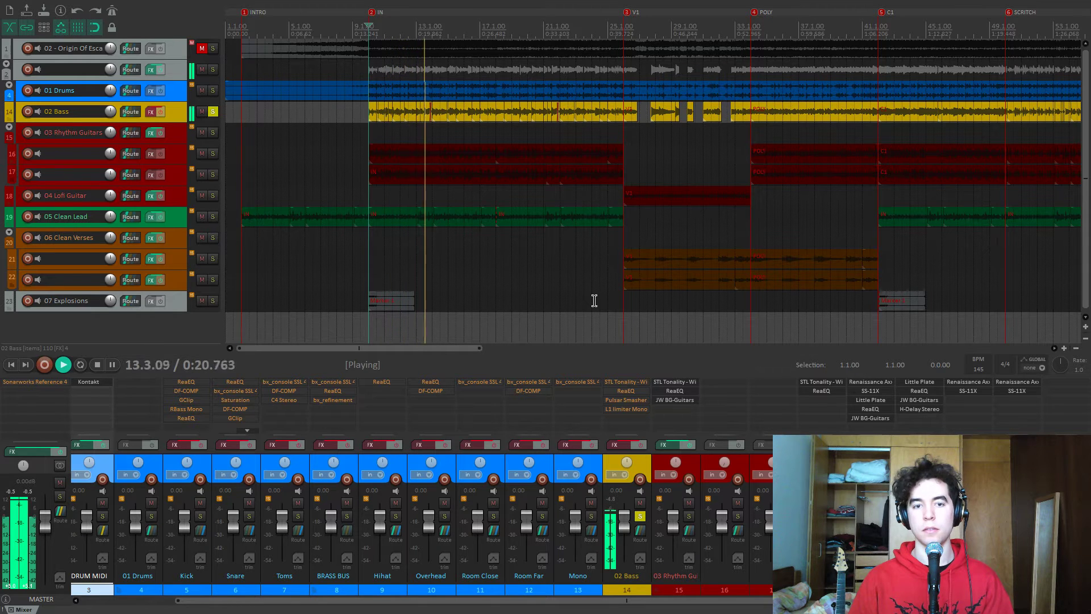
key("space")
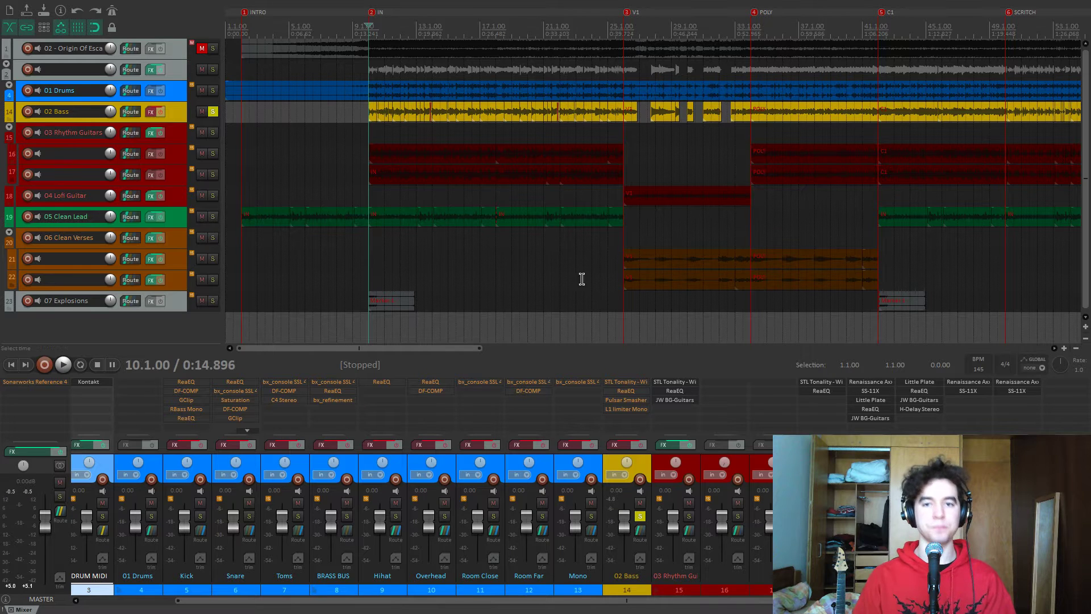
Audition the soloed raw bass from the POLY marker at bar 34
left_click(734, 154)
left_click(745, 148)
key("space")
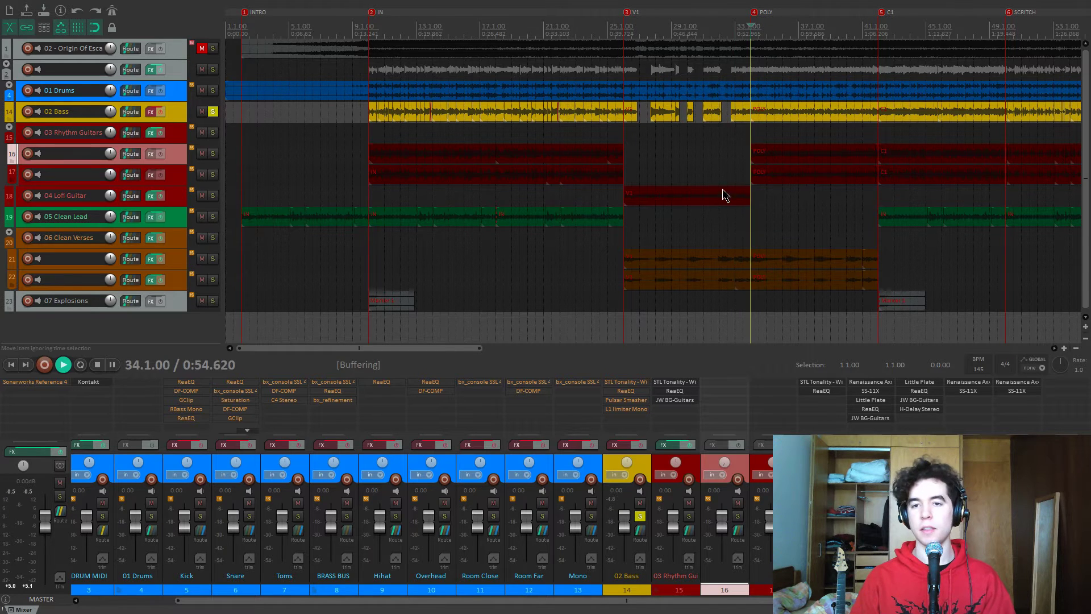
scroll(617, 144, "down", 3)
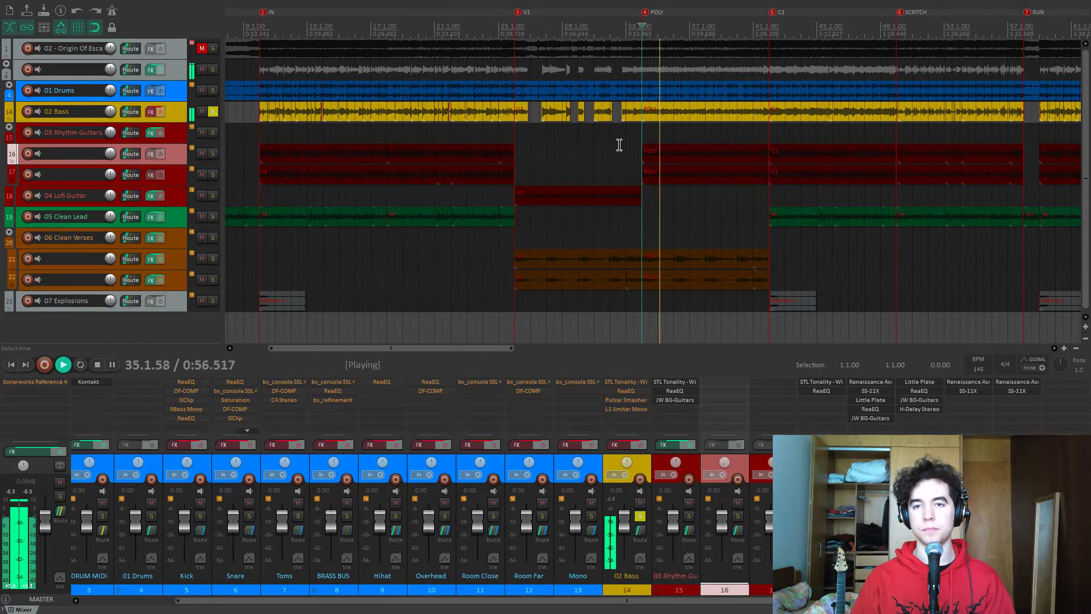
key("space")
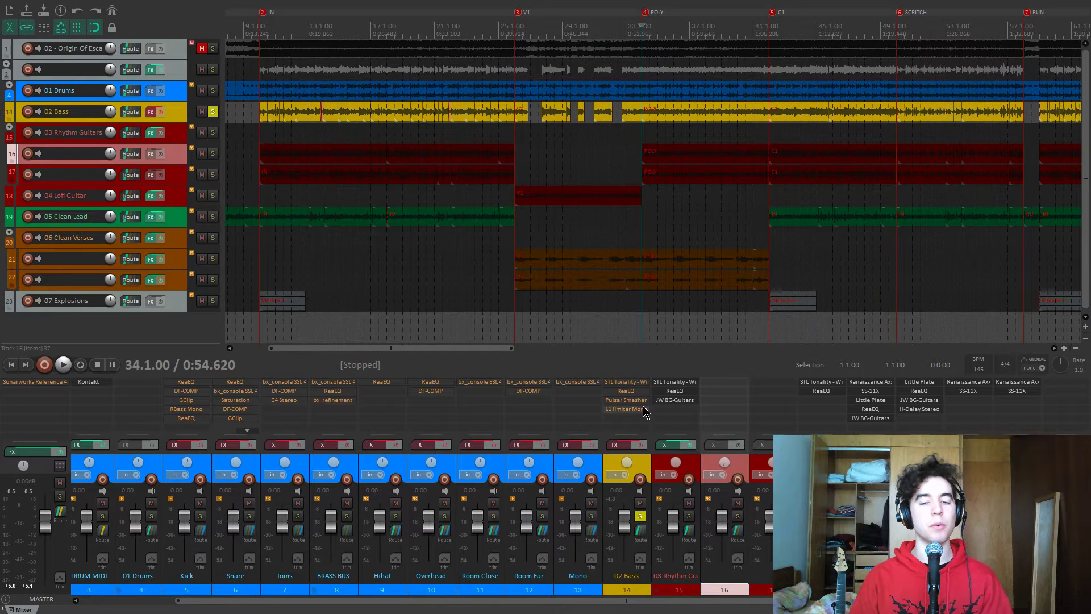
Reactivate the 02 Bass effects chain, open its STL Tonality amp plugin and bypass that plugin
left_click(640, 447)
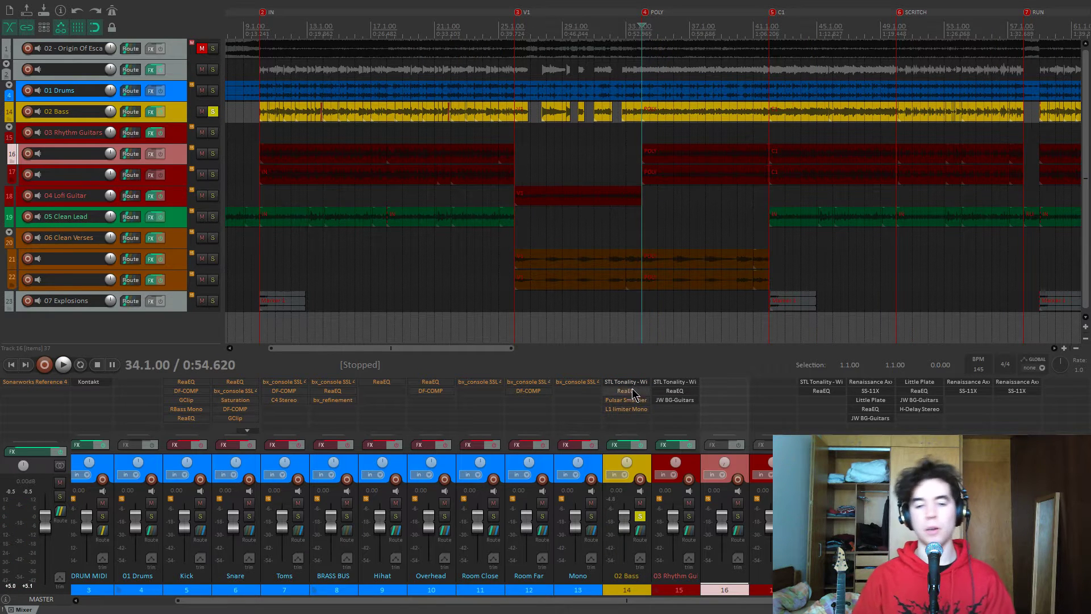
left_click(634, 386)
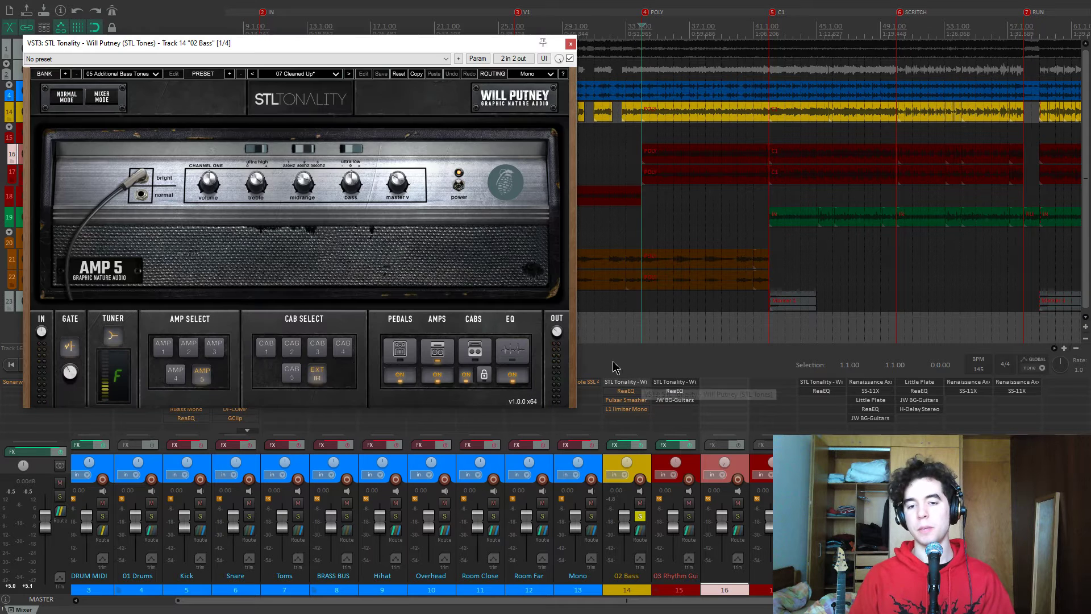
left_click_drag(453, 42, 446, 70)
left_click(596, 80)
left_click_drag(481, 71, 474, 71)
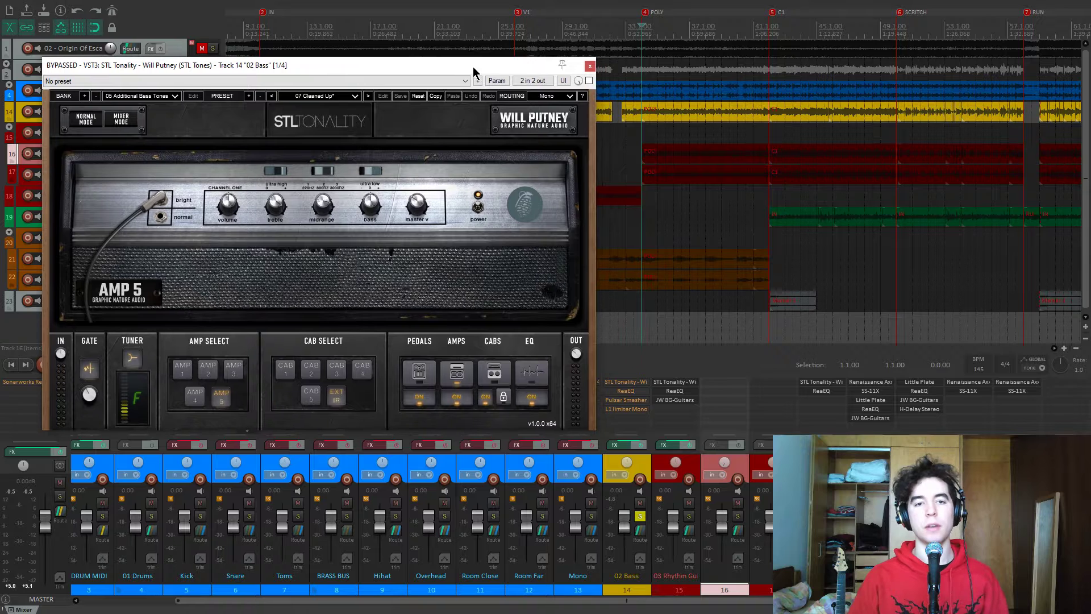
left_click_drag(533, 65, 525, 76)
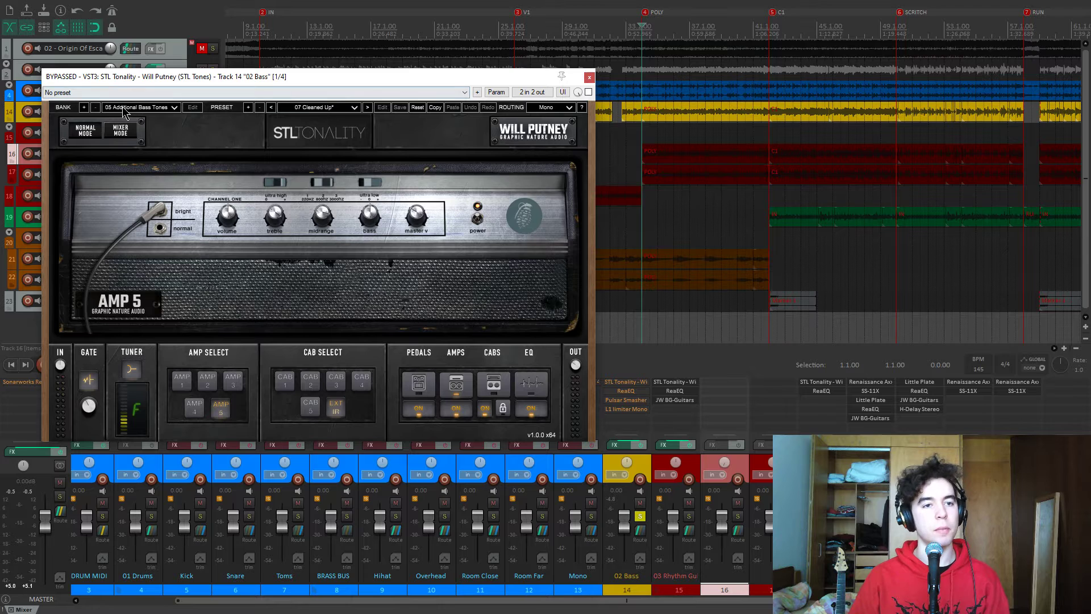
left_click_drag(279, 84, 276, 79)
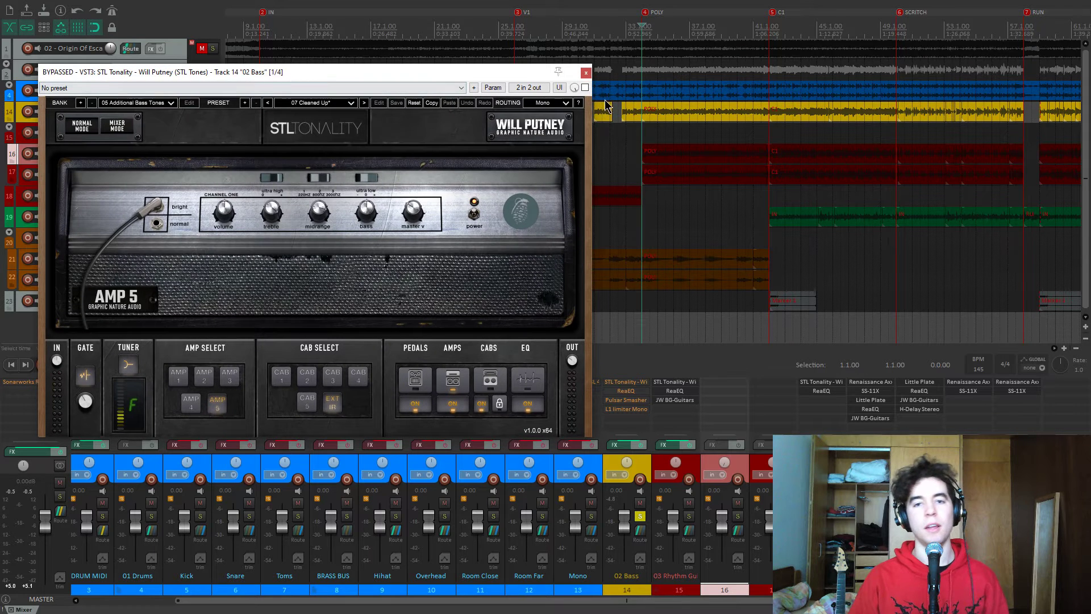
Audition the bass from the POLY marker with STL Tonality bypassed, and enable the plugin during playback to compare
left_click(586, 88)
left_click(586, 88)
key("space")
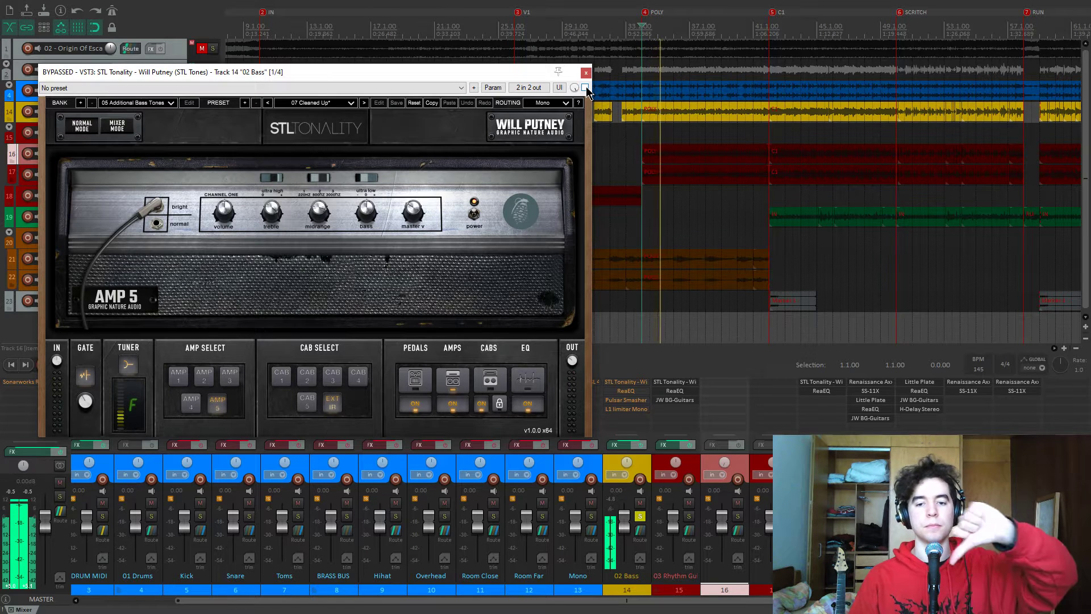
left_click(586, 88)
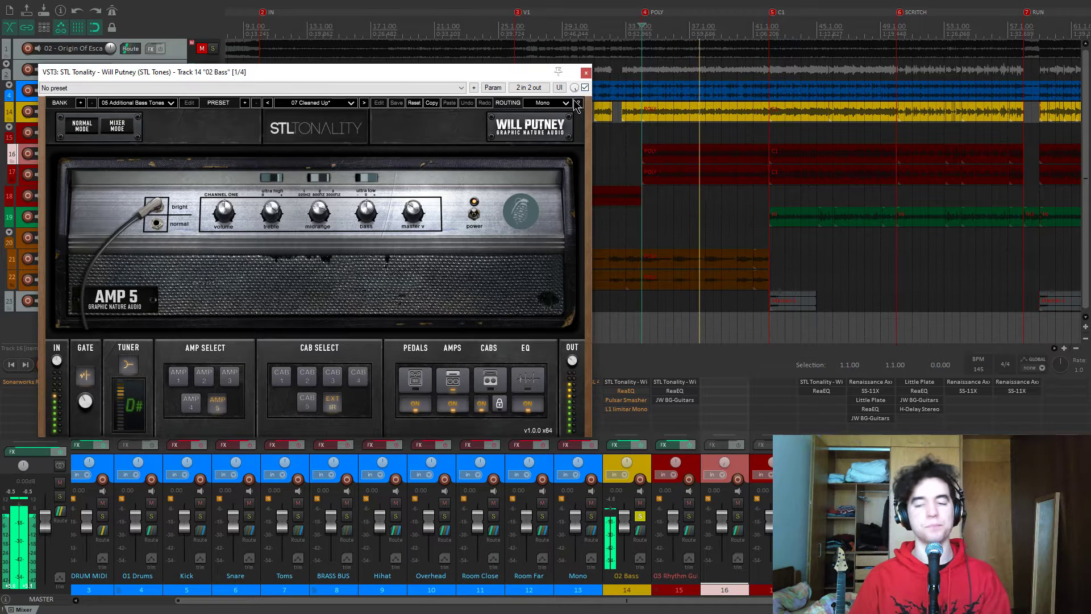
key("space")
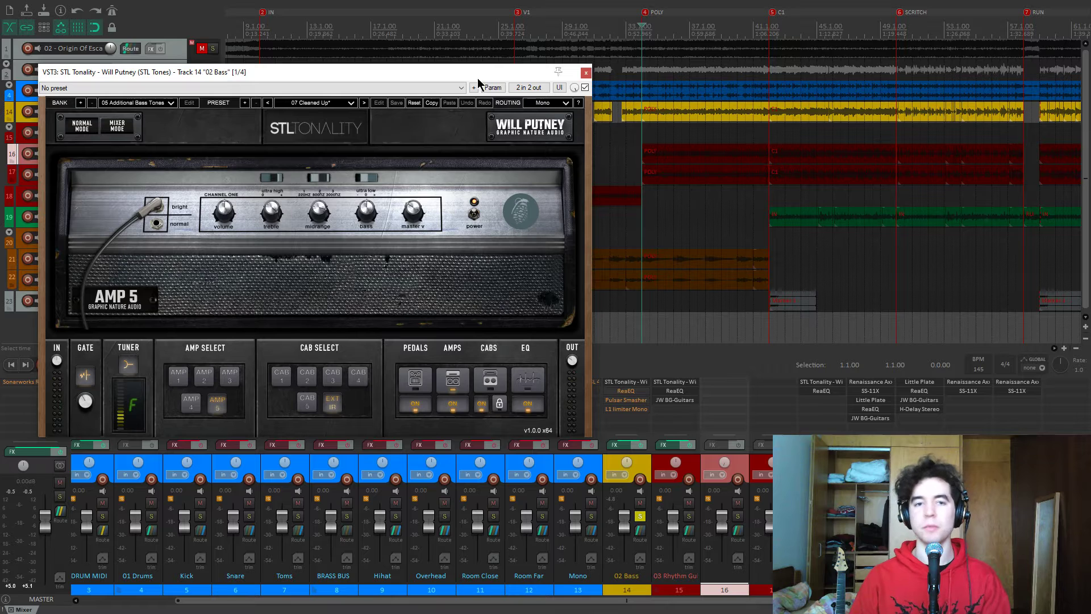
Audition the bass through STL Tonality, open the ReaEQ on 02 Bass and close the STL Tonality window
left_click_drag(479, 78, 481, 70)
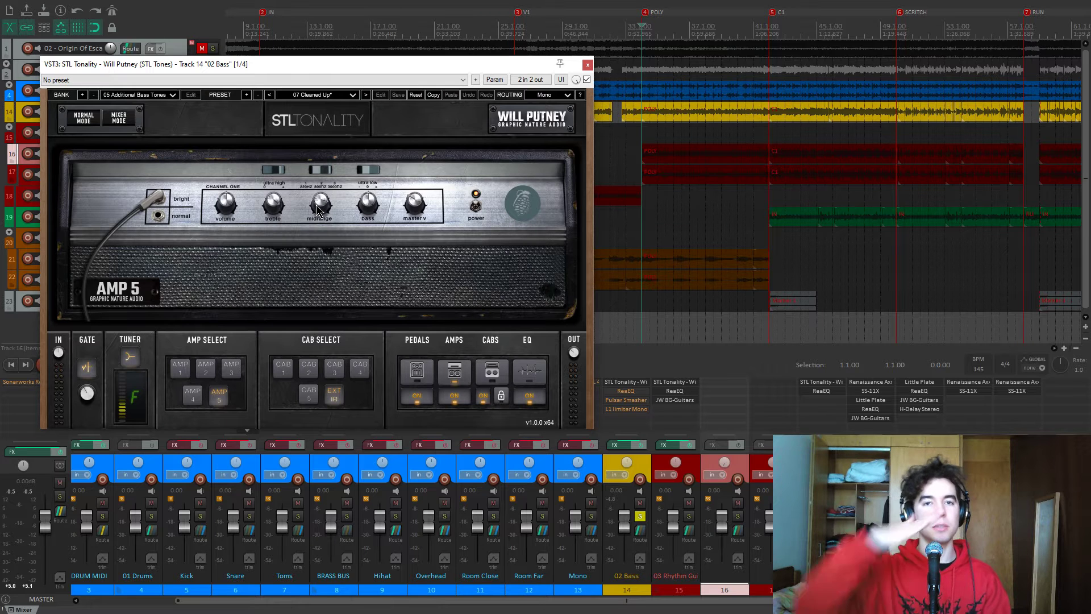
key("space")
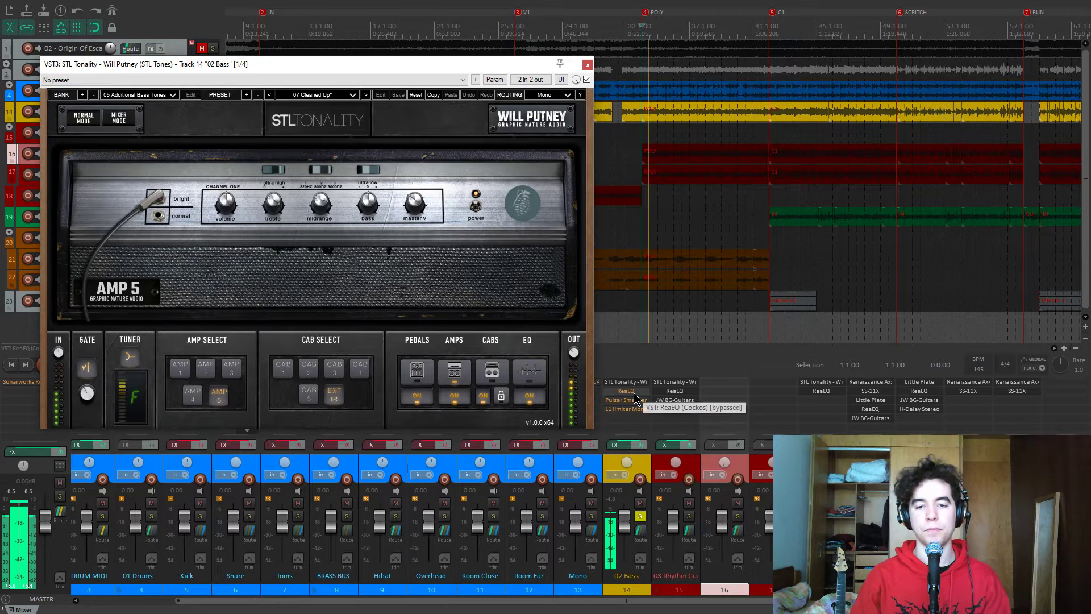
left_click(639, 391)
left_click(315, 58)
left_click(587, 64)
key("space")
Enable ReaEQ on 02 Bass and set the gain of band 3 to -6.4 dB while auditioning the bass
left_click_drag(240, 49, 445, 138)
left_click(382, 227)
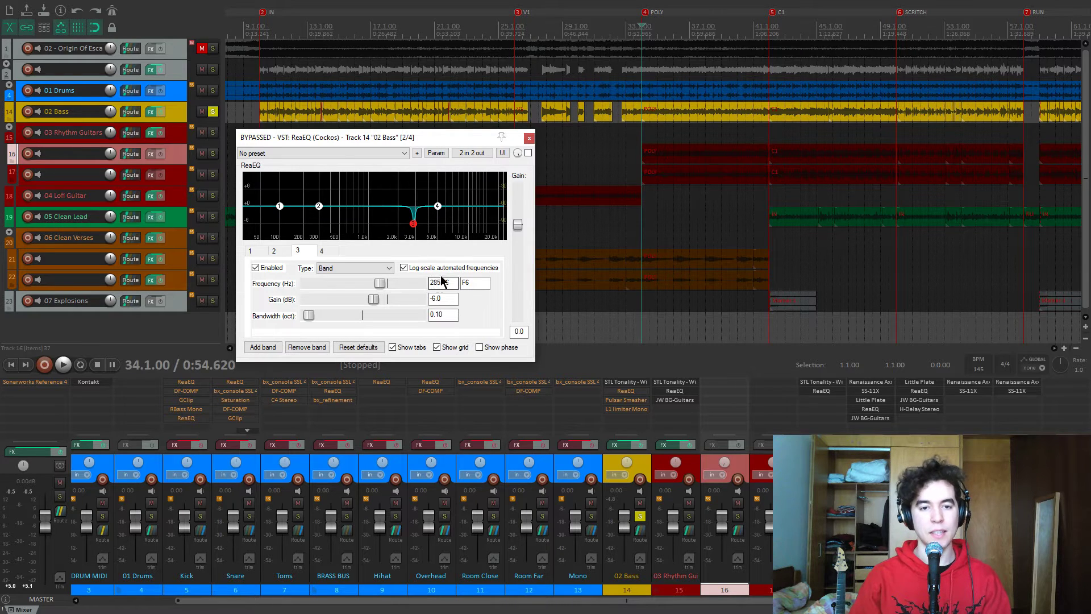
scroll(378, 300, "up", 1)
left_click(528, 152)
key("space")
mouse_move(375, 297)
left_mouse_down()
mouse_move(424, 301)
mouse_move(373, 305)
left_mouse_up()
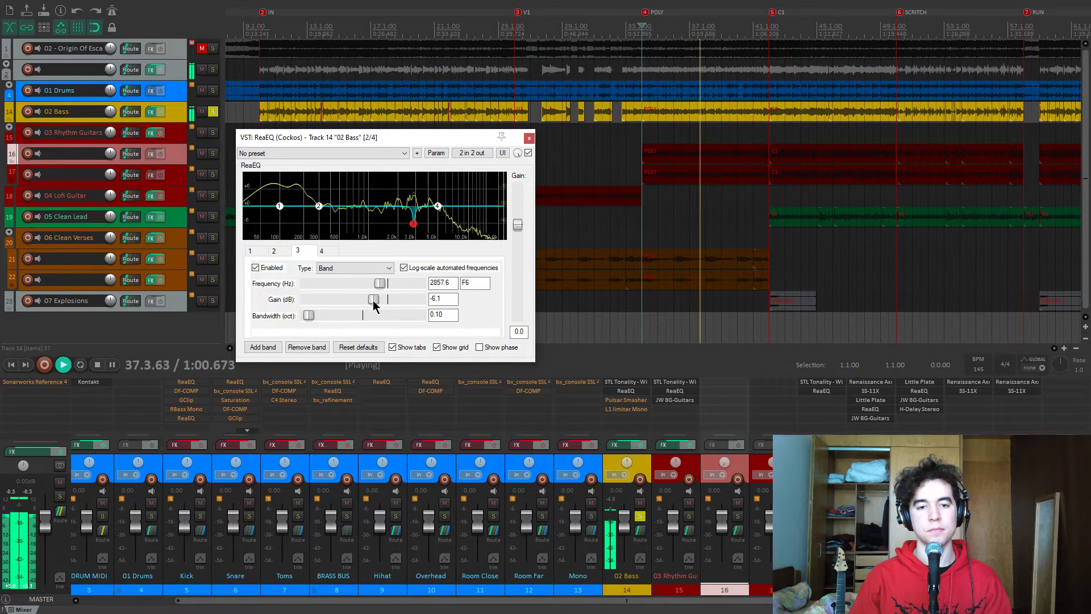
key("space")
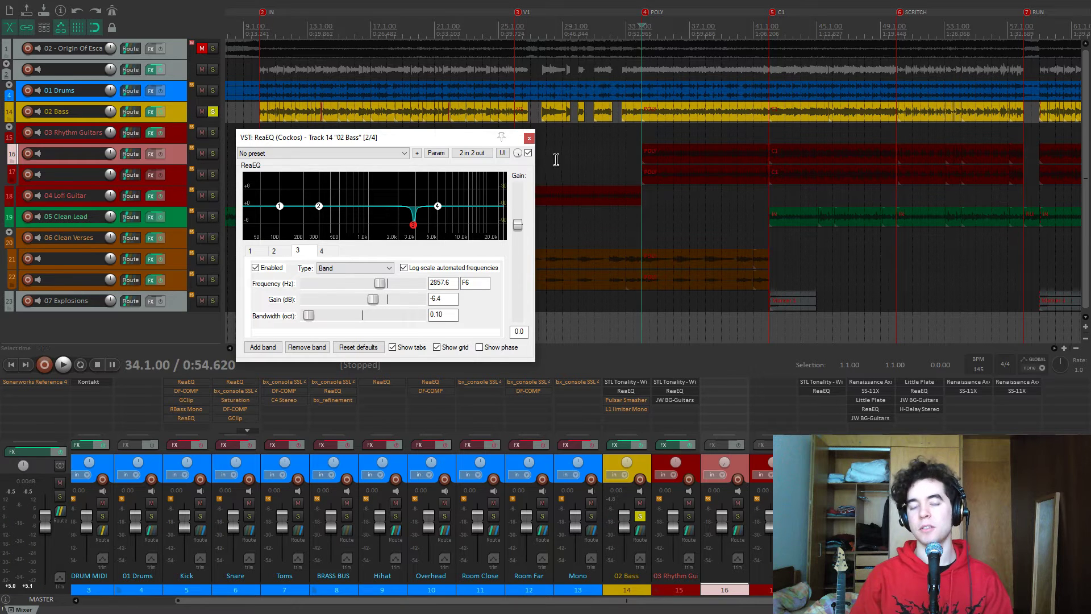
left_click(529, 139)
Audition the soloed bass from bar 48 into the SCRATCH section
scroll(633, 122, "down", 3)
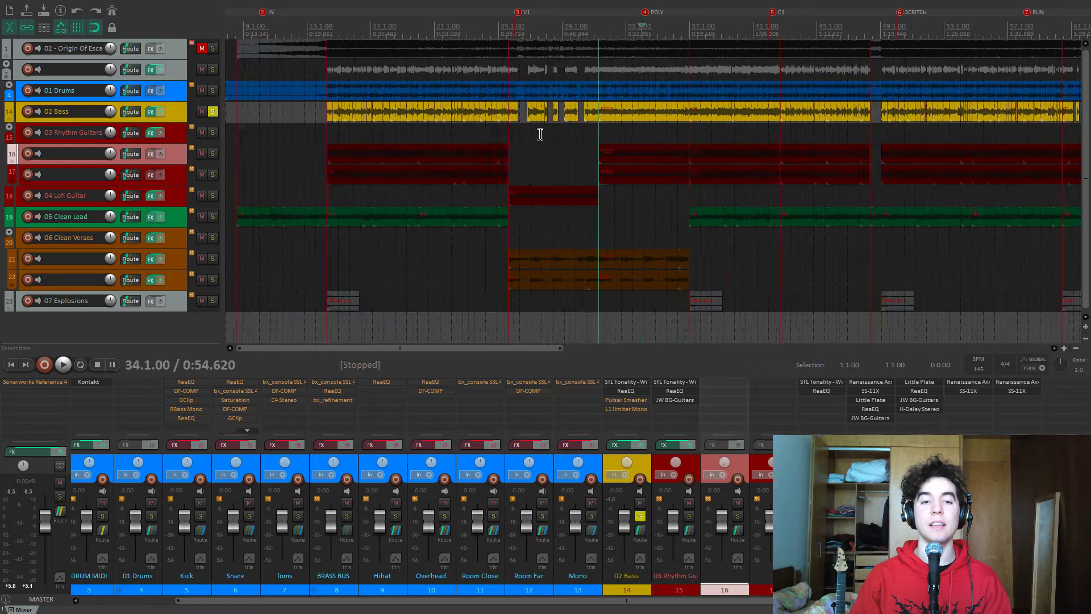
left_click(638, 134)
scroll(642, 135, "up", 5)
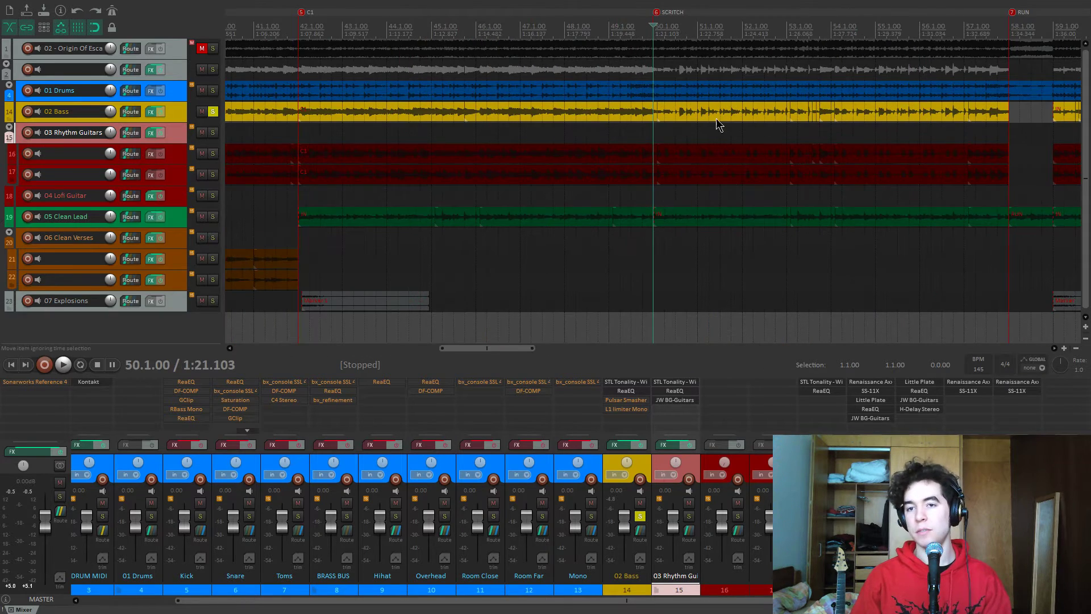
scroll(710, 116, "down", 4)
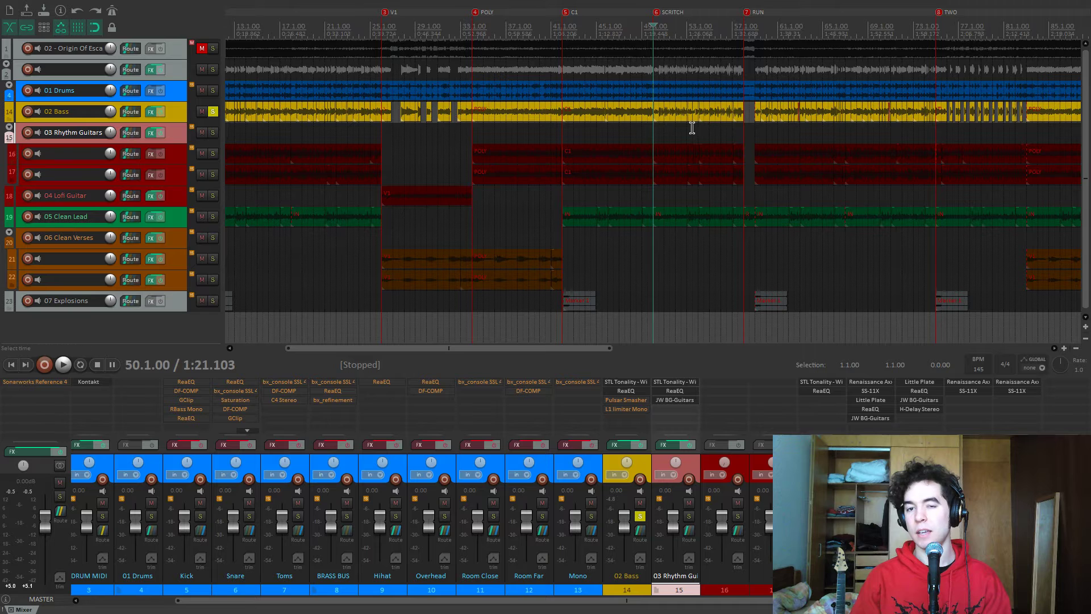
left_click(631, 122)
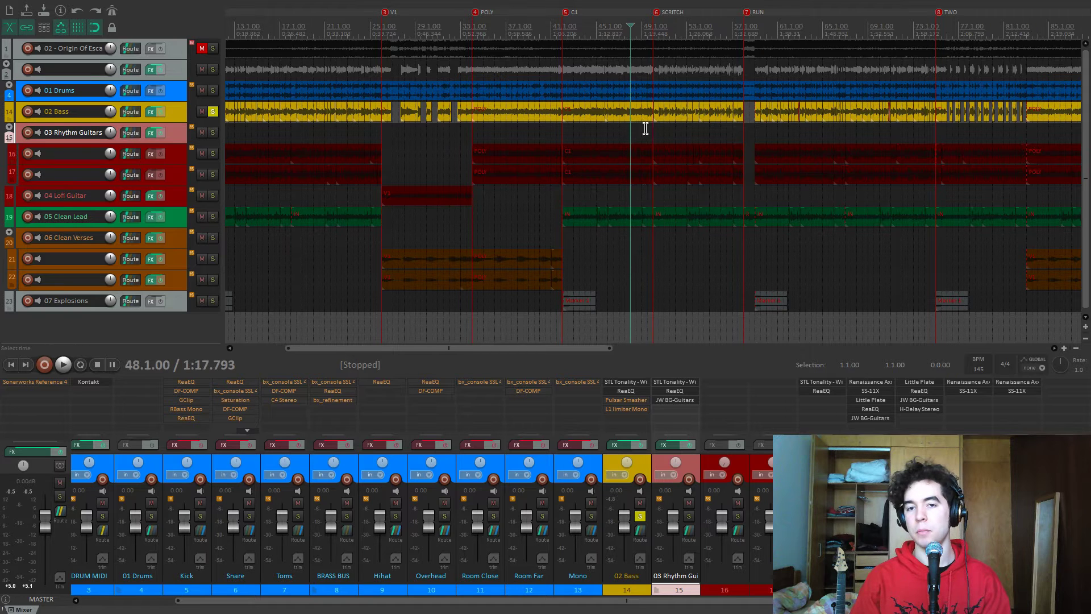
key("space")
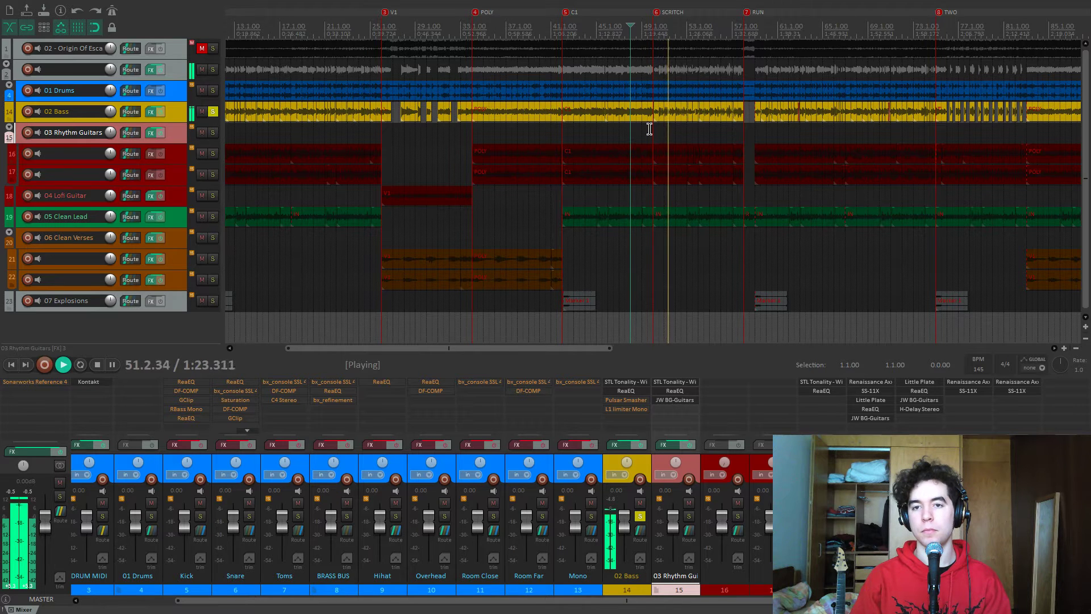
key("space")
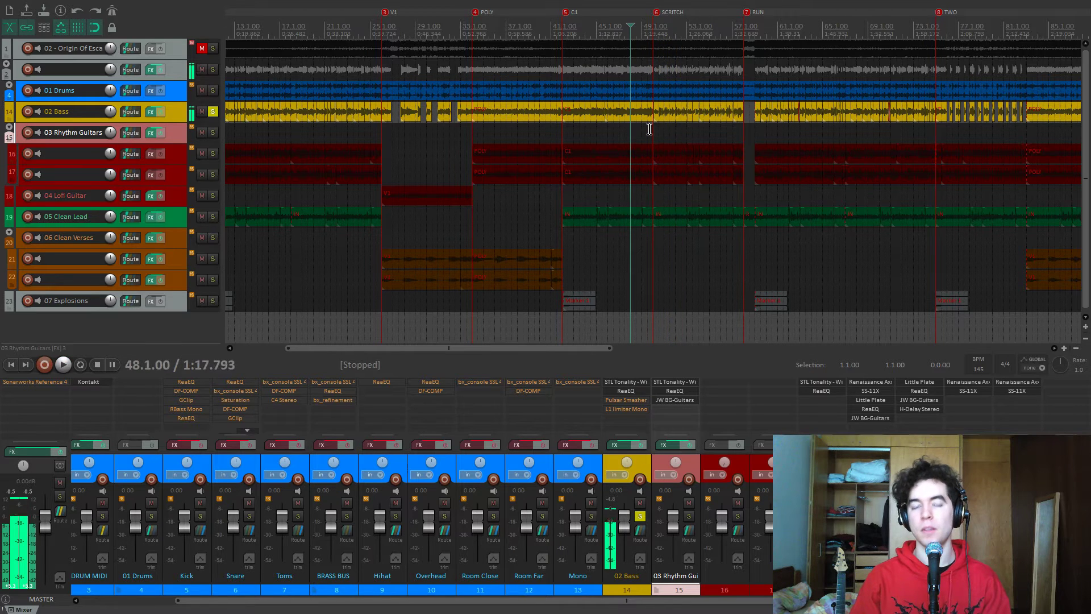
Place the edit cursor at the SCRATCH marker, then enable and open Pulsar Smasher on 02 Bass
left_click(656, 128)
left_click(656, 129)
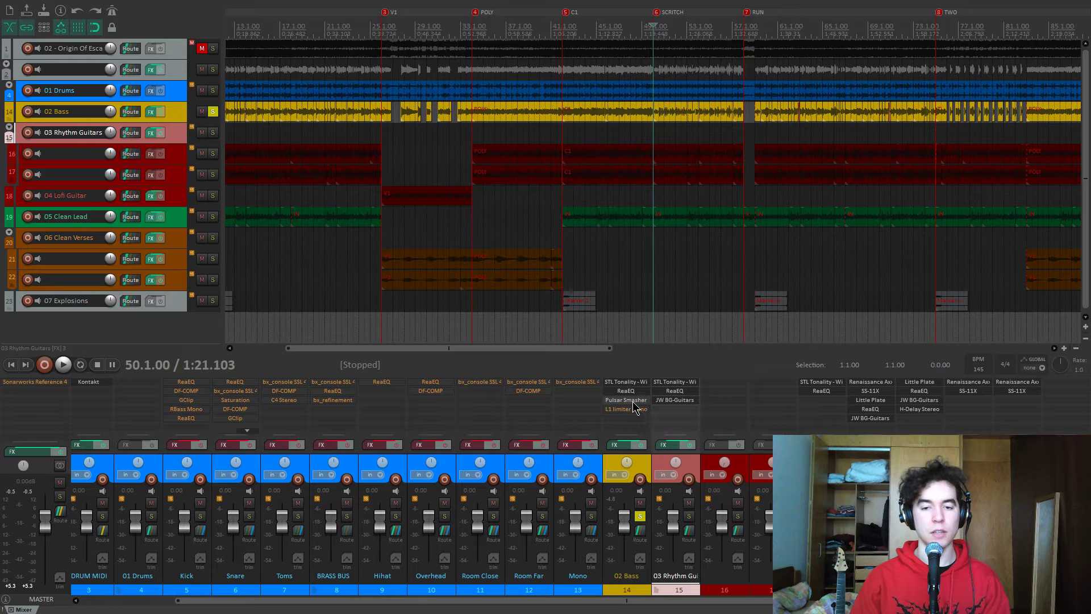
left_click(635, 408)
left_click_drag(493, 101, 544, 138)
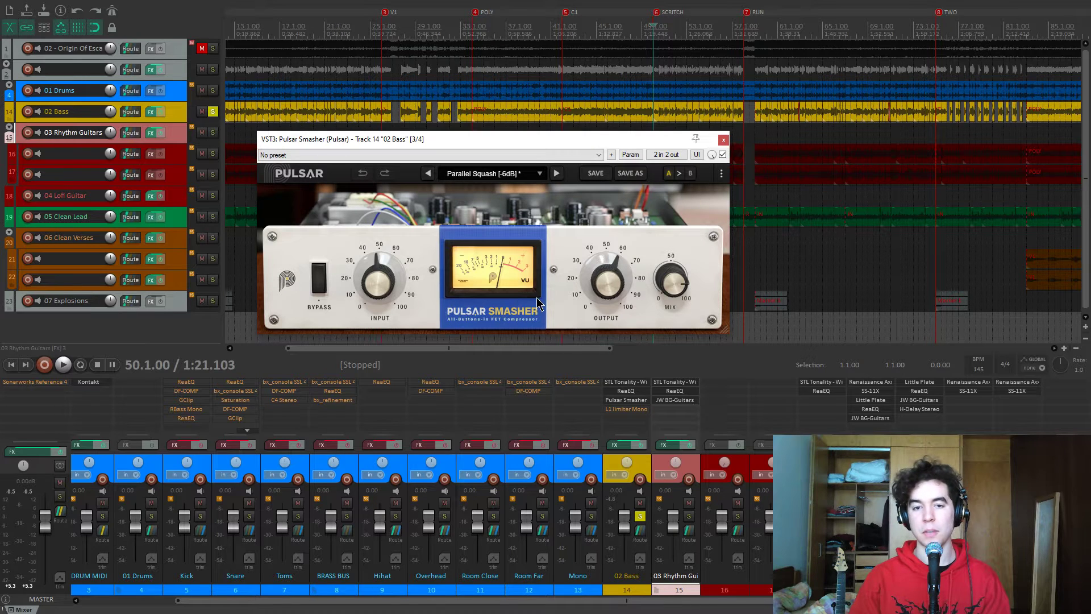
left_click_drag(526, 141, 531, 142)
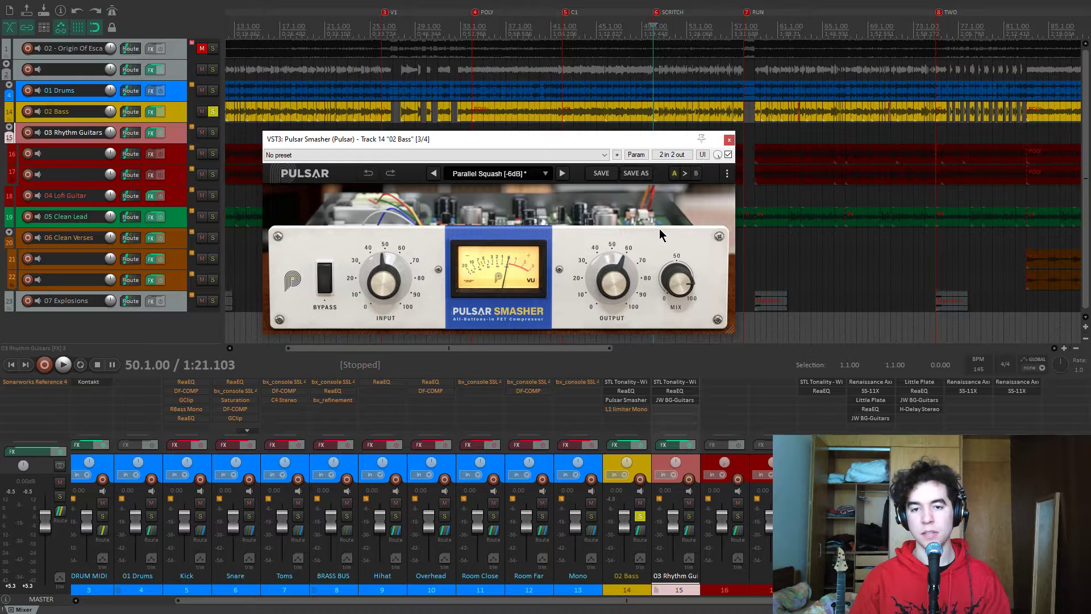
left_click_drag(611, 145, 608, 144)
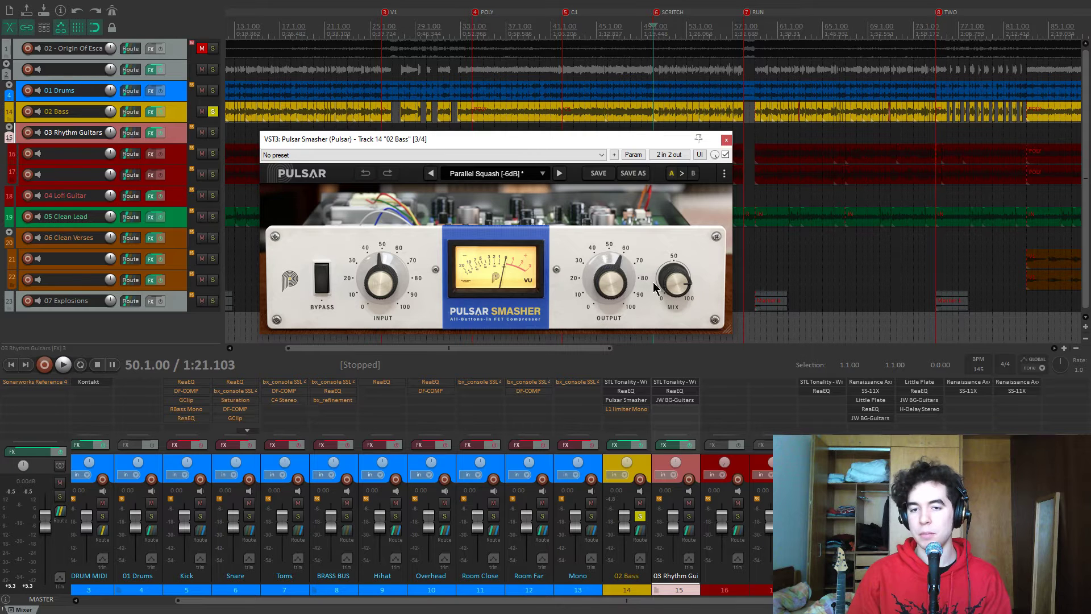
left_click_drag(623, 136, 620, 136)
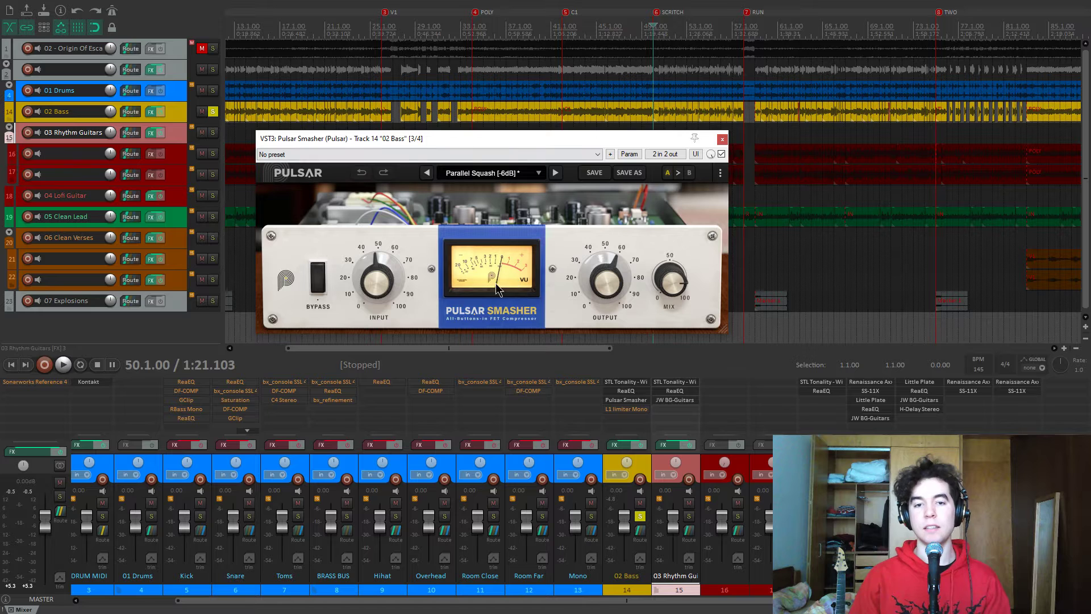
Compare the bass with Pulsar Smasher bypassed and enabled during playback from the SCRATCH marker
left_click(722, 154)
key("space")
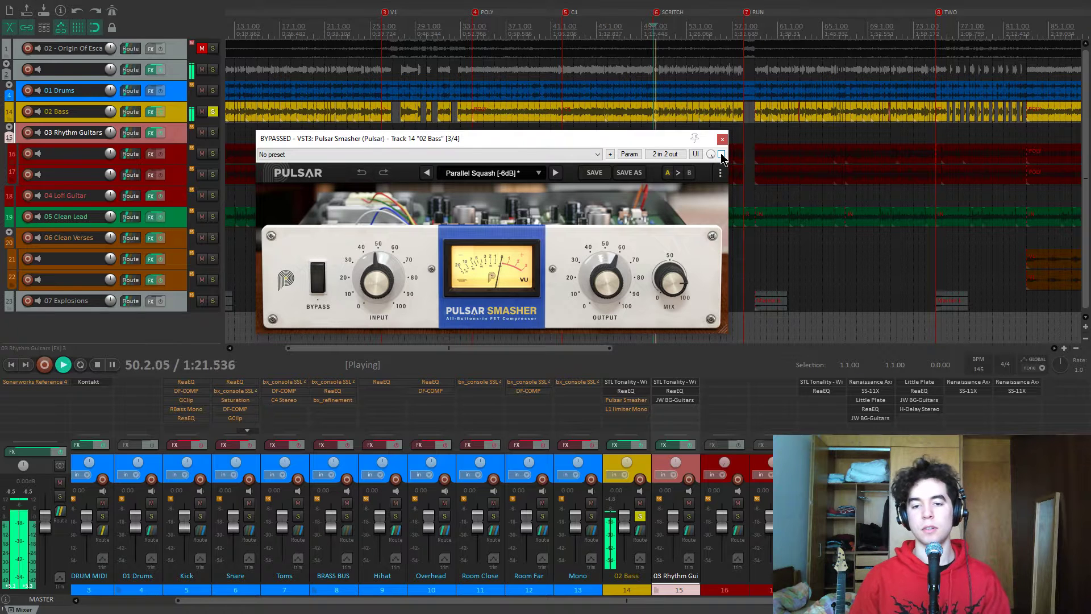
left_click(721, 154)
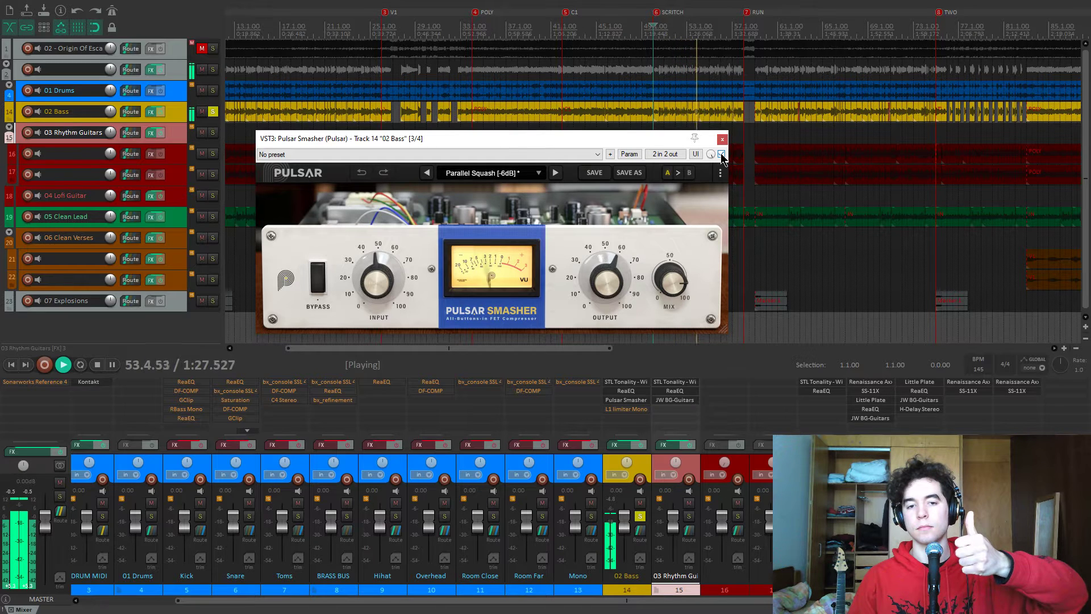
left_click(722, 154)
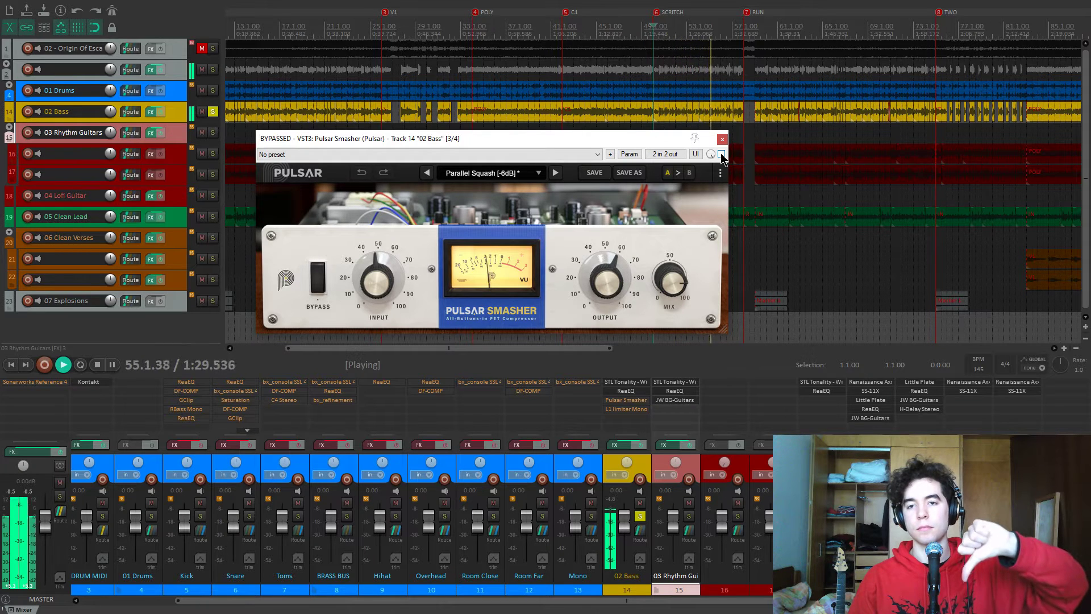
left_click(722, 155)
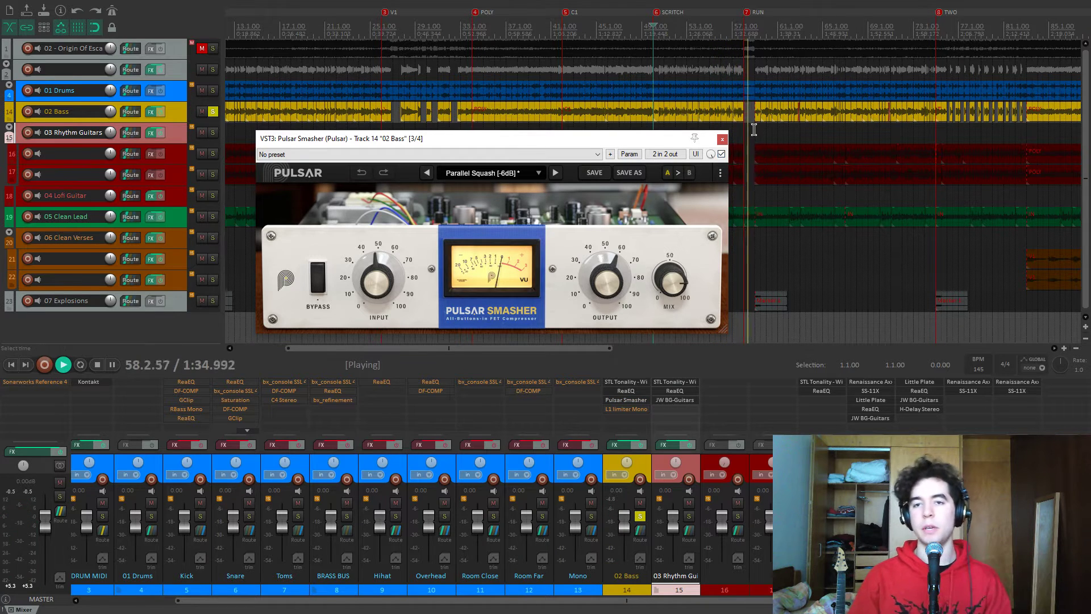
key("space")
Play the bass from bar 59 and compare it with Pulsar Smasher enabled and bypassed
left_click(754, 130)
key("space")
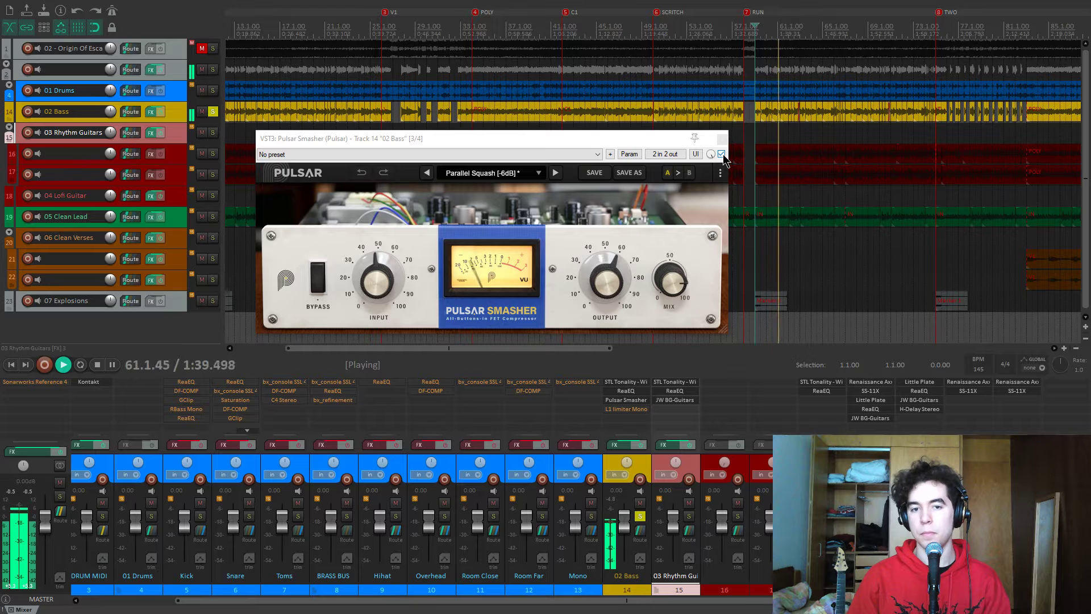
left_click(724, 156)
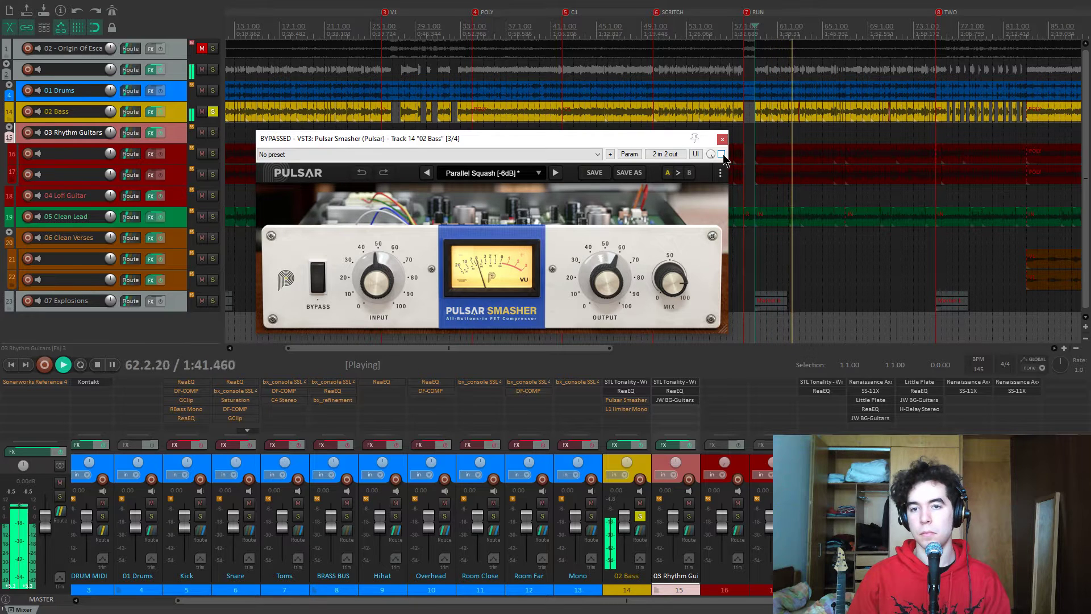
left_click(722, 155)
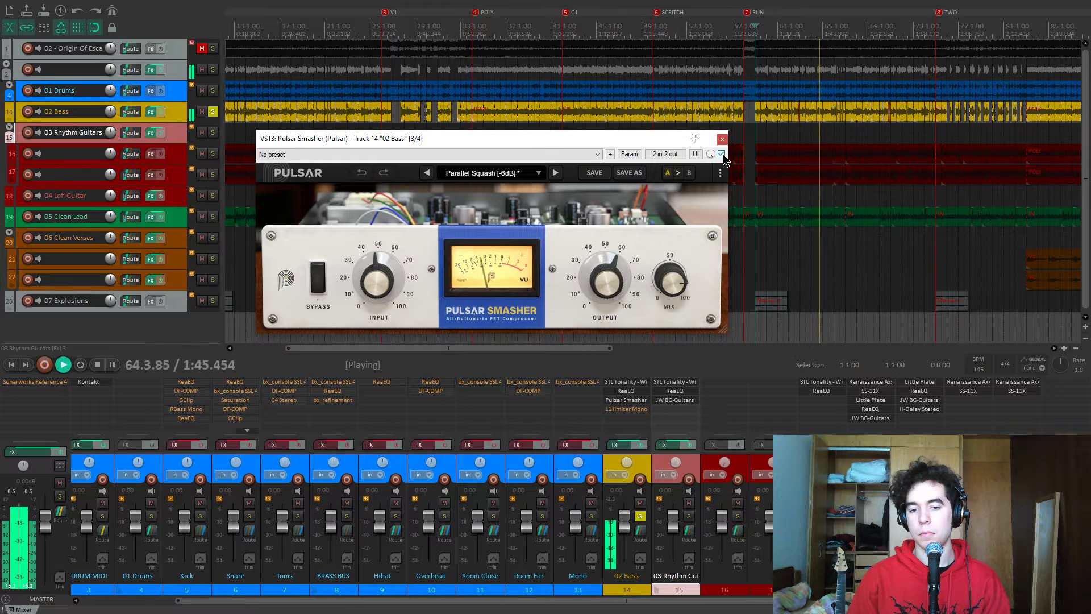
key("space")
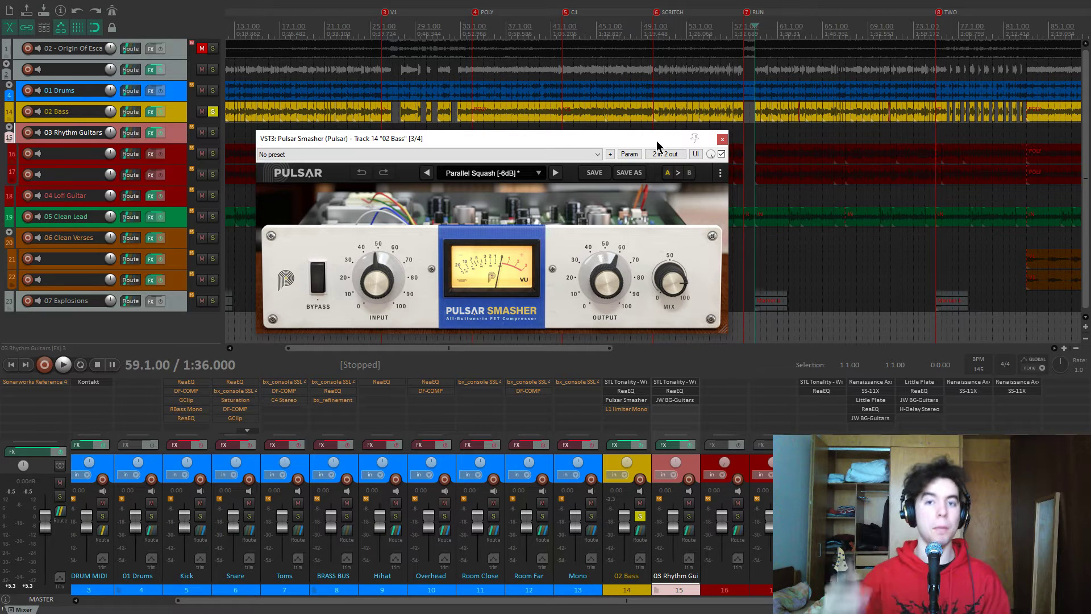
Close Pulsar Smasher, enable and open L1 limiter Mono on 02 Bass, and place the edit cursor at the SCRATCH marker
left_click(722, 139)
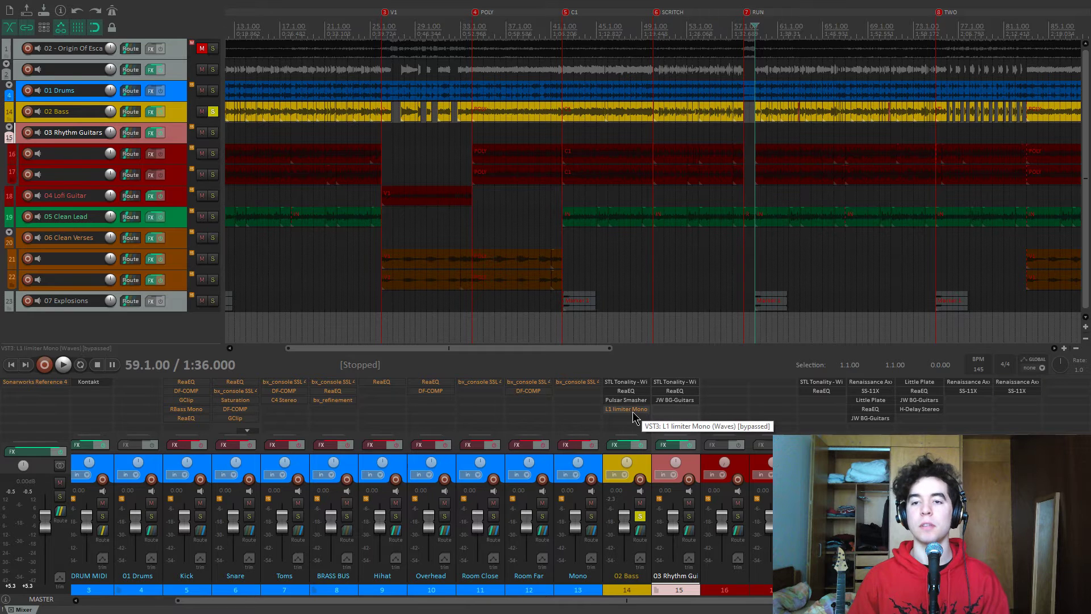
left_click(632, 410)
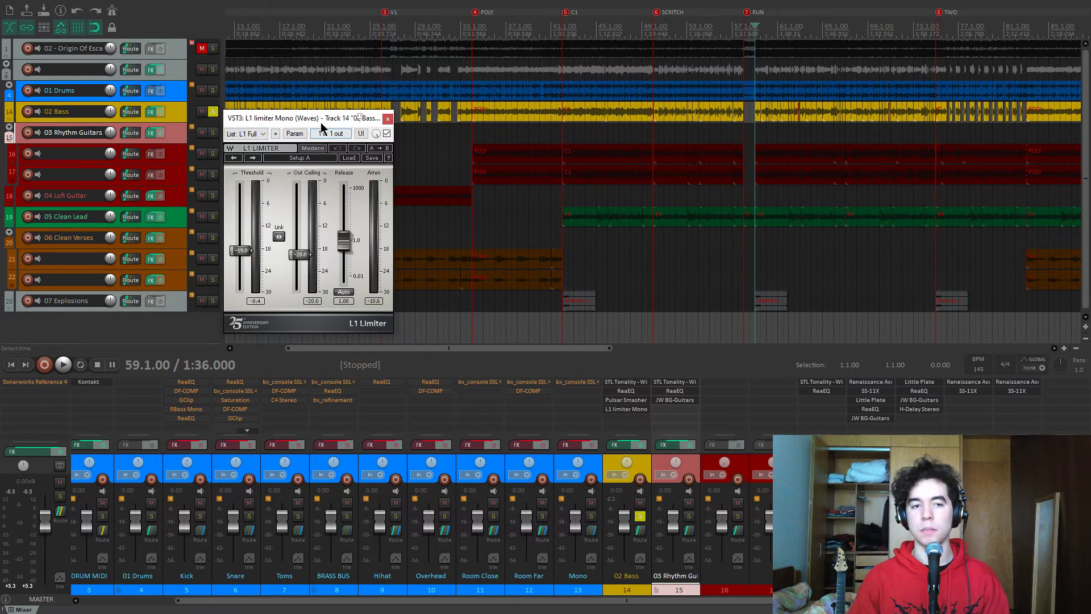
left_click_drag(321, 126, 453, 166)
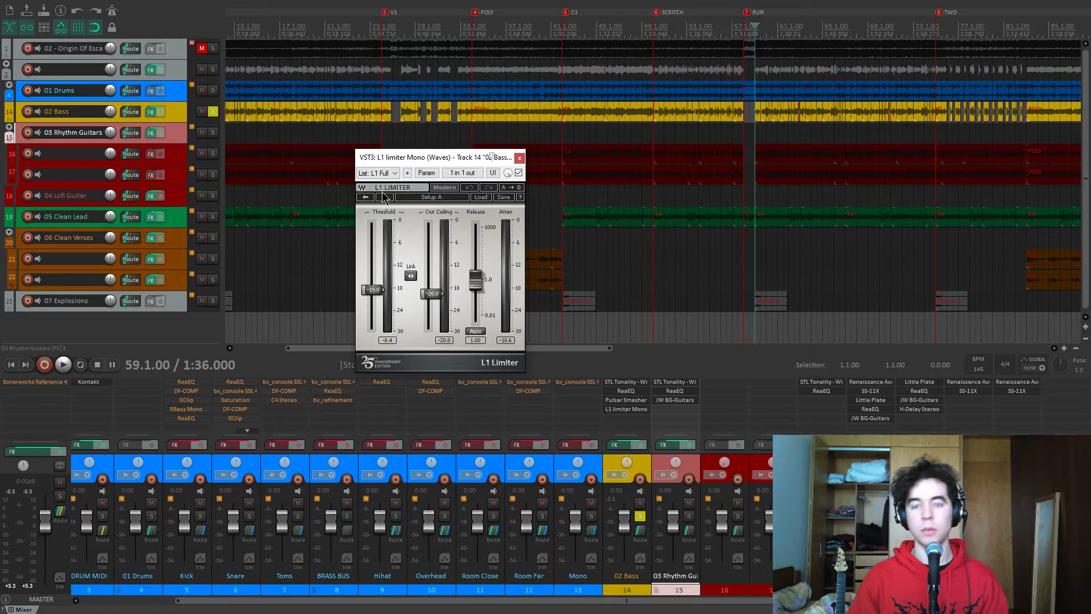
left_click(695, 136)
key("bracketleft")
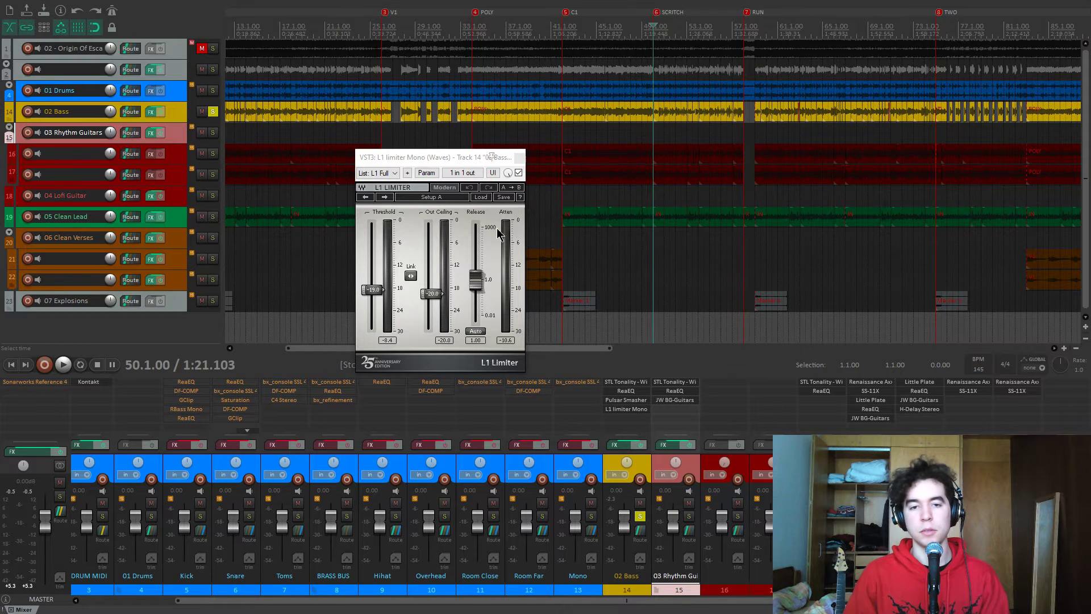
Play the soloed bass from the SCRATCH marker, compare L1 limiter Mono enabled and bypassed, leave it enabled and close it
key("space")
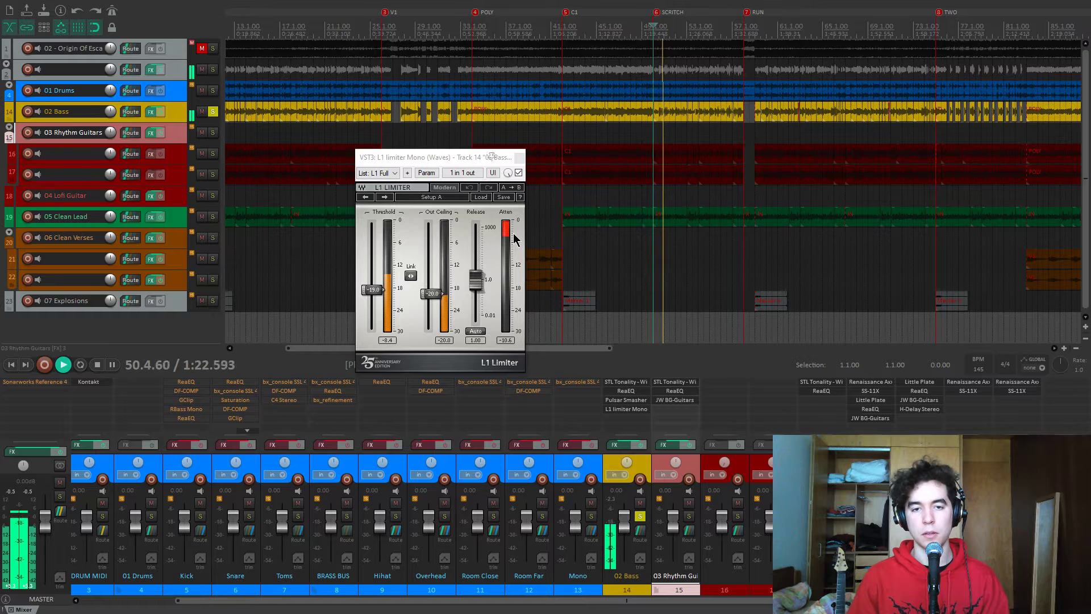
left_click(518, 173)
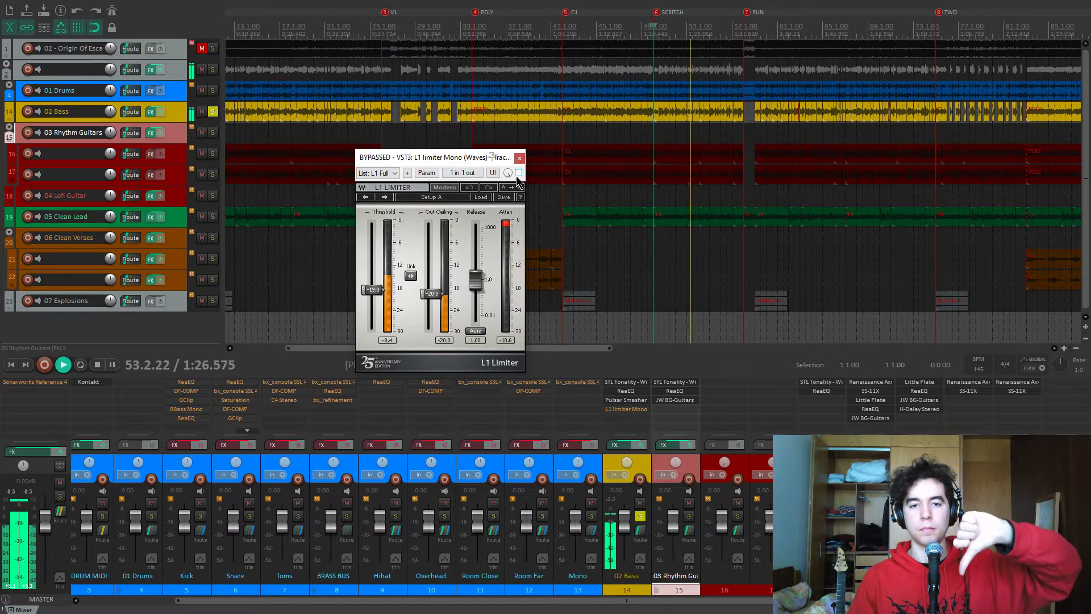
left_click(518, 173)
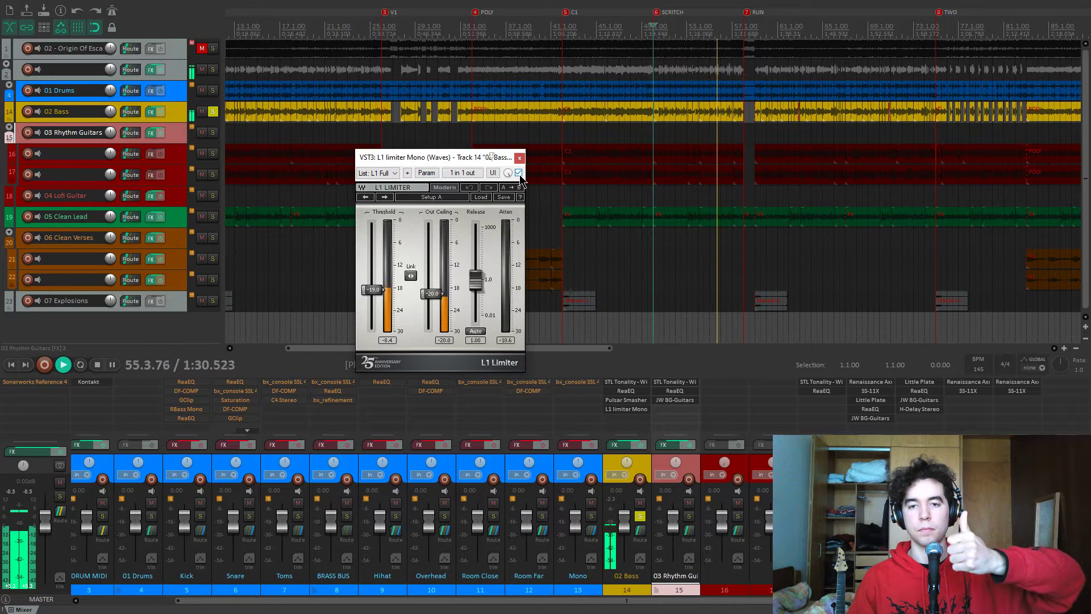
key("space")
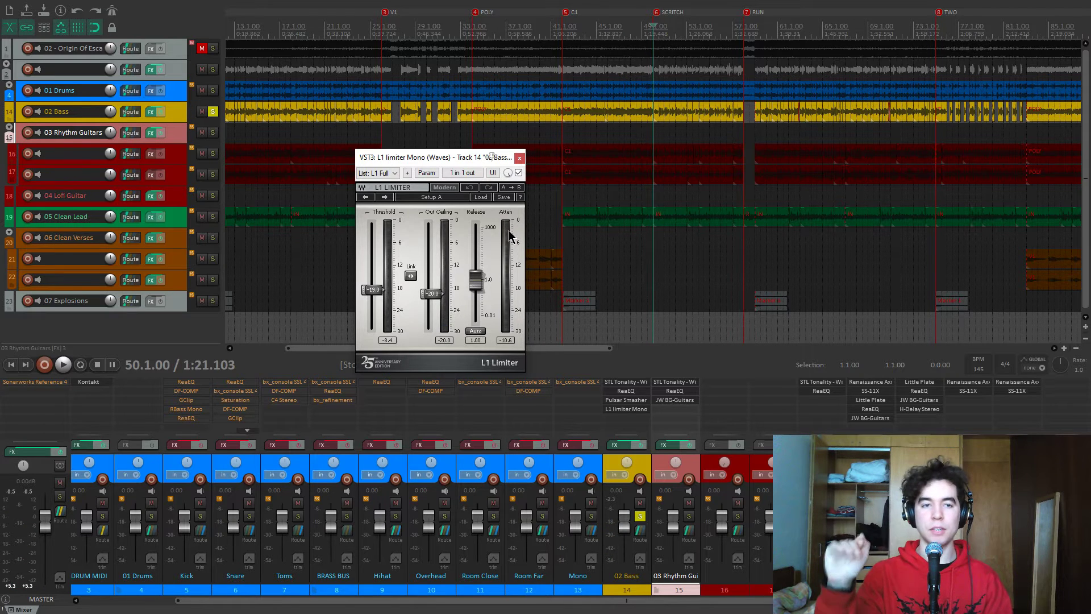
left_click_drag(466, 161, 461, 145)
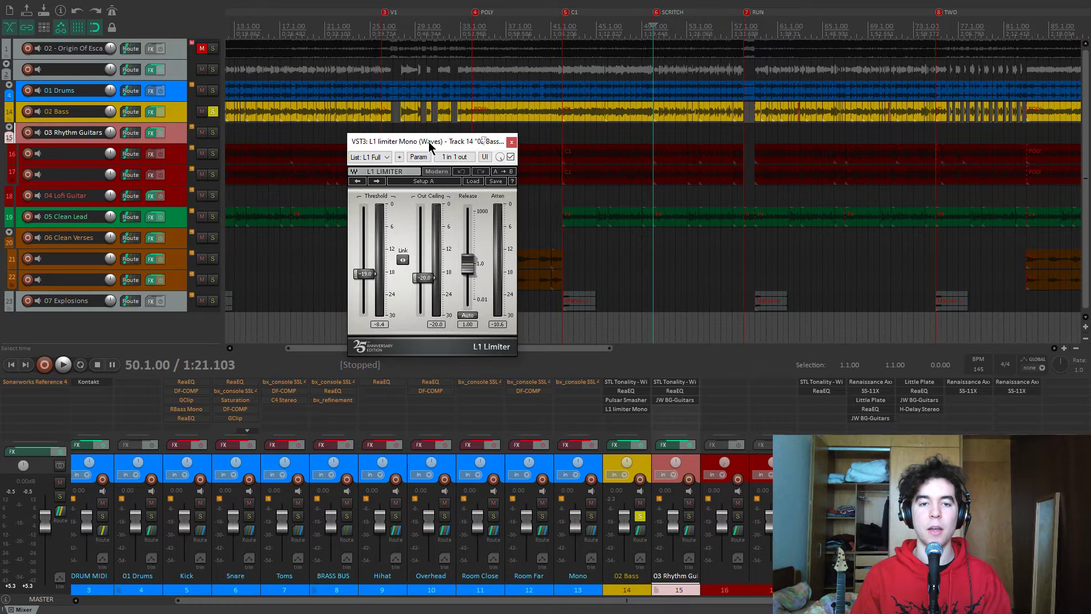
left_click(511, 143)
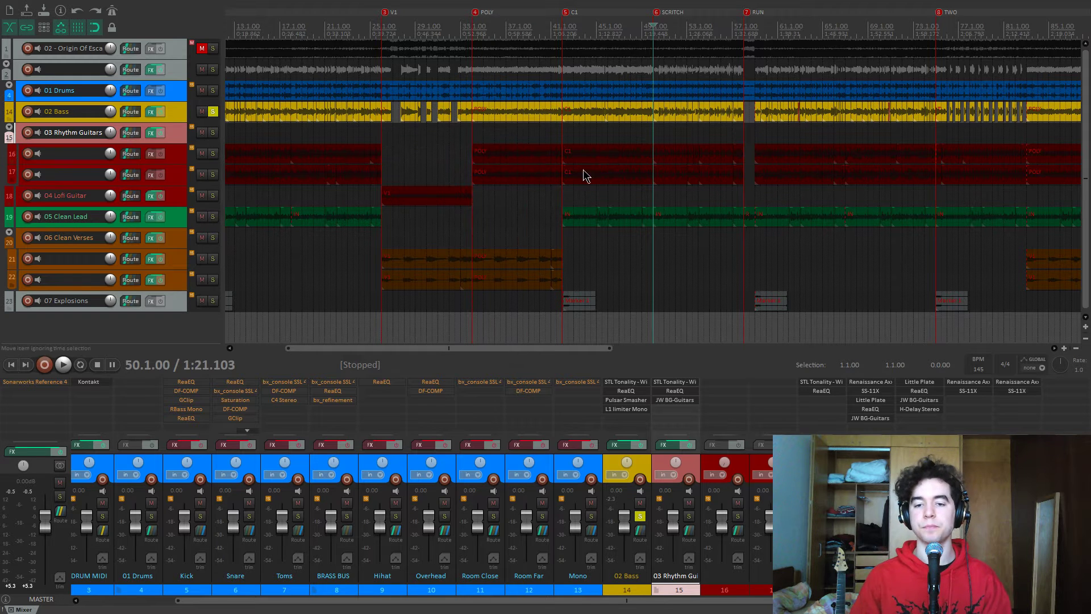
Unsolo 02 Bass and mute the 03 Rhythm Guitars, 04 Lofi Guitar and 05 Clean Lead tracks
left_click(640, 516)
left_click(689, 503)
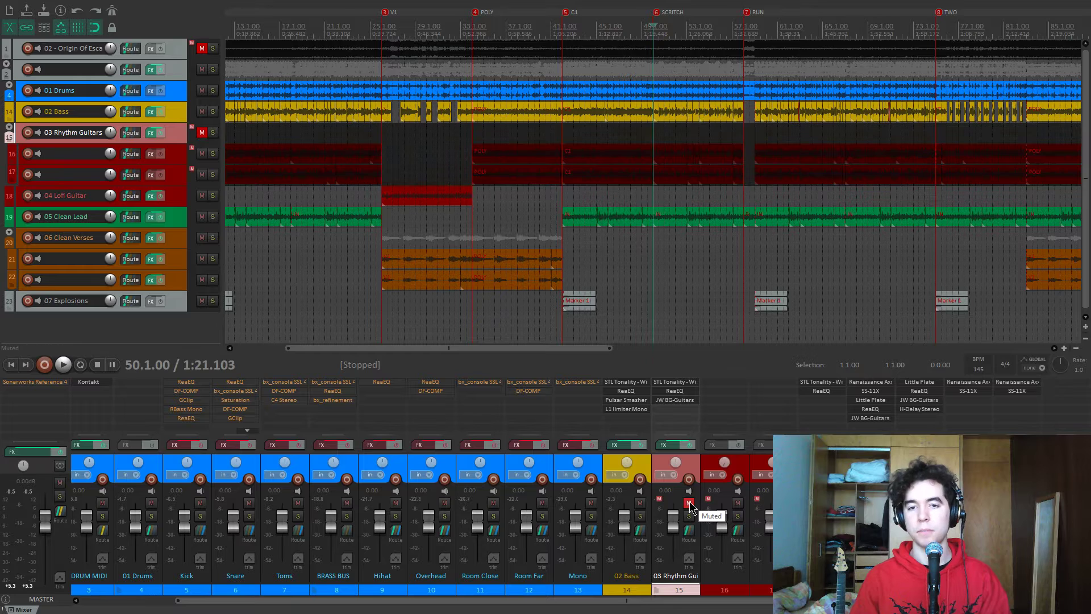
left_click(689, 503)
left_click(201, 132)
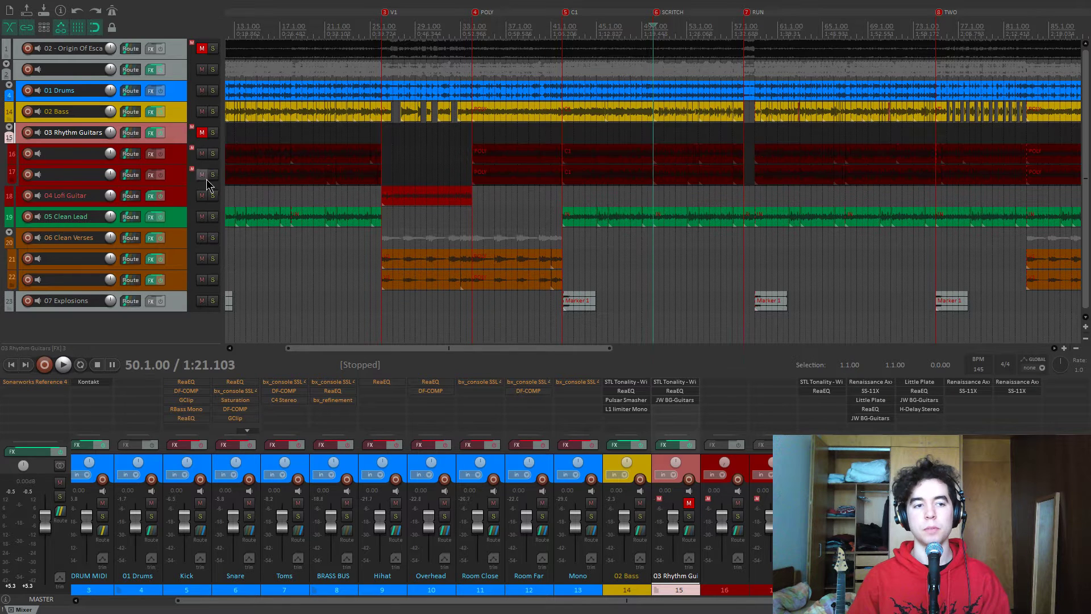
left_click(202, 196)
left_click(202, 216)
Audition the drums and bass together from the SCRATCH marker
key("space")
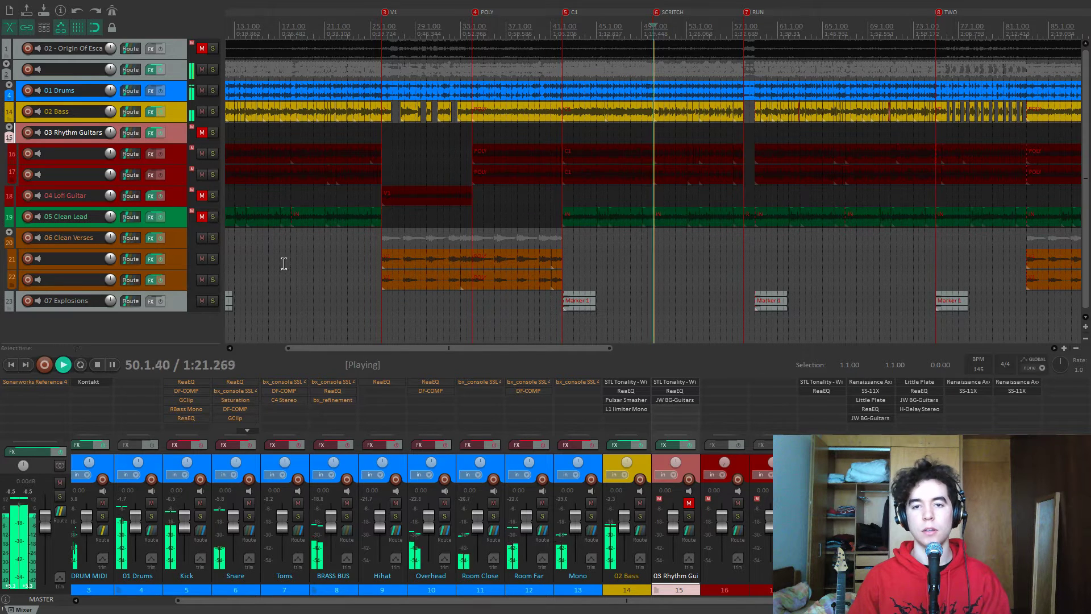
scroll(605, 264, "up", 2)
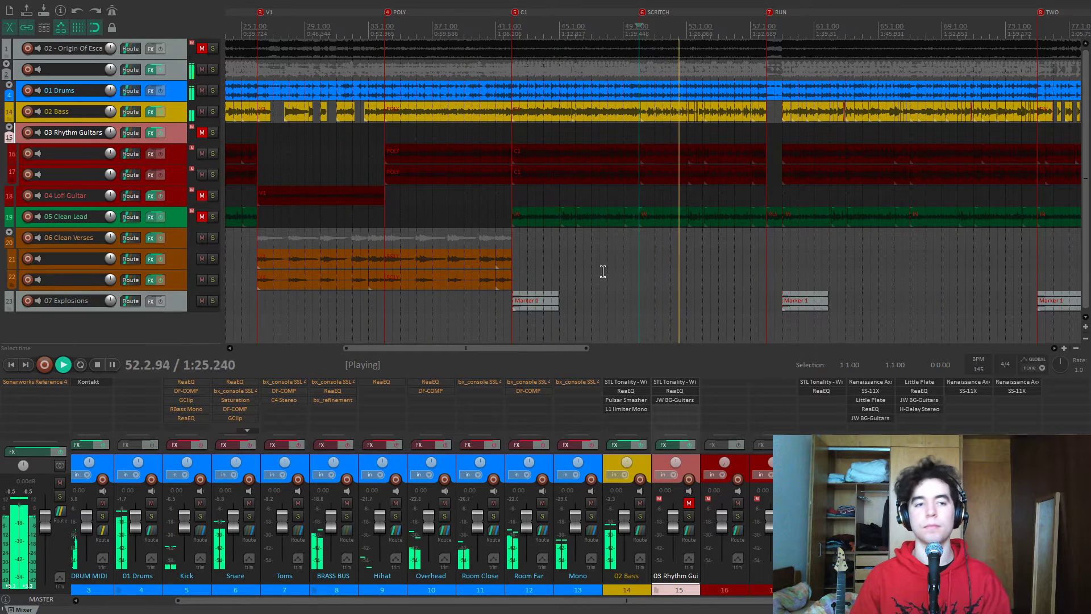
key("space")
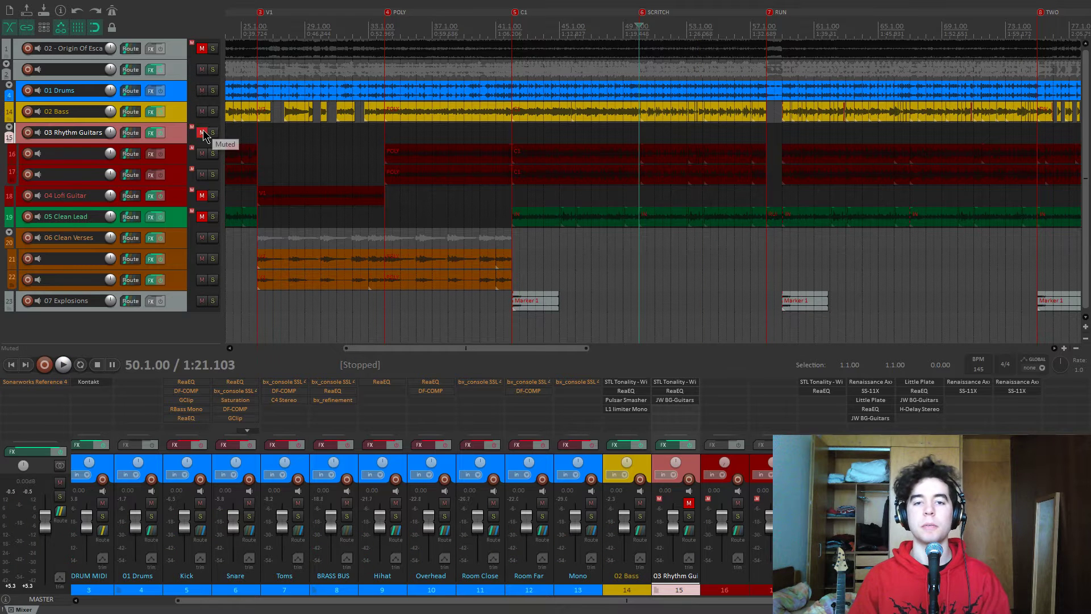
Unmute 03 Rhythm Guitars, audition them with the drums and bass, and solo the track
left_click(202, 133)
key("space")
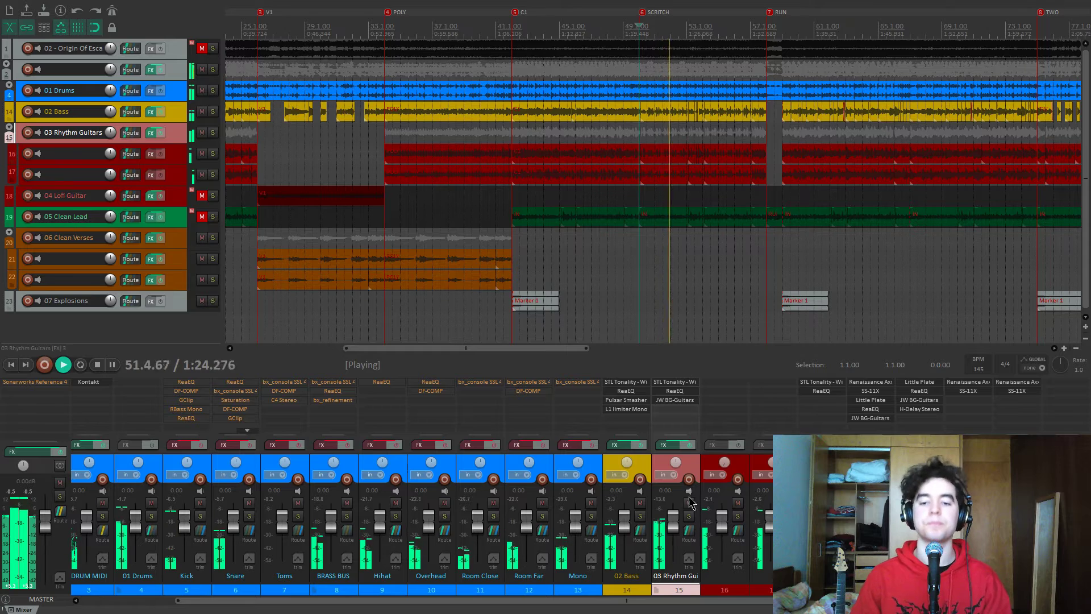
left_click(689, 515)
key("space")
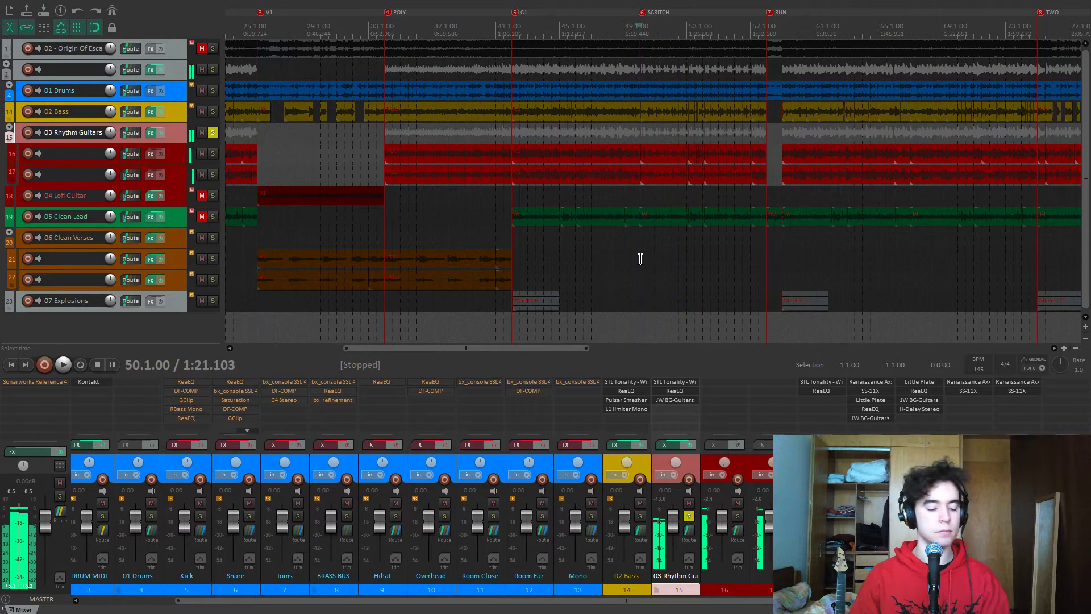
Play the soloed rhythm guitars from the C1 marker and bypass STL Tonality, ReaEQ and JW BG-Guitars on 03 Rhythm Guitars
scroll(641, 259, "down", 3)
key("5")
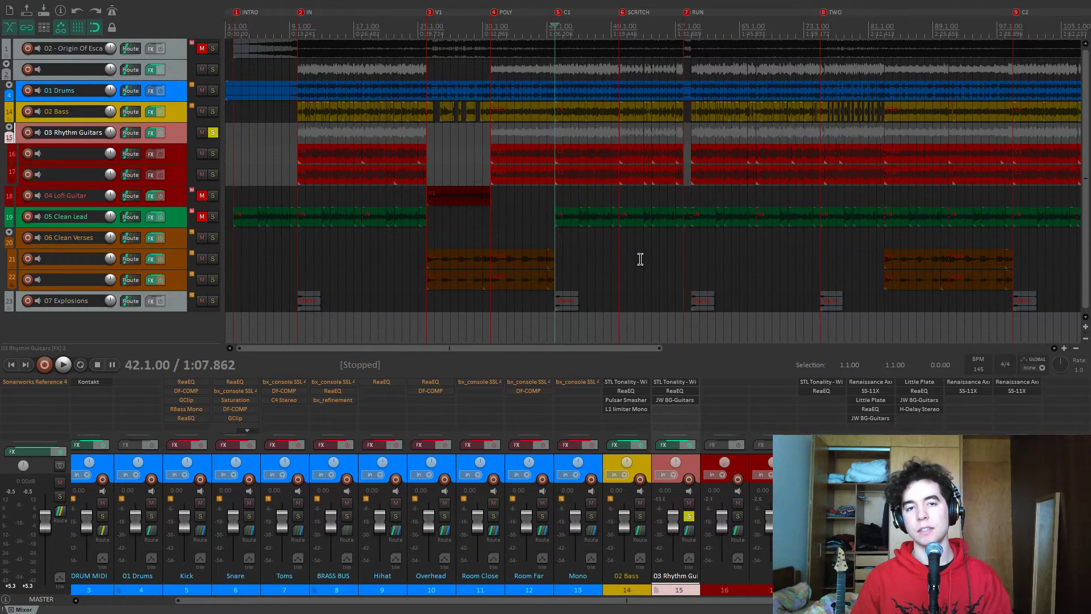
scroll(640, 259, "up", 3)
key("space")
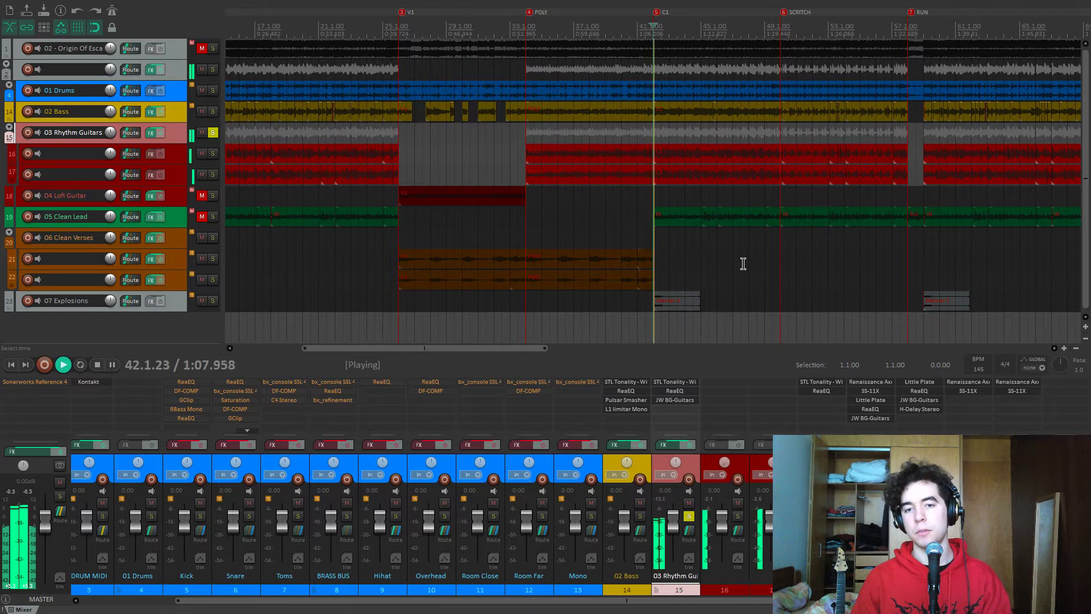
left_click(690, 387, "shift")
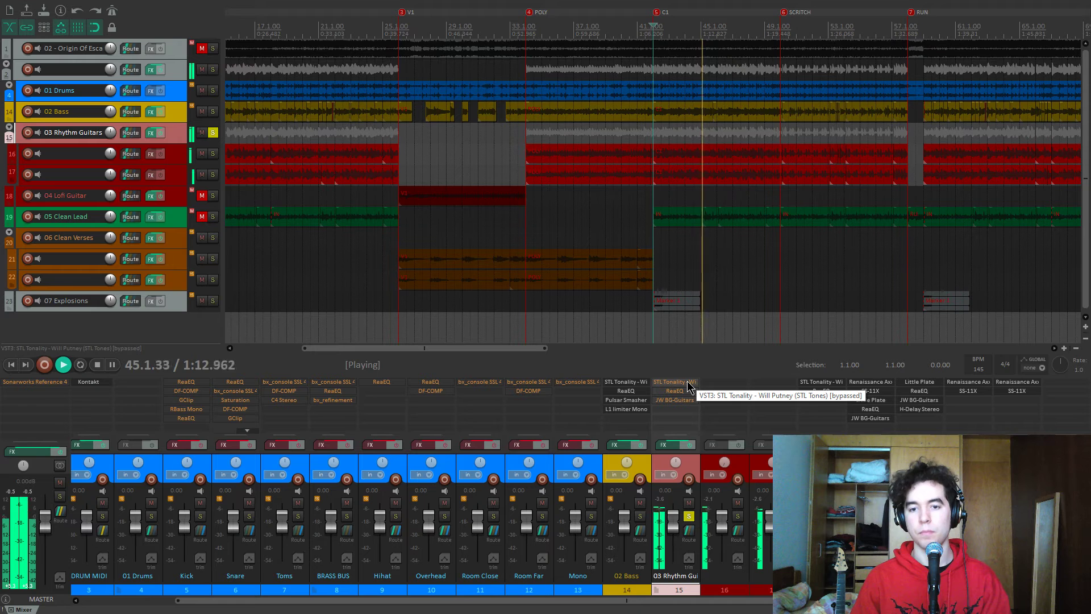
key("space")
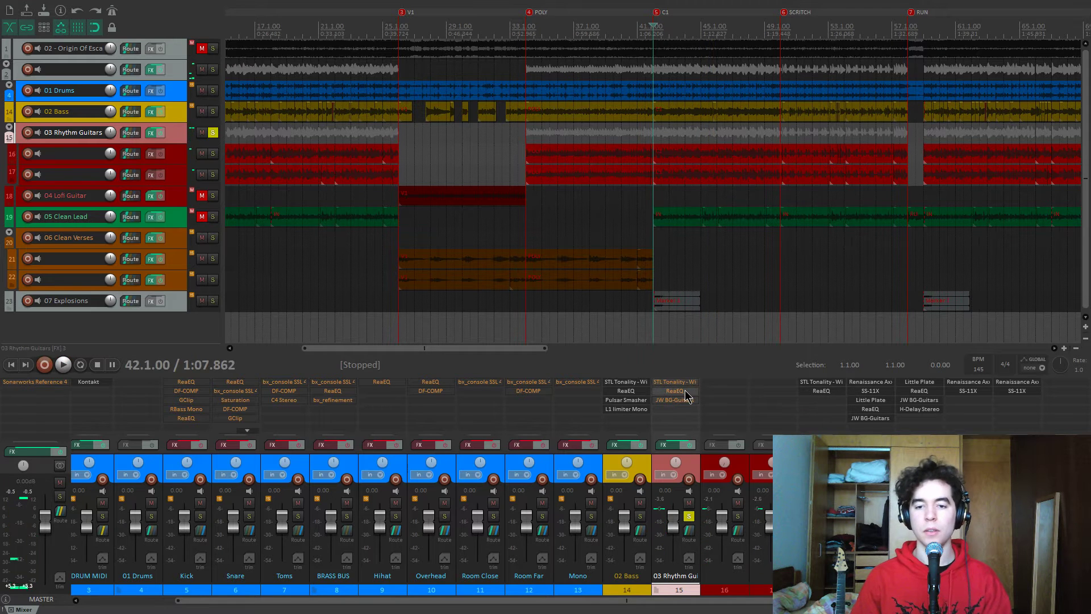
Look at STL Tonality in its own window, then show it in the full FX chain of 03 Rhythm Guitars
left_click(676, 384)
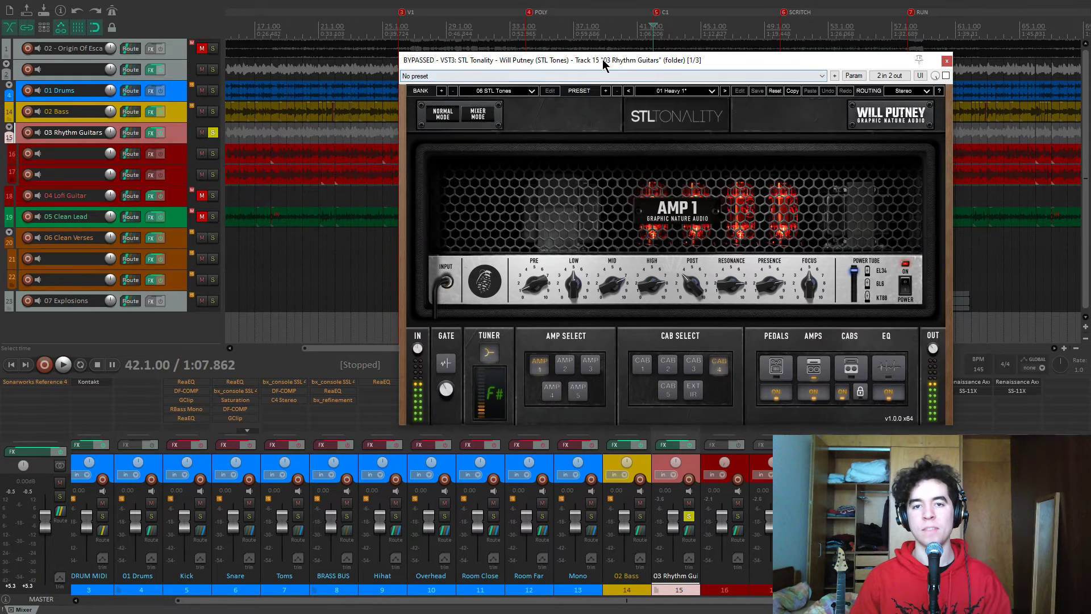
left_click_drag(918, 61, 626, 64)
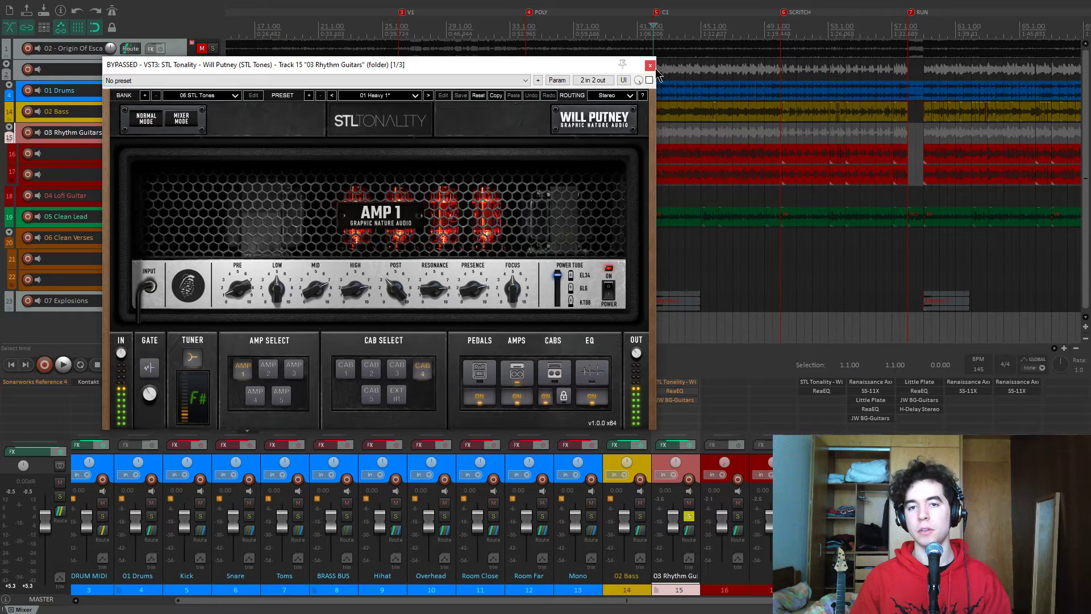
left_click(650, 66)
left_click(667, 444)
mouse_move(516, 42)
left_mouse_down()
mouse_move(425, 50)
mouse_move(527, 47)
left_mouse_up()
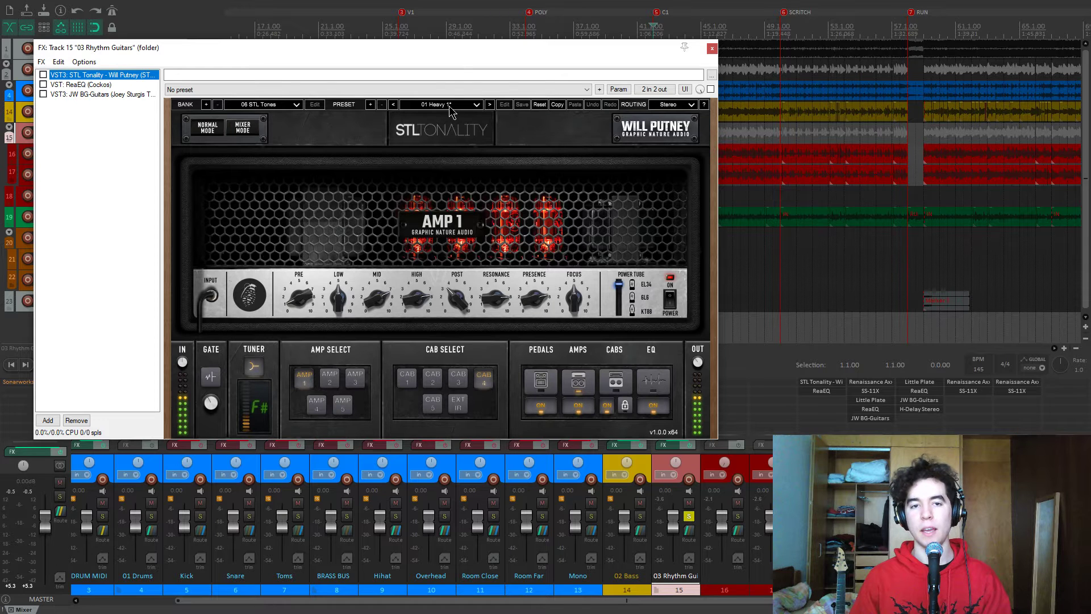
left_click_drag(459, 50, 449, 42)
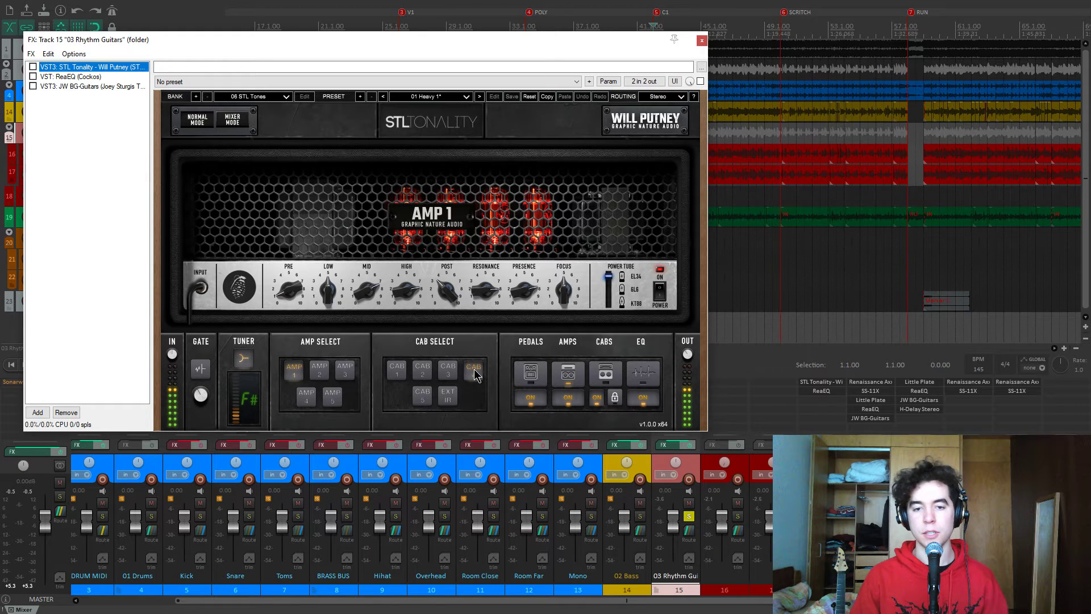
Enable STL Tonality on the rhythm guitars and compare its cabs, including Cab 3 and Cab 4, on the soloed track
left_click(454, 373)
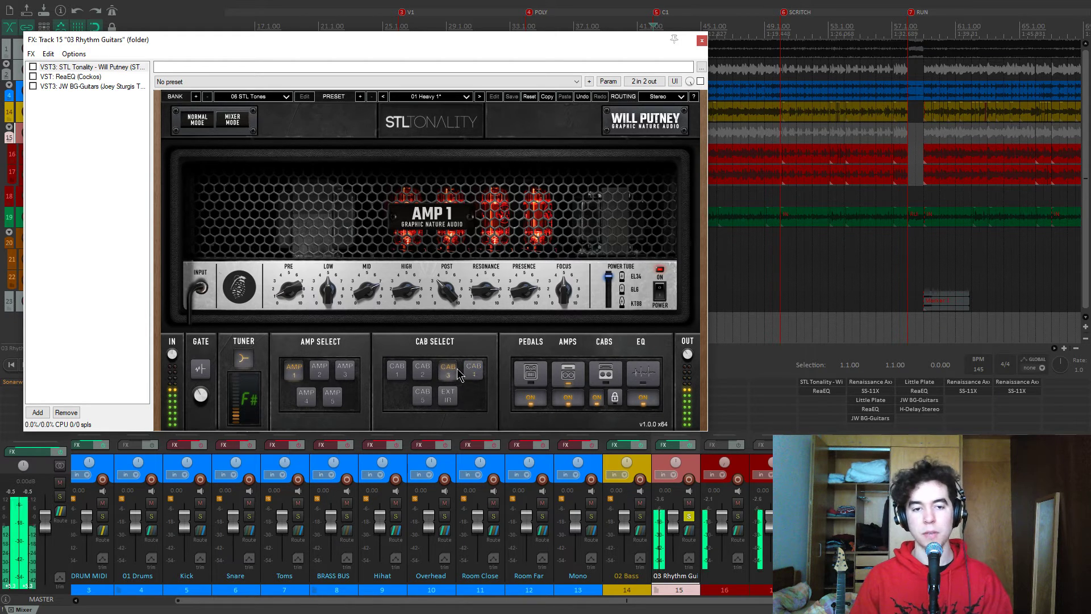
left_click(33, 67)
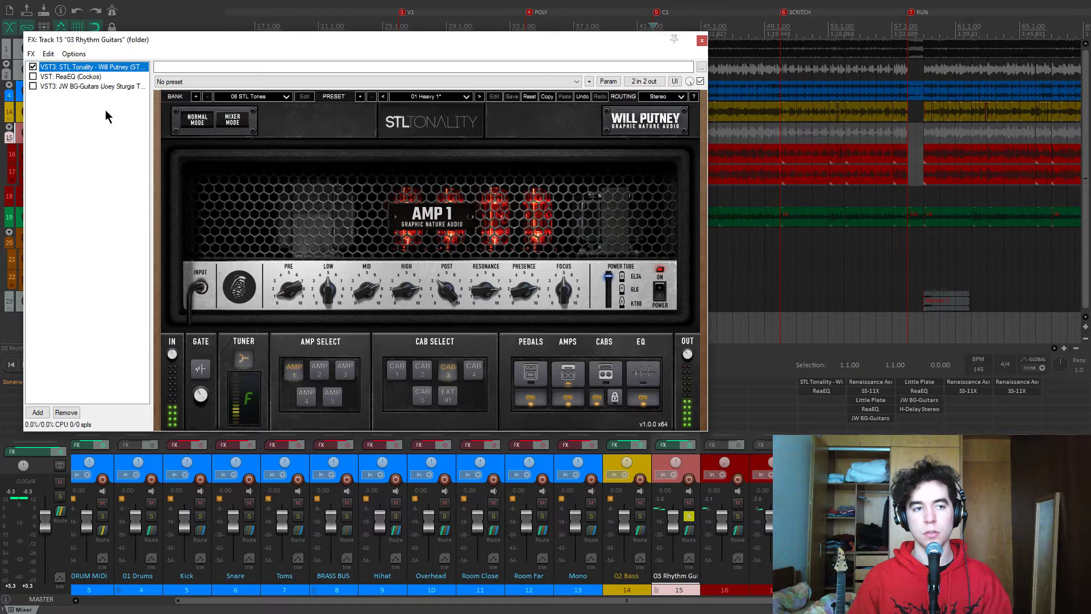
left_click(397, 370)
left_click(475, 373)
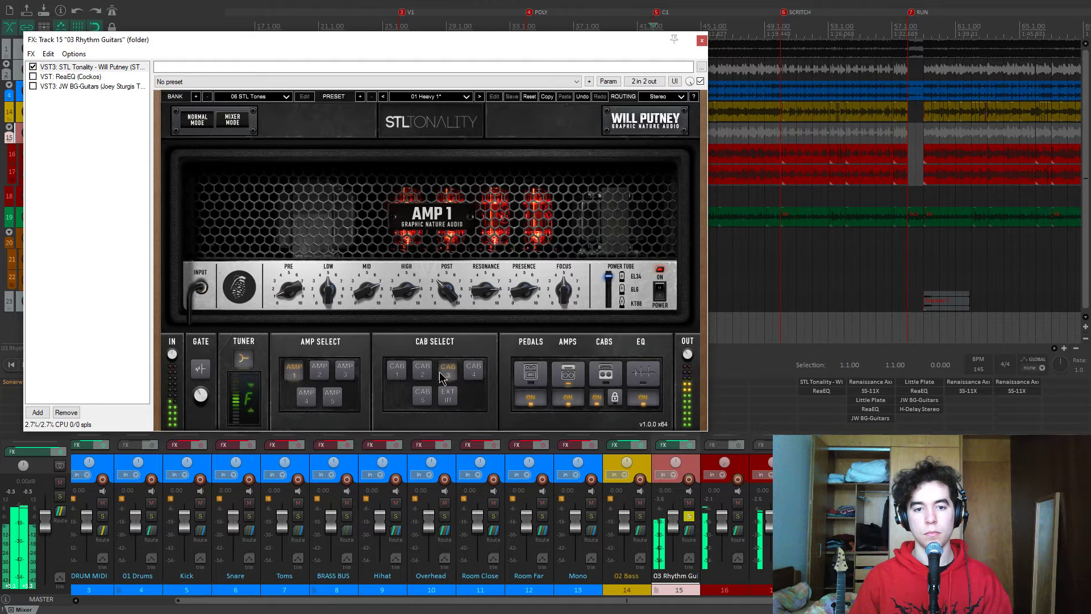
Unsolo the rhythm guitars, compare Cab 3 and Cab 4 within the mix, and leave Cab 4 selected
left_click(689, 515)
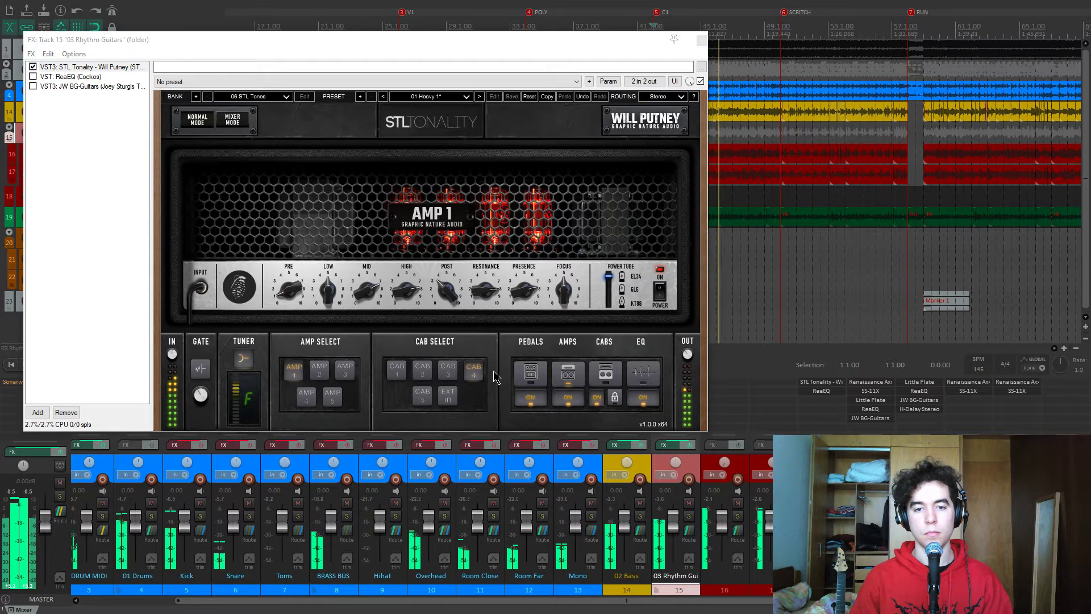
left_click(448, 370)
left_click(424, 371)
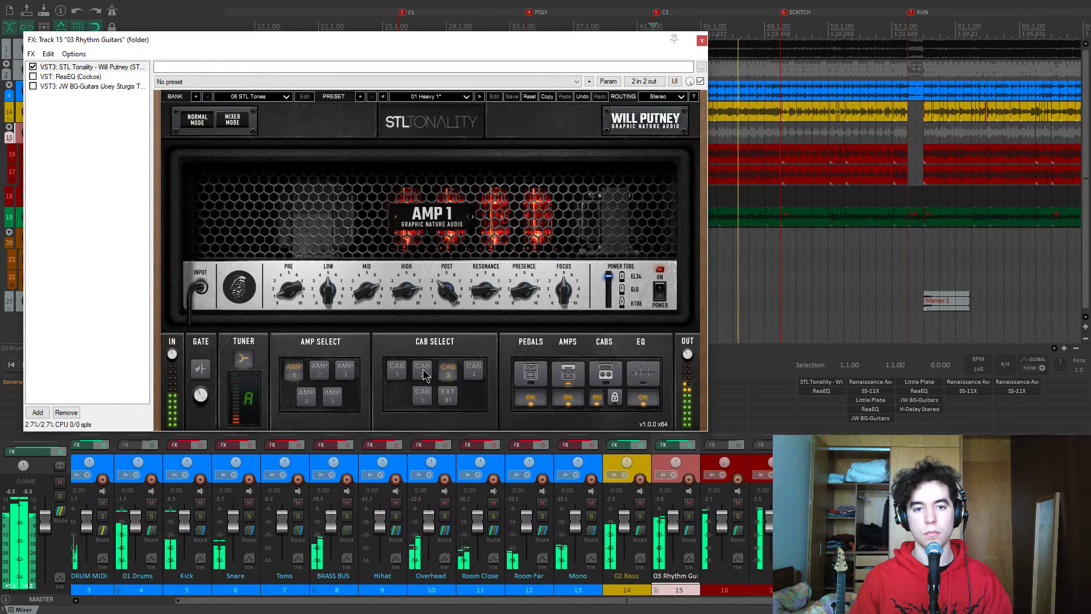
left_click(448, 371)
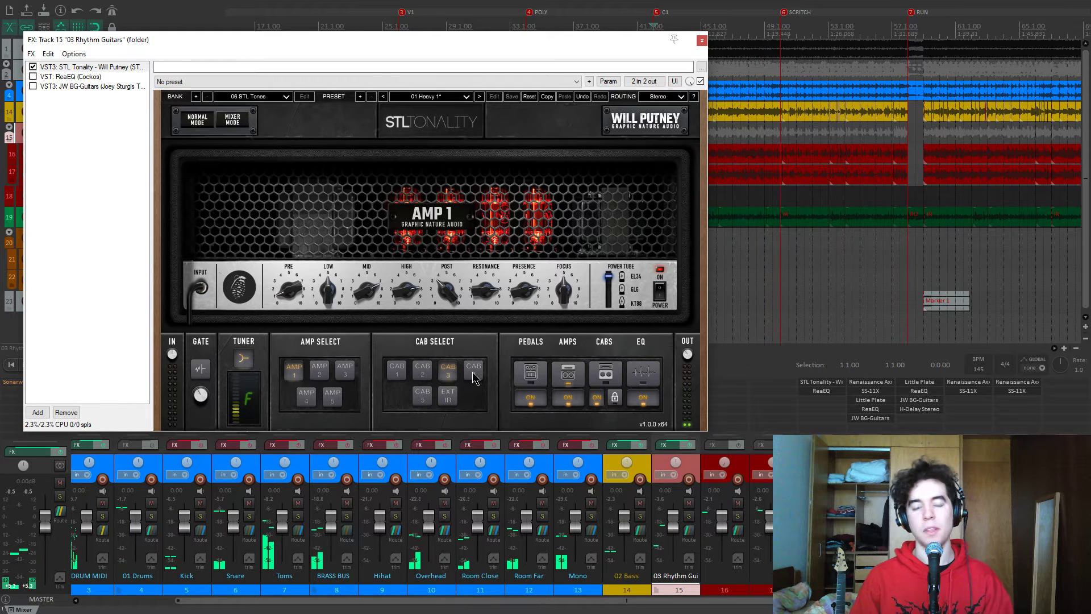
left_click(474, 370)
Look through Amp 2, Amp 3 and Amp 4 in STL Tonality on the rhythm guitars, and return to Amp 1
left_click_drag(480, 36, 468, 32)
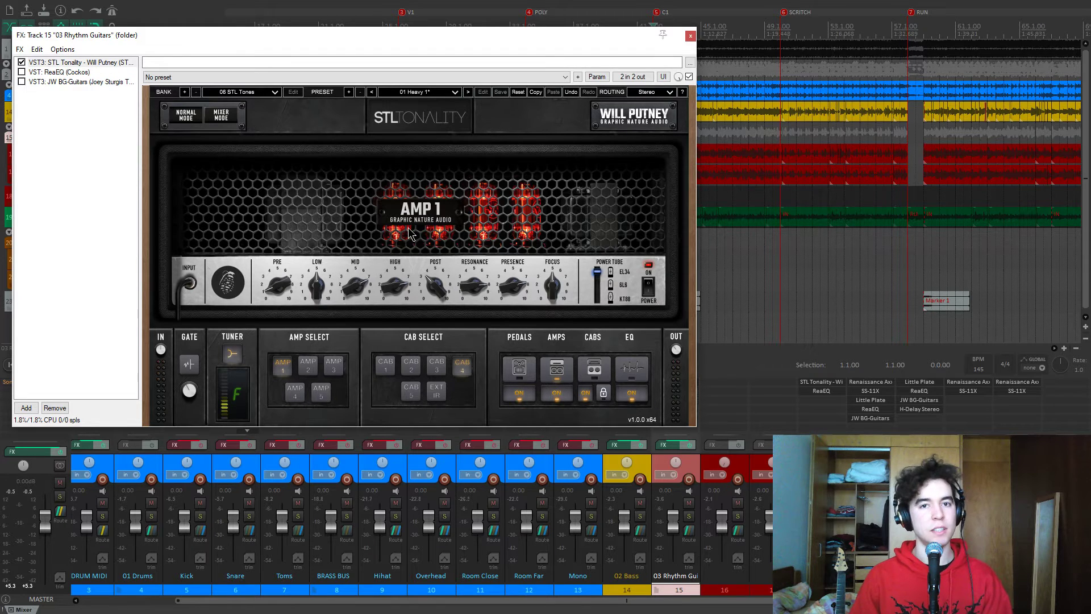
left_click(309, 365)
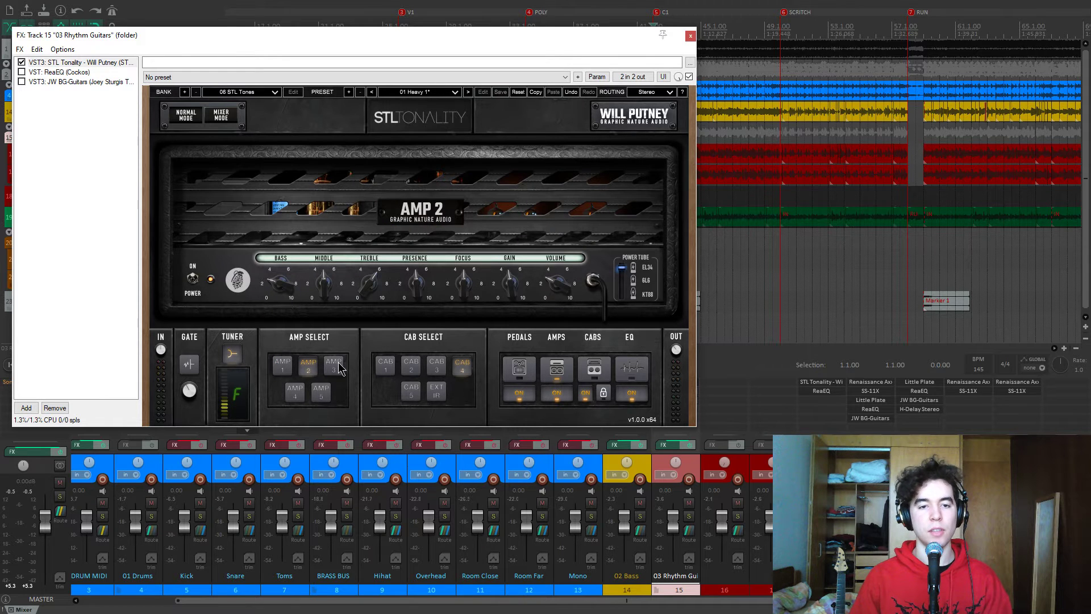
left_click(335, 366)
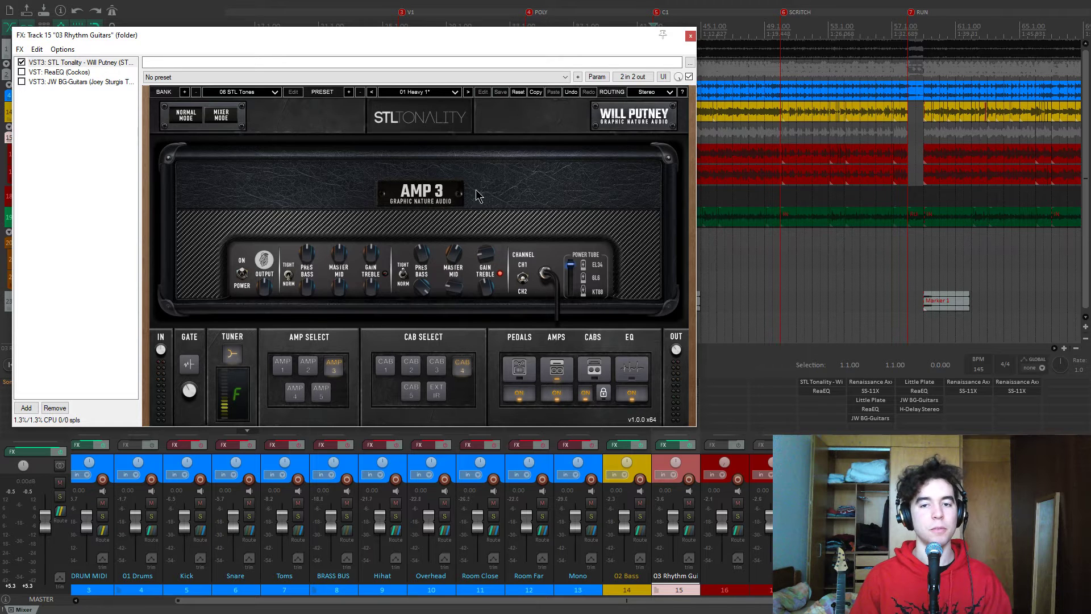
left_click(295, 393)
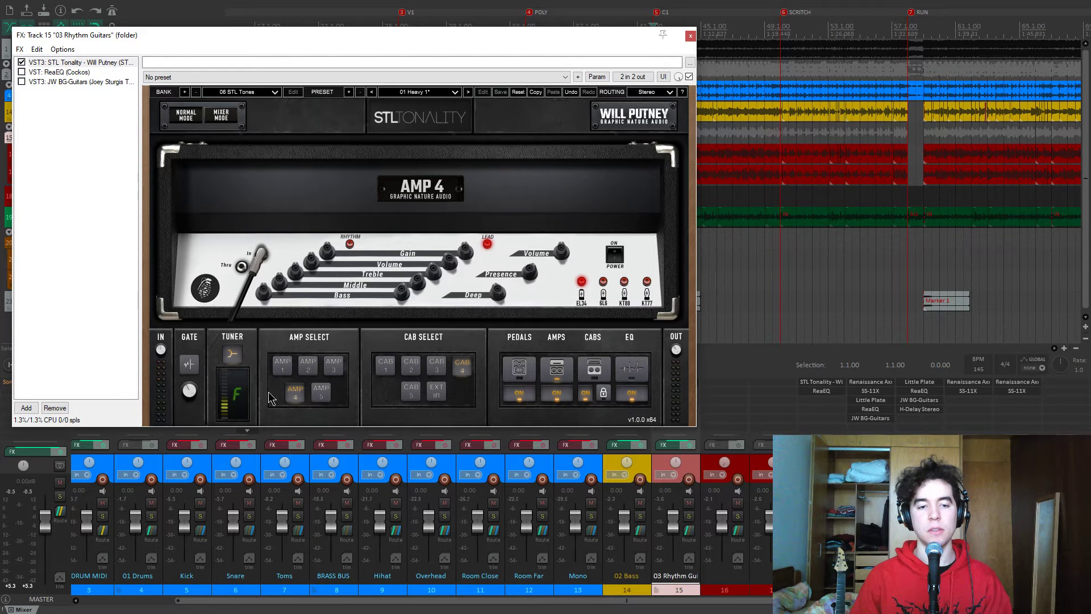
left_click(283, 365)
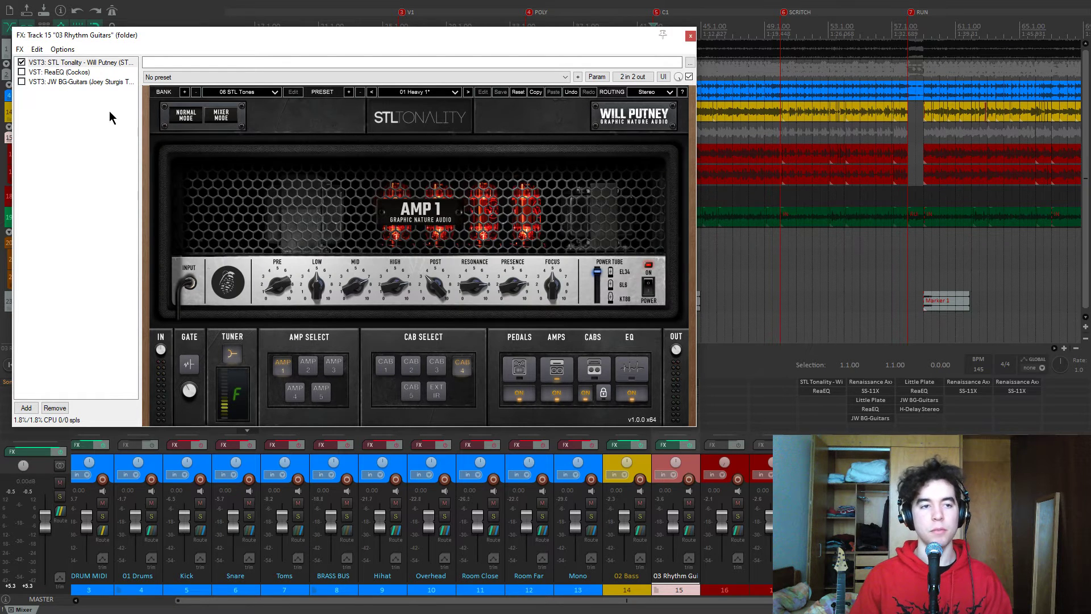
Enable ReaEQ on 03 Rhythm Guitars and show the settings of its band 4
left_click(36, 72)
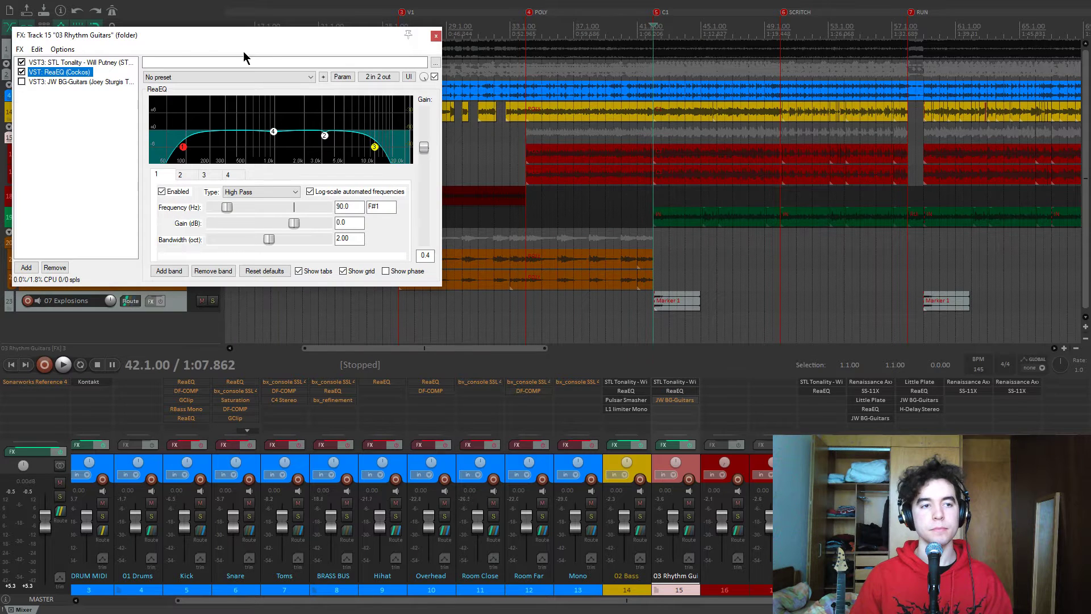
left_click_drag(295, 37, 363, 148)
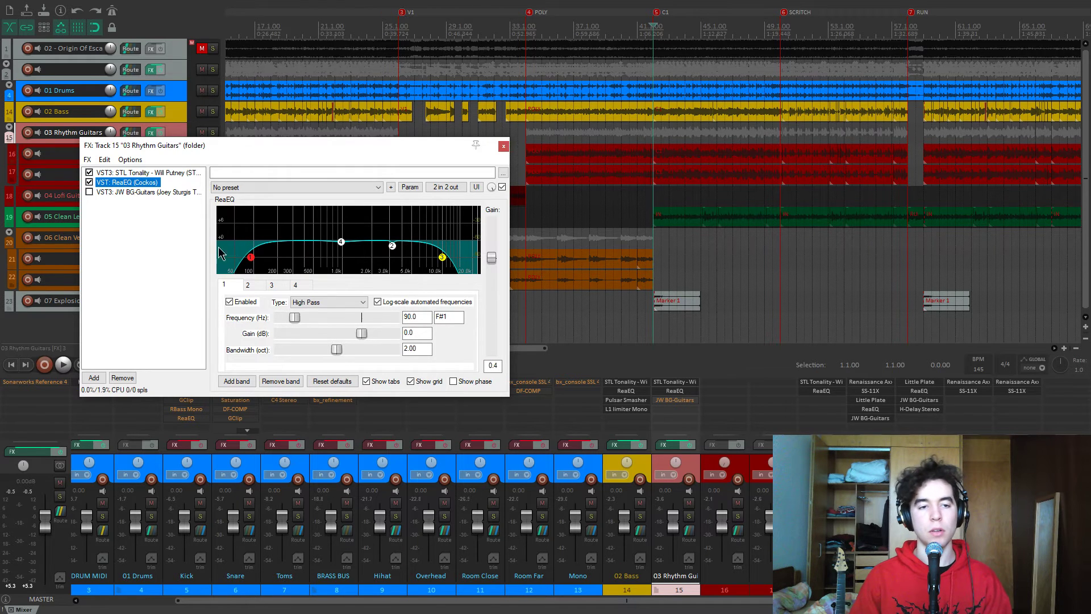
left_click(340, 243)
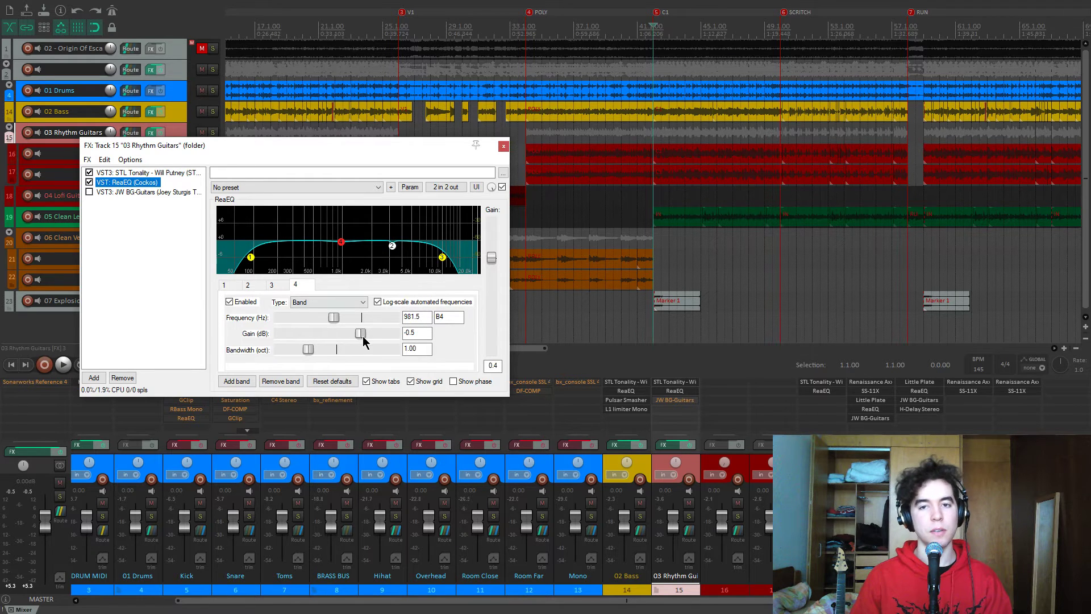
Play the mix with ReaEQ band 4 cut to about -19.9 dB as a demonstration, and undo the cut
key("space")
left_click_drag(361, 334, 323, 337)
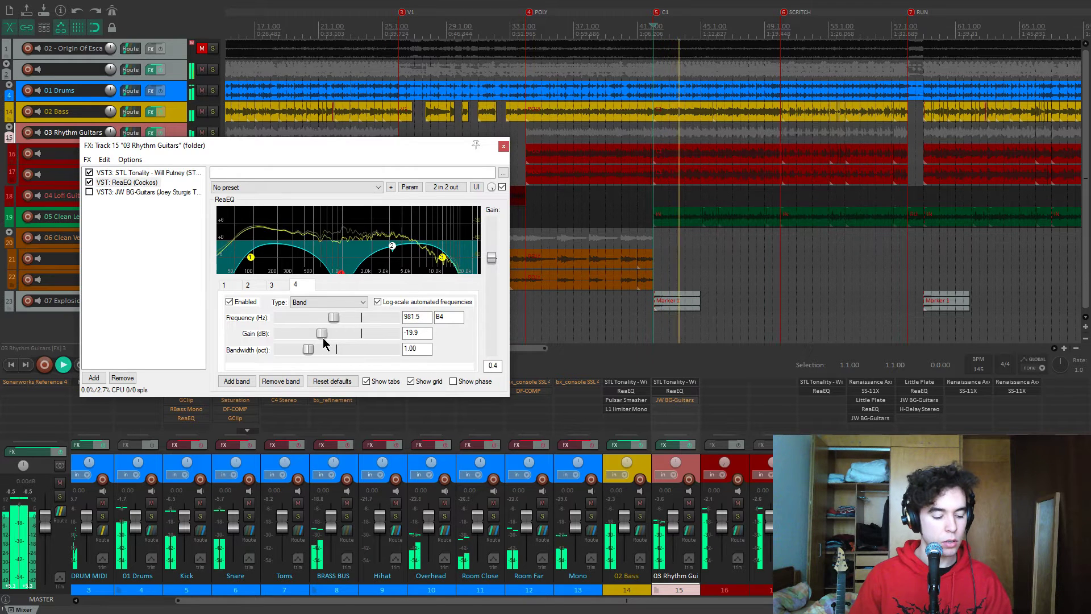
key("ctrl+z")
Exaggerate the gain of ReaEQ band 2 at 3201.2 Hz during playback, and undo the change
left_click(393, 247)
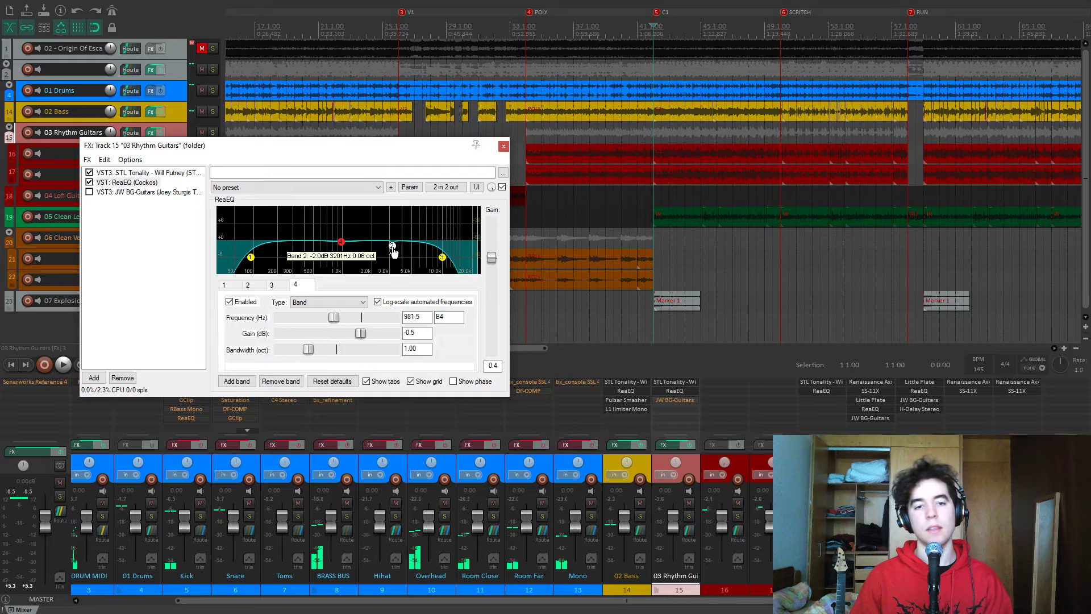
left_click_drag(358, 335, 396, 334)
key("space")
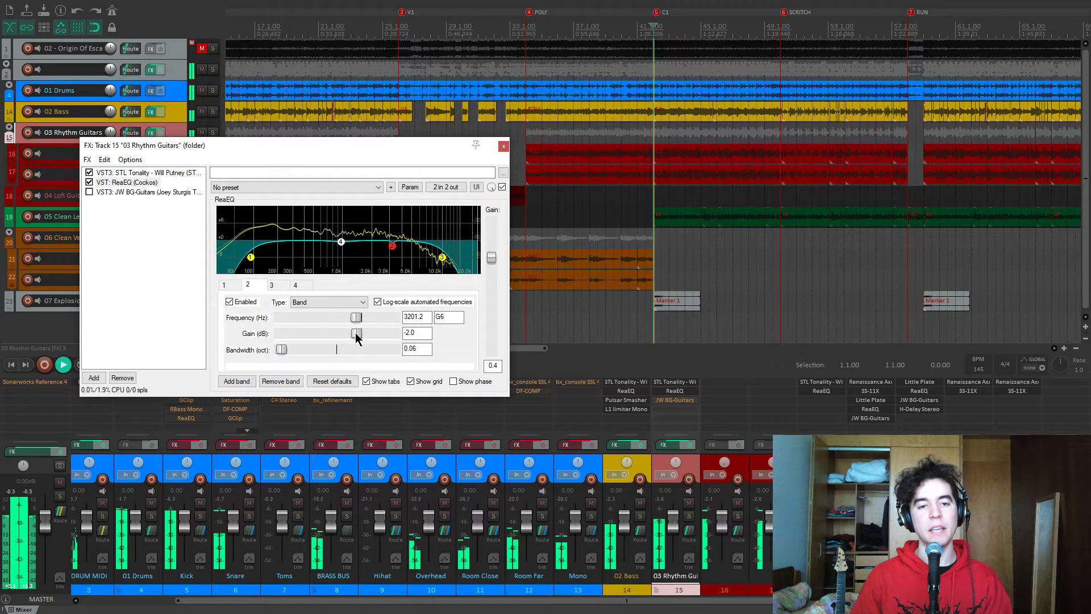
key("ctrl+z")
key("space")
Solo the rhythm guitars, compare them with ReaEQ's 10000 Hz low-pass band off and on, and unsolo them
left_click(443, 258)
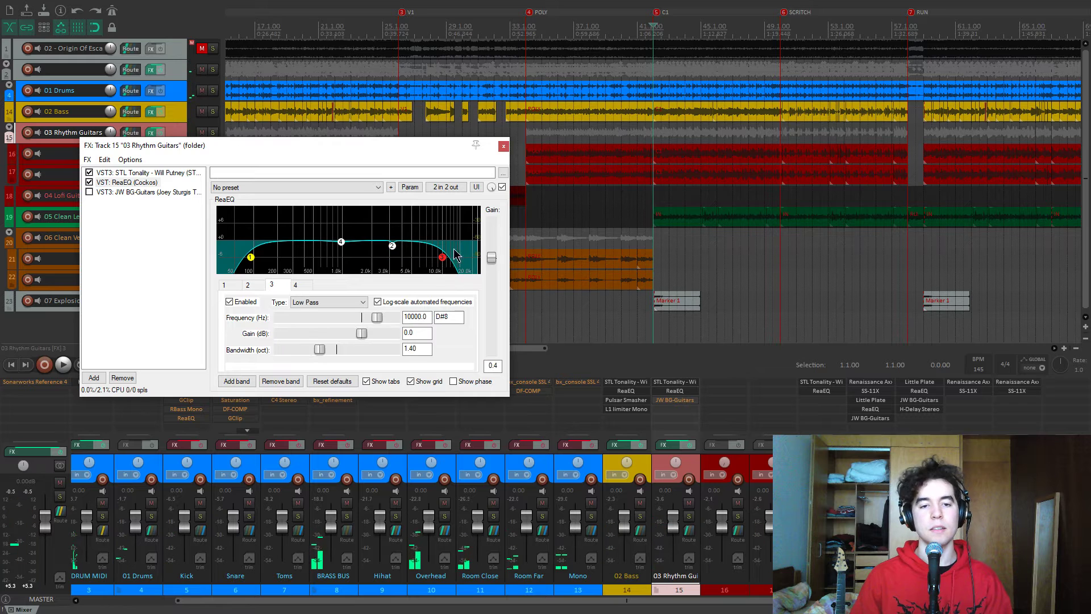
left_click(689, 516)
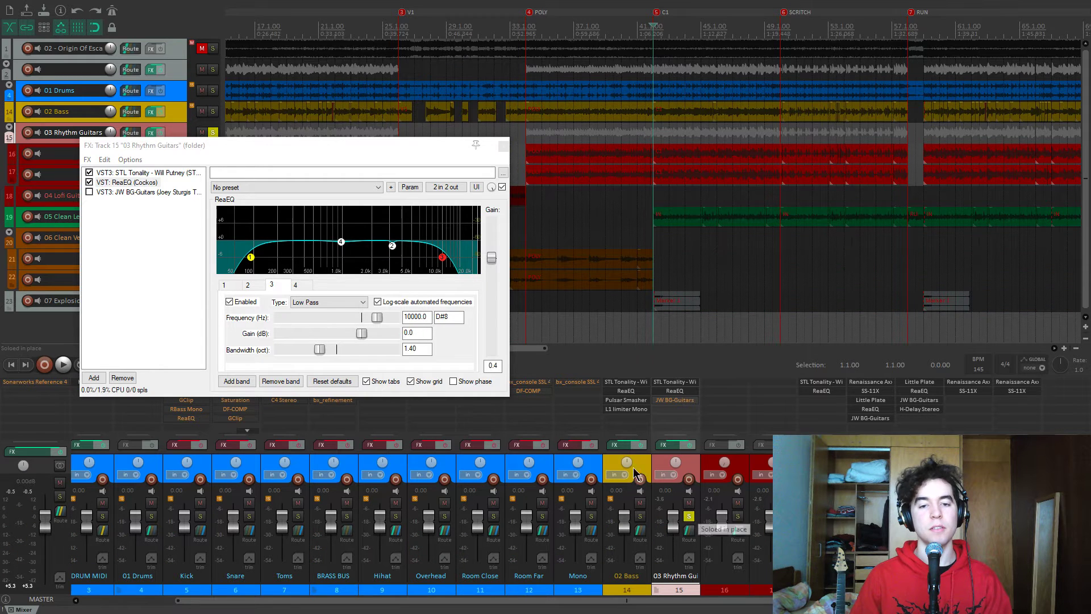
key("space")
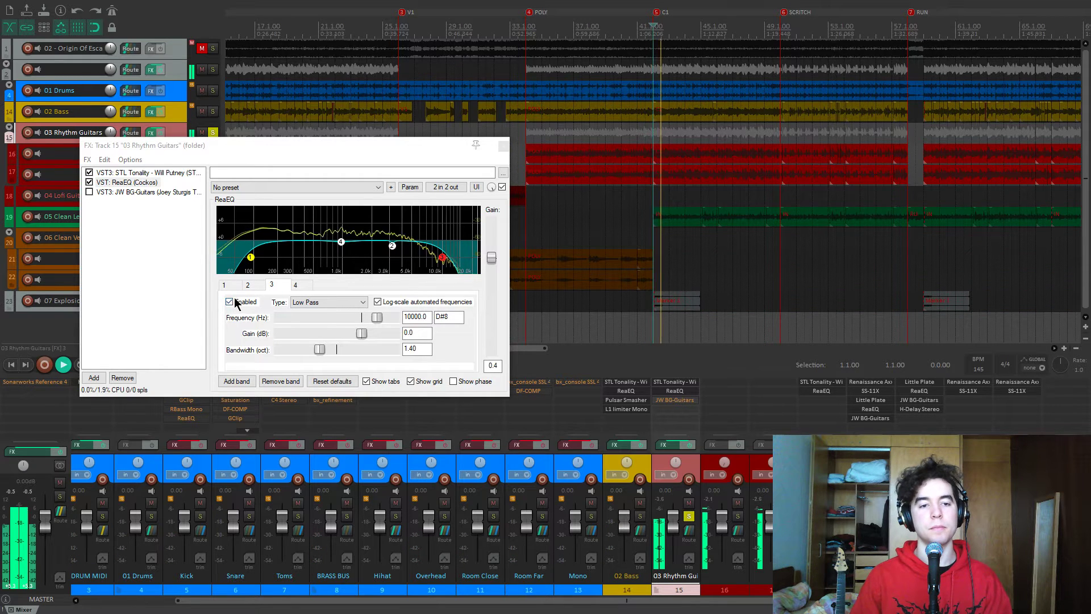
left_click(229, 302)
left_click(229, 302)
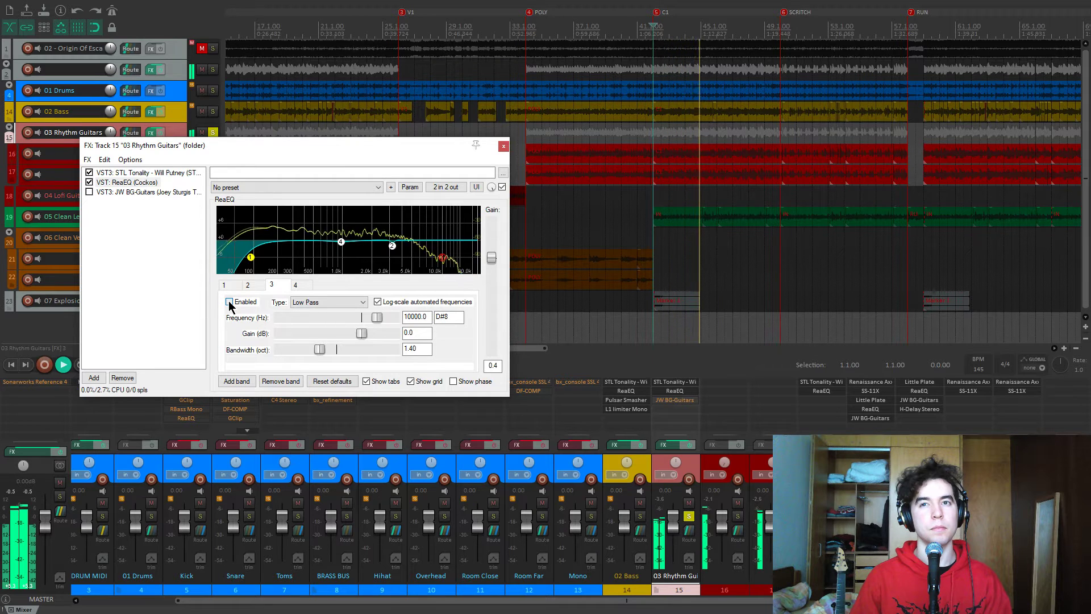
key("space")
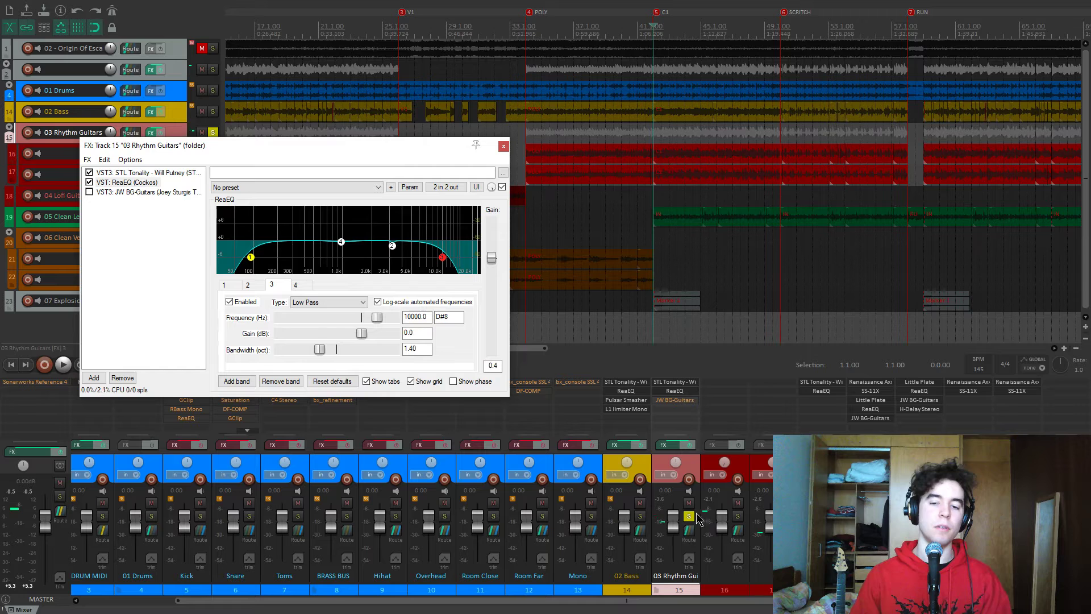
left_click(689, 516)
left_click(690, 518)
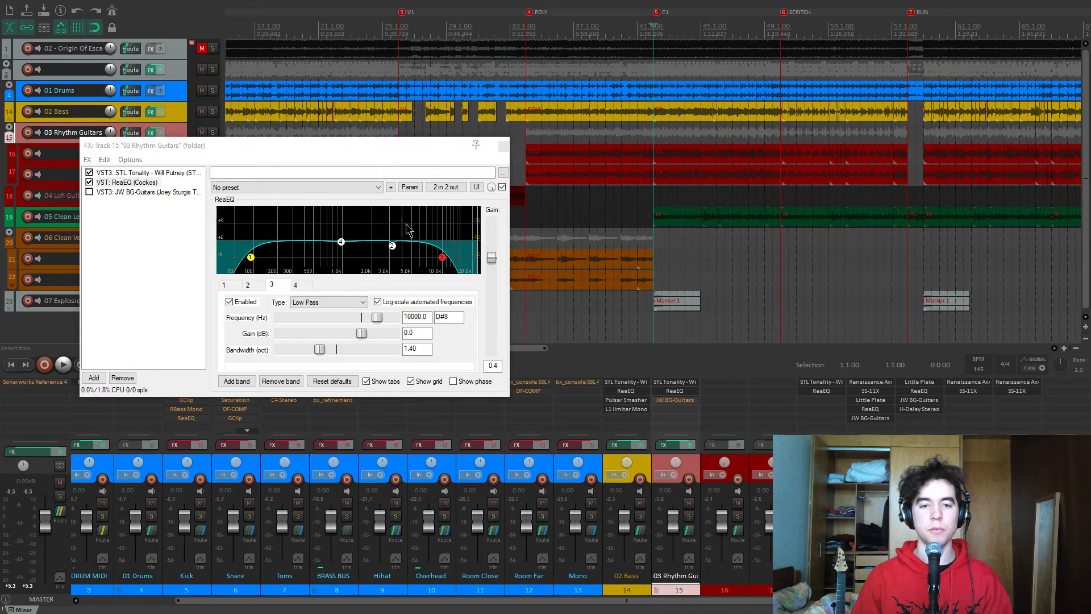
Enable JW BG-Guitars on 03 Rhythm Guitars and watch its meters while playing the mix
left_click(146, 193)
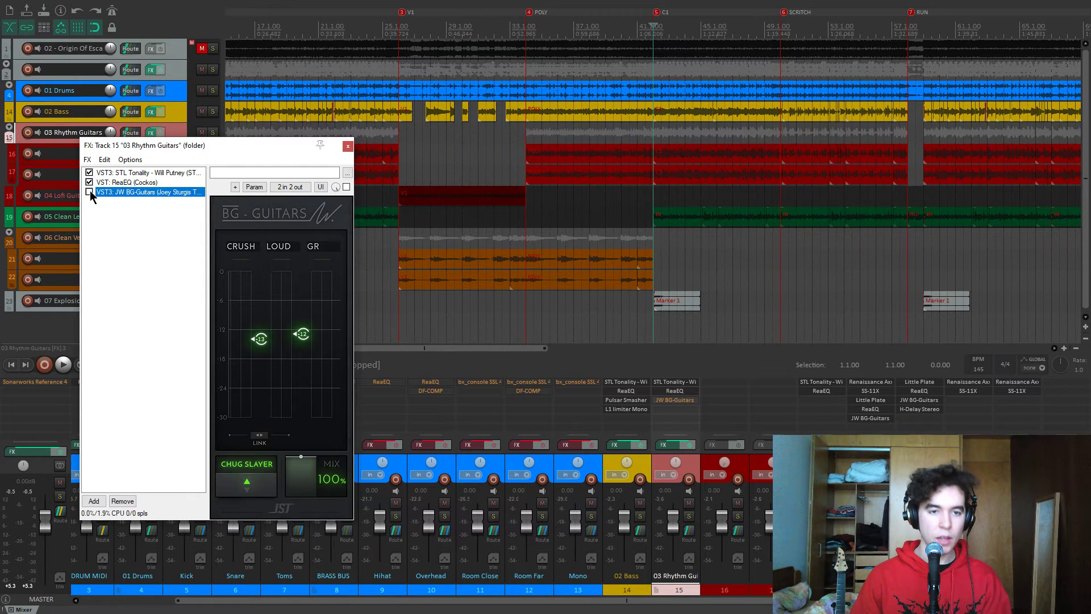
left_click(89, 192)
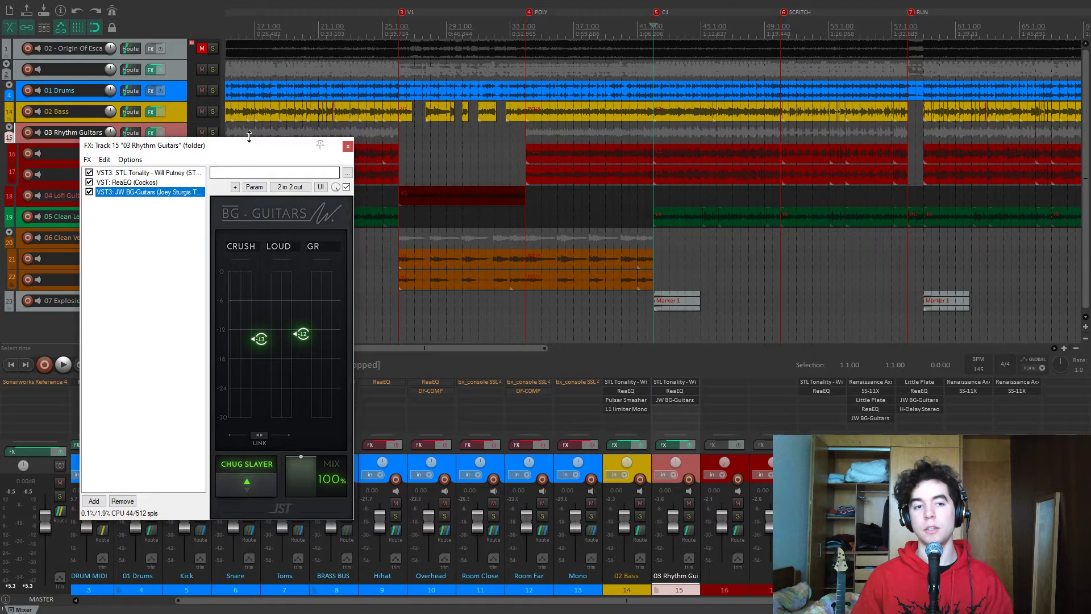
left_click_drag(246, 148, 249, 134)
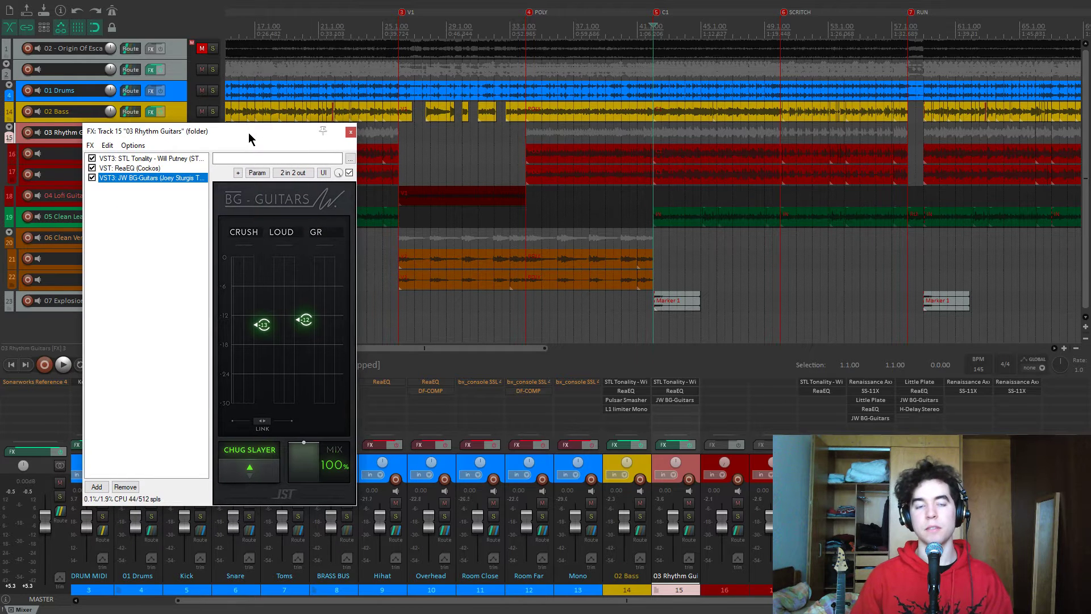
key("space")
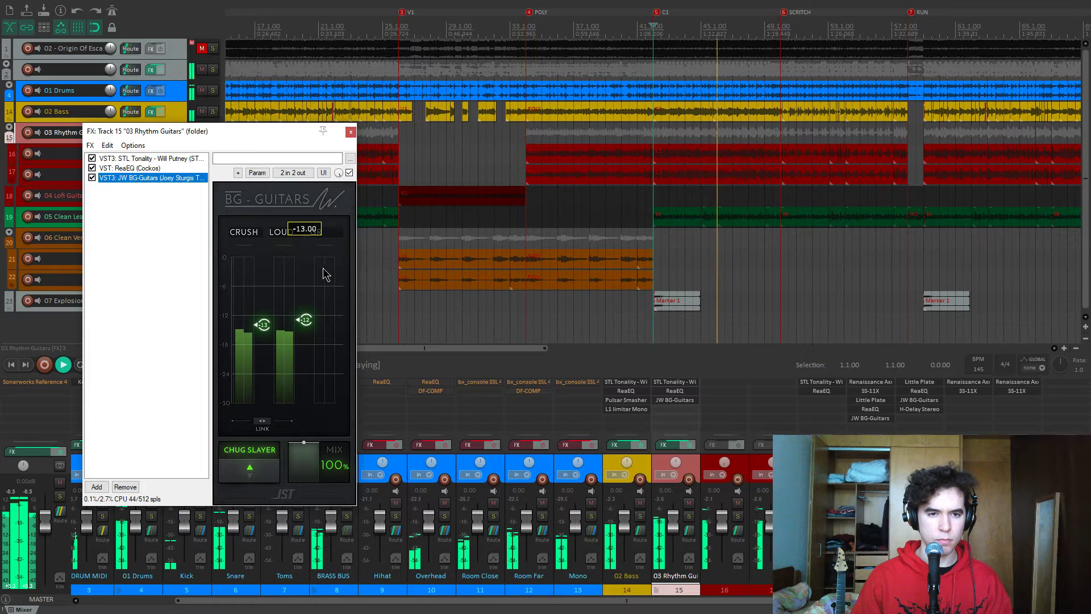
key("space")
Play the song from the IN marker and solo 03 Rhythm Guitars
left_click(685, 268)
scroll(684, 268, "down", 3)
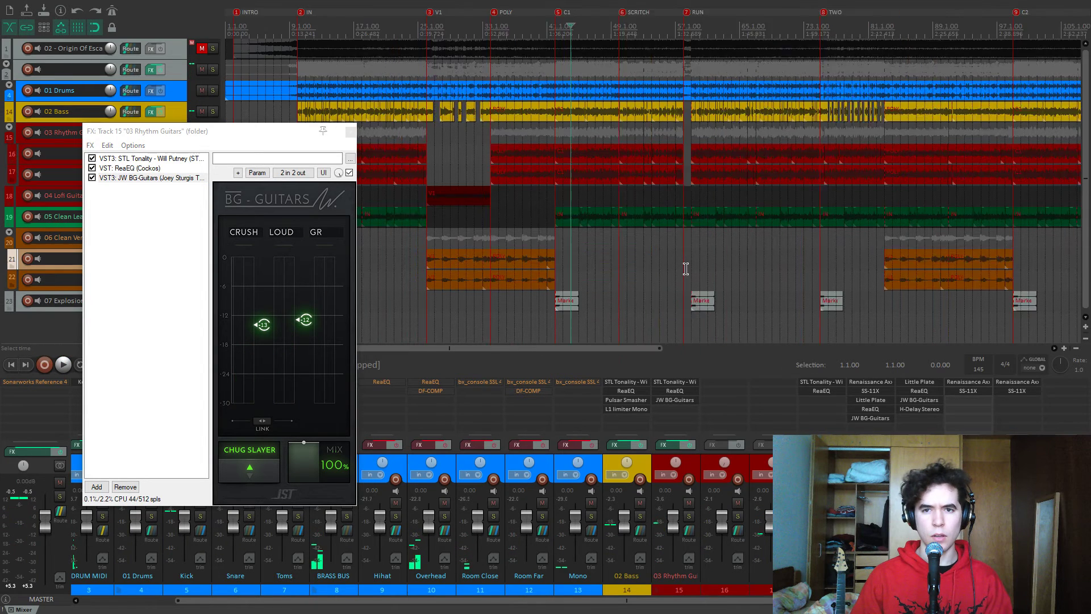
key("2")
key("space")
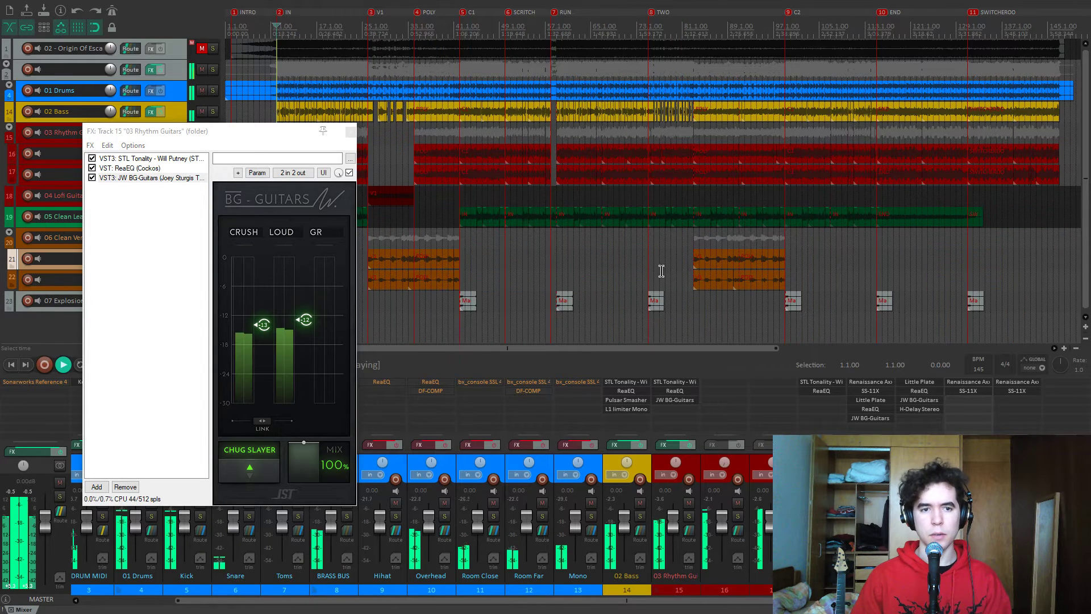
left_click(689, 516)
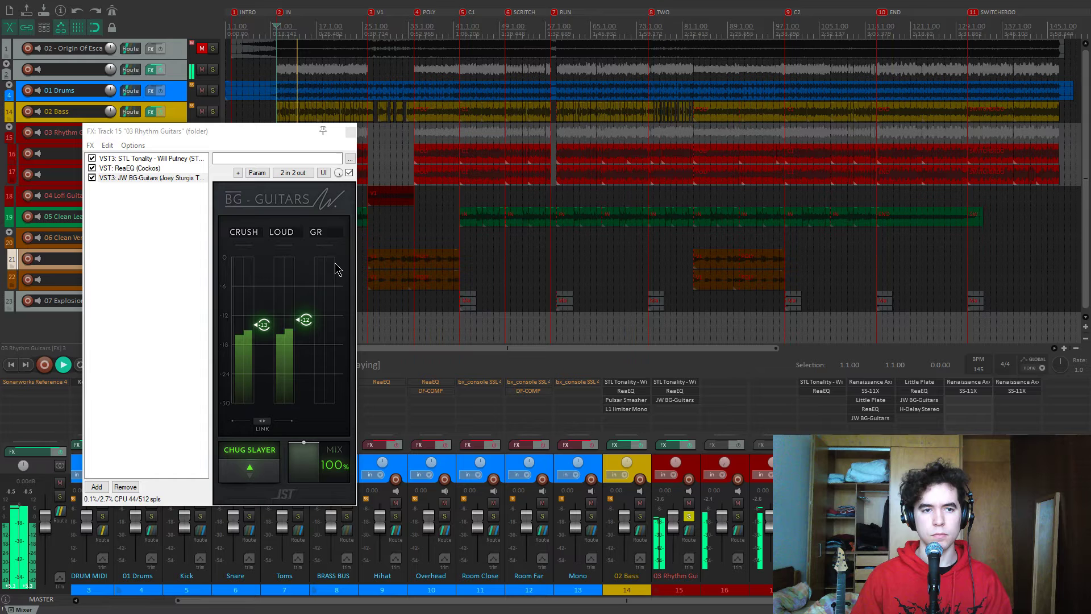
Play the soloed rhythm guitars at the V1, POLY, SCRITCH, RUN and TWO markers, checking JW BG-Guitars' gain reduction, and stop playback
key("3")
key("4")
key("6")
key("7")
key("8")
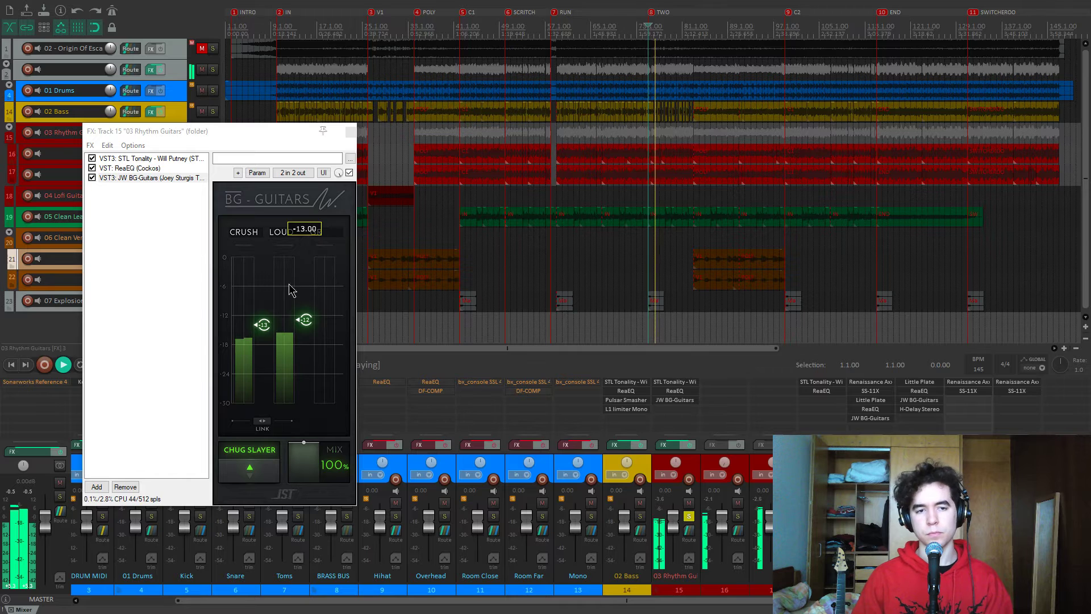
key("space")
mouse_move(278, 331)
Close the rhythm guitars' FX chain, review their ReaEQ in its own window, and unsolo the track
left_click(149, 178)
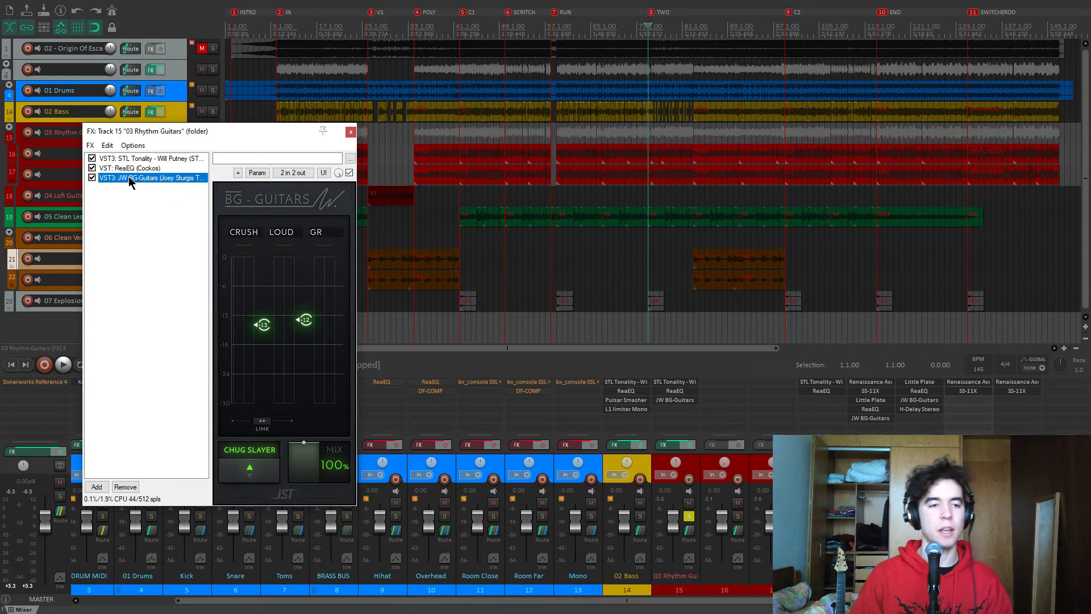
left_click(351, 132)
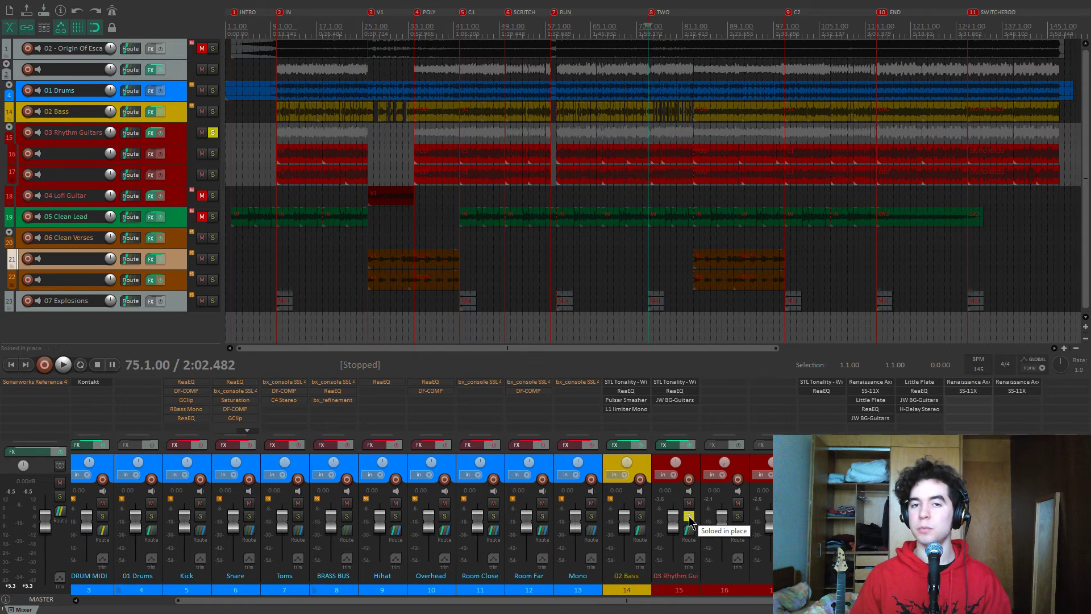
left_click(674, 391)
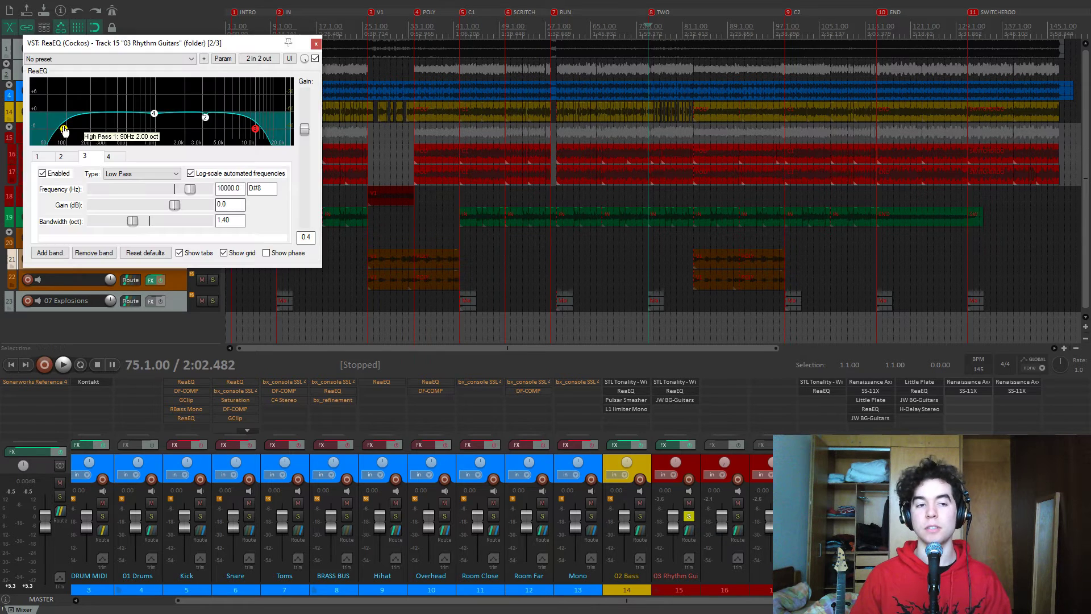
left_click(315, 44)
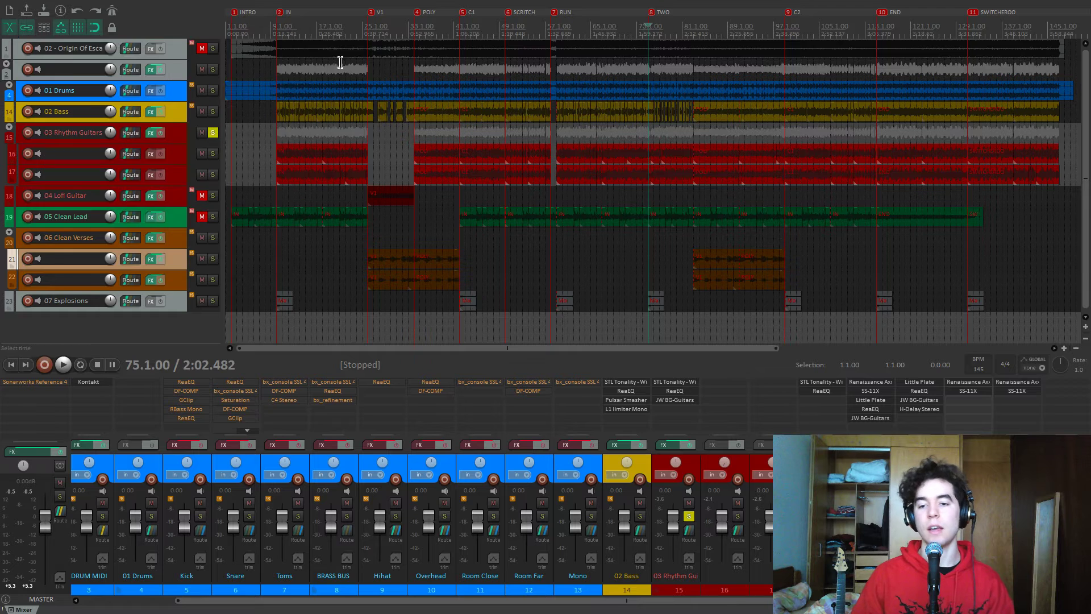
left_click(689, 516)
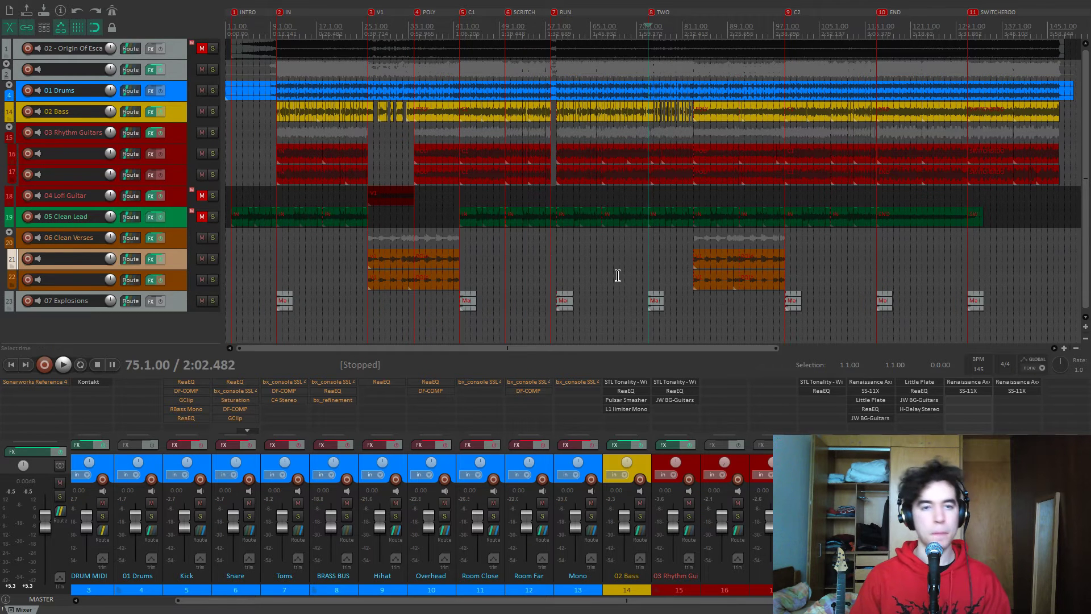
Unmute 04 Lofi Guitar, play from the V1 marker and solo the track
left_click(618, 276)
key("3")
left_click(202, 196)
key("space")
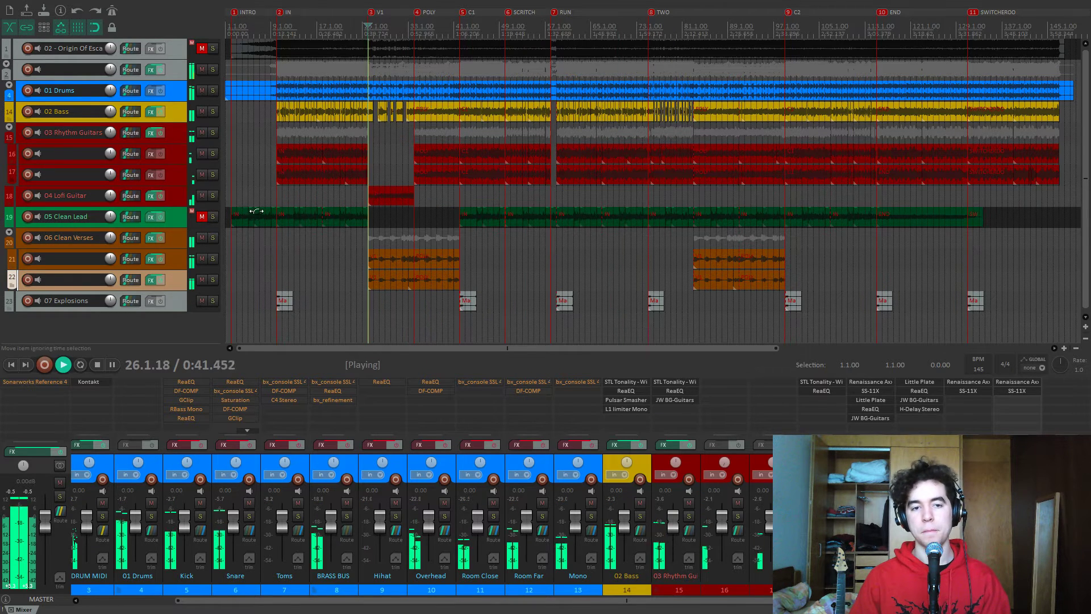
scroll(218, 199, "up", 1)
left_click(213, 196)
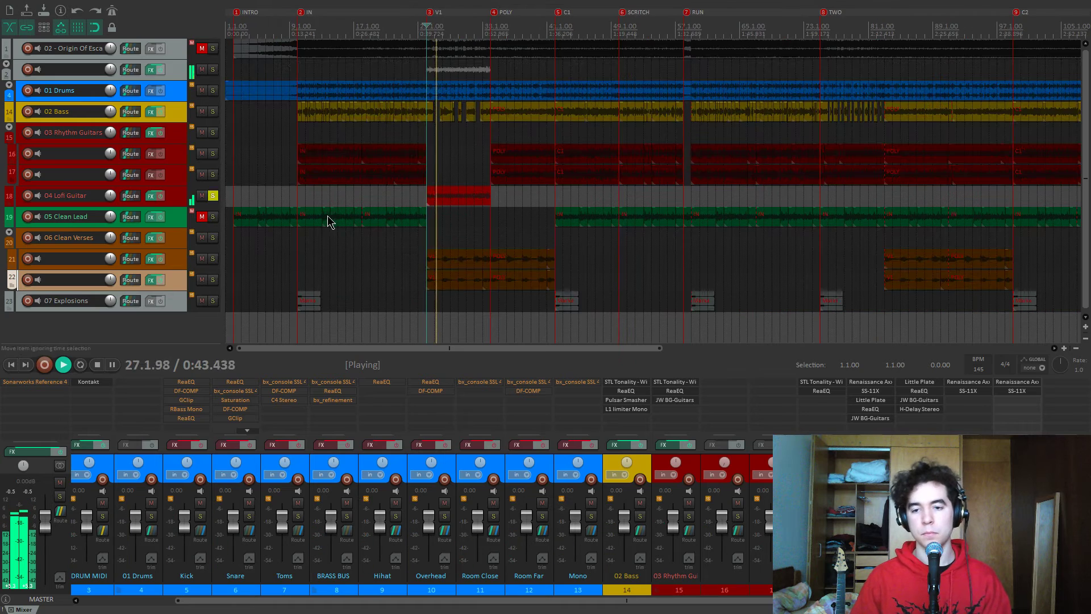
Show STL Tonality and ReaEQ of 04 Lofi Guitar in separate windows side by side
left_click(823, 382)
left_click(828, 392)
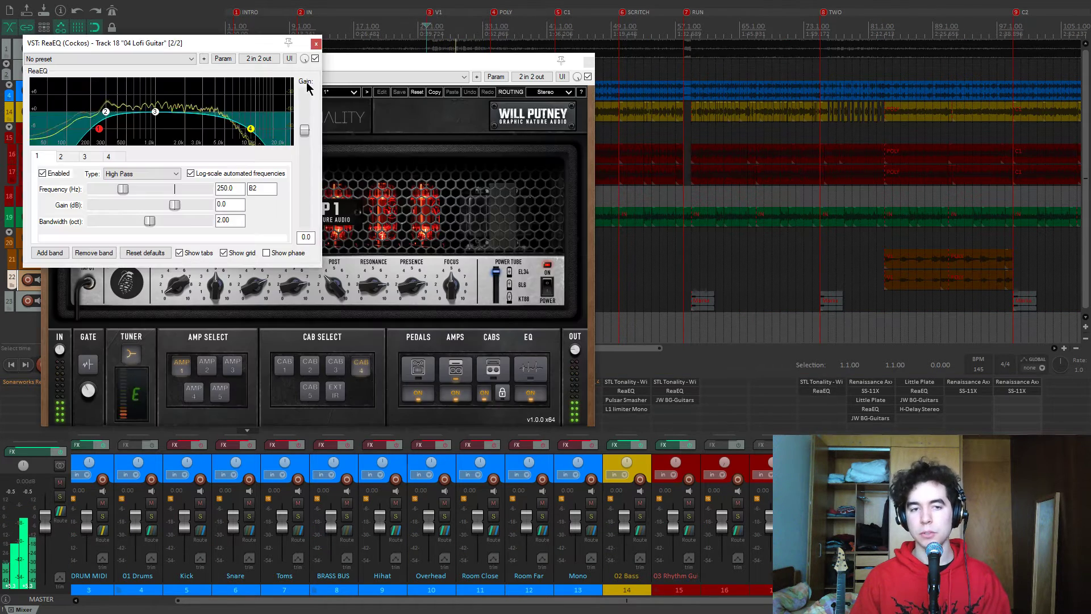
left_click_drag(218, 47, 877, 111)
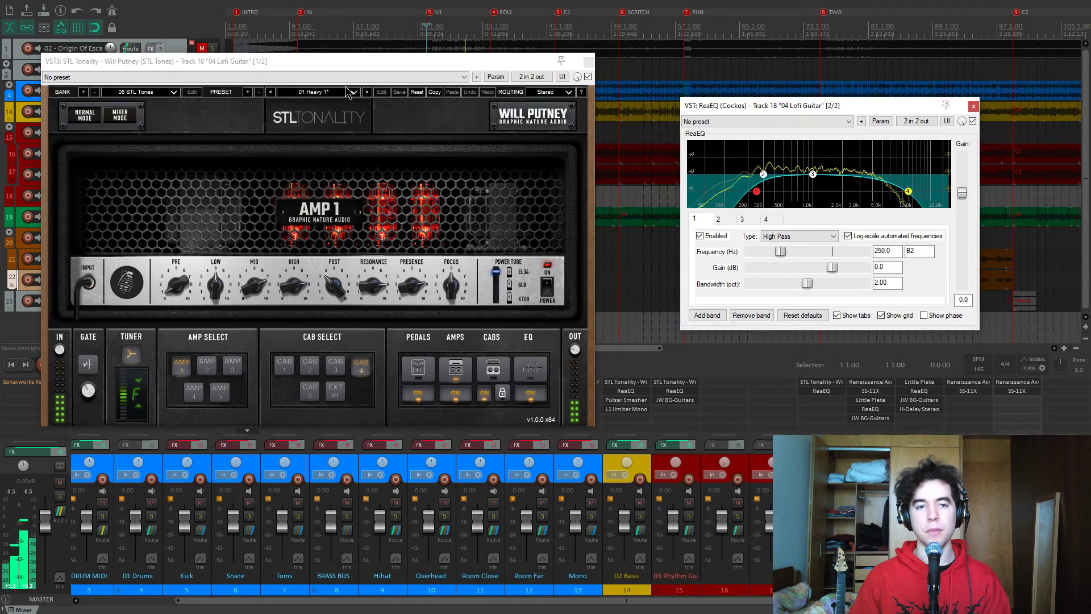
left_click_drag(289, 61, 309, 46)
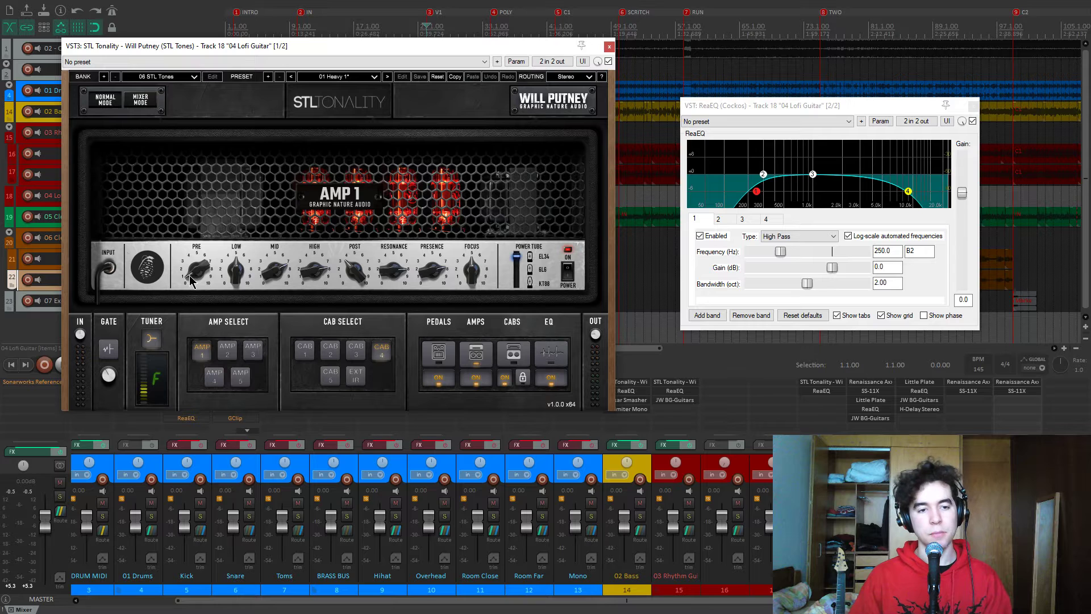
Review the lofi guitar's amp and parametric EQ settings in STL Tonality, play the track, and close the plugin
key("space")
mouse_move(189, 276)
left_mouse_down()
mouse_move(192, 294)
mouse_move(191, 262)
left_mouse_up()
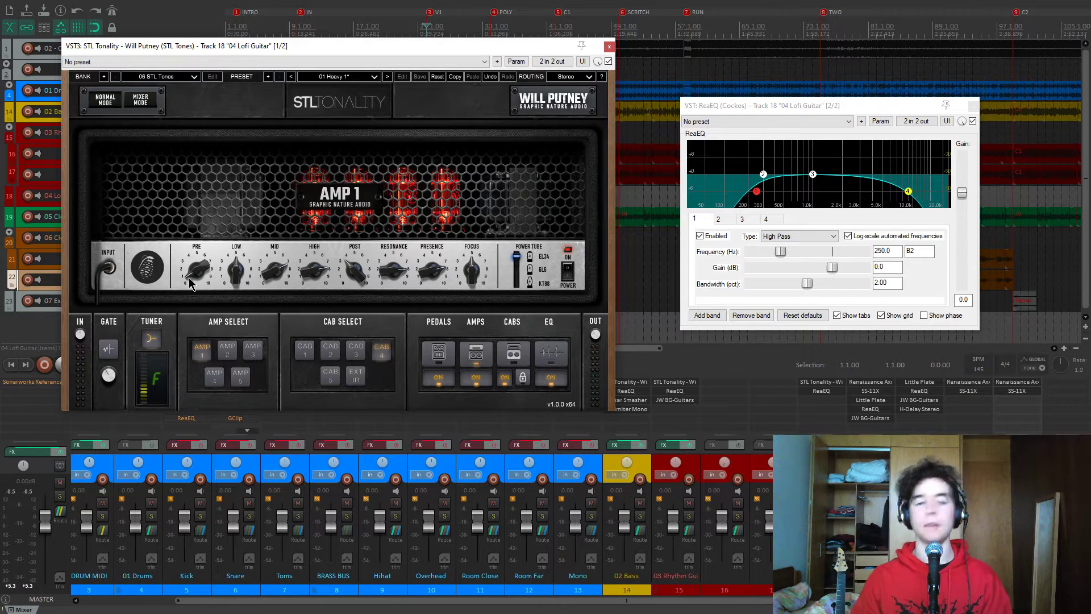
left_click(555, 361)
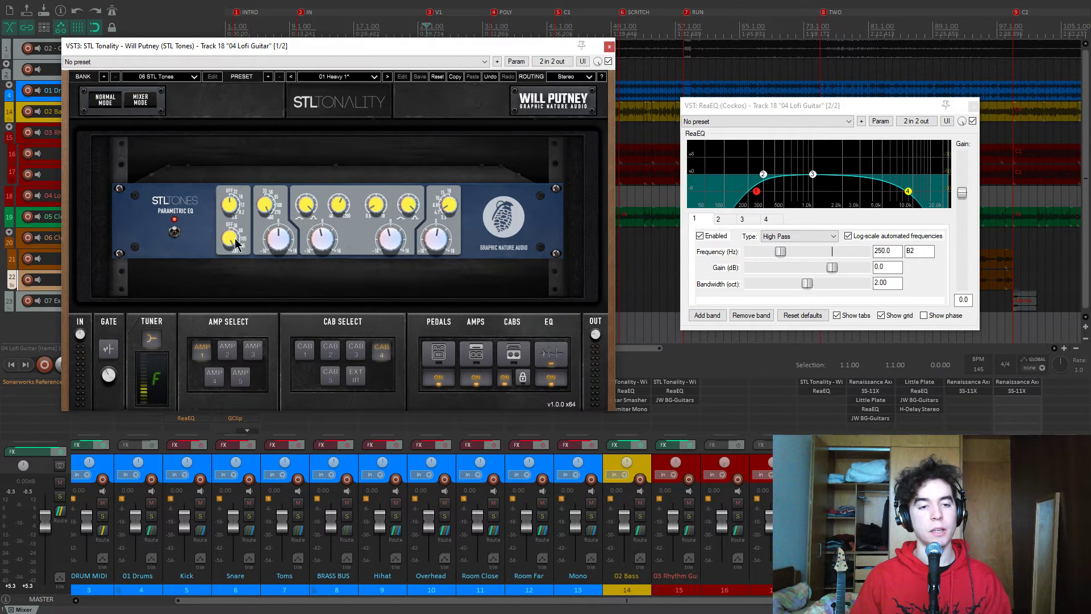
key("space")
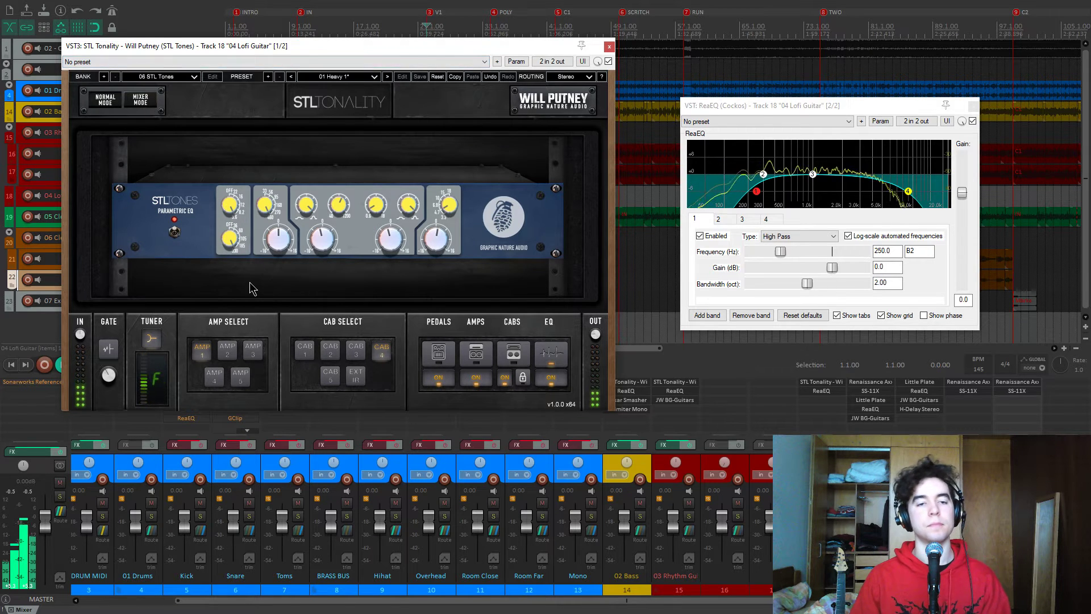
key("space")
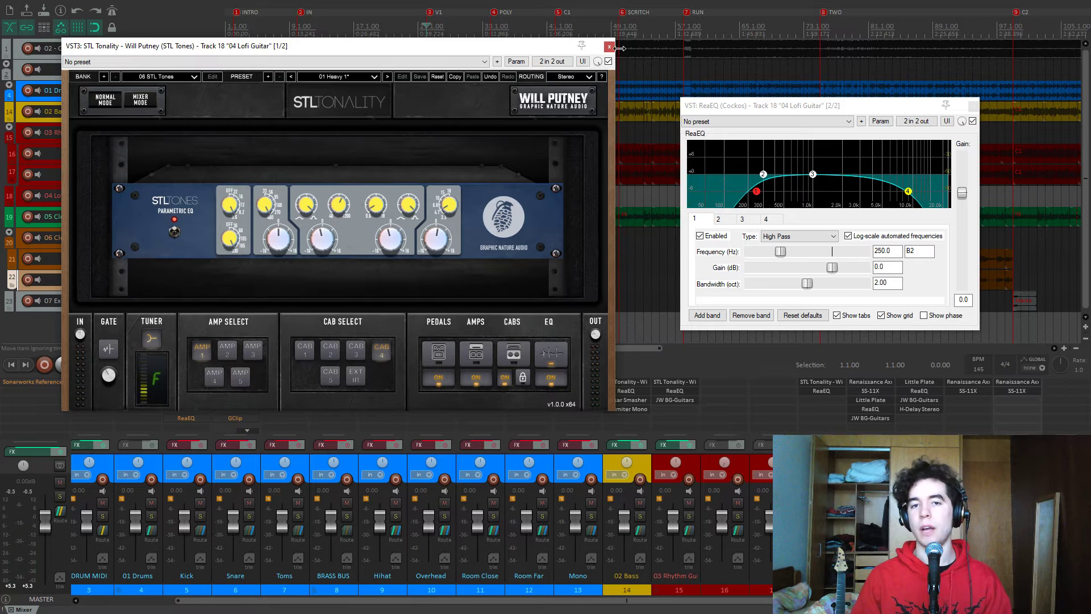
left_click(610, 48)
Play the lofi guitar while switching ReaEQ's 250 Hz high-pass and 9000 Hz low-pass bands off and on to compare
left_click_drag(756, 102, 751, 102)
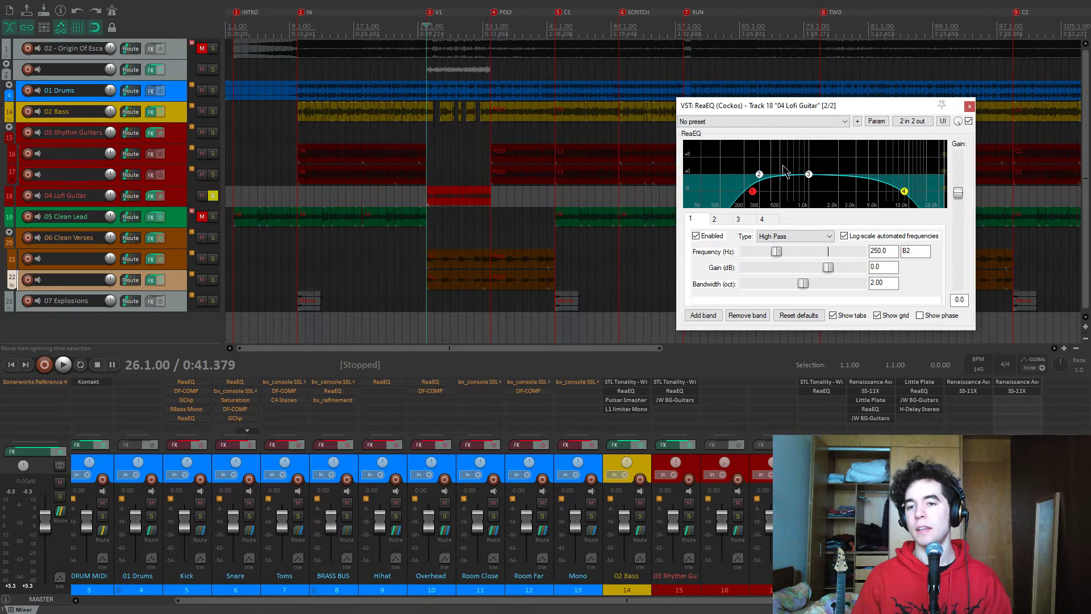
left_click(904, 193)
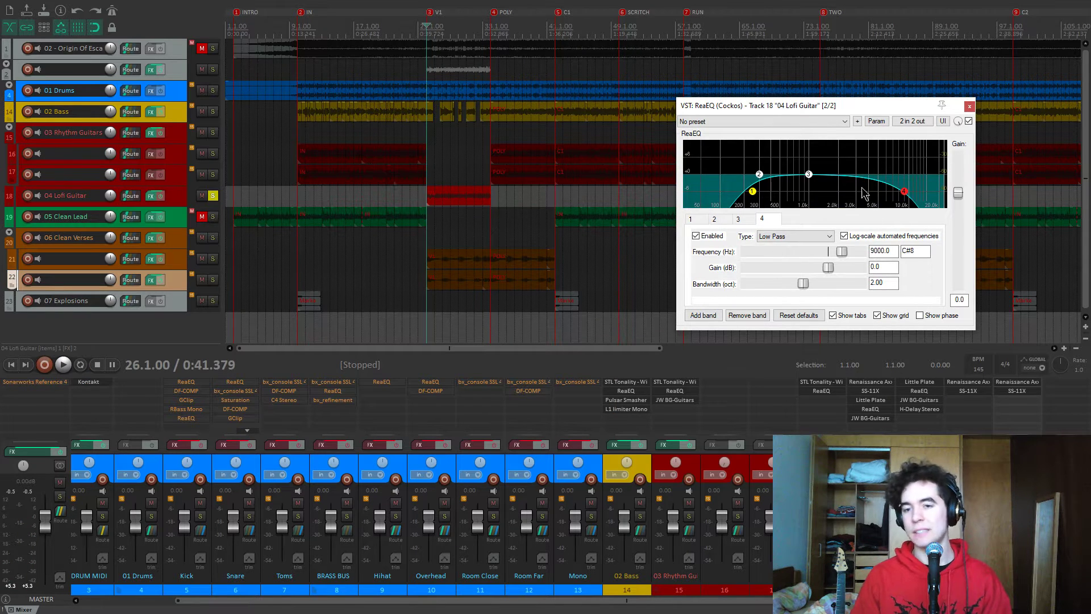
left_click(753, 193)
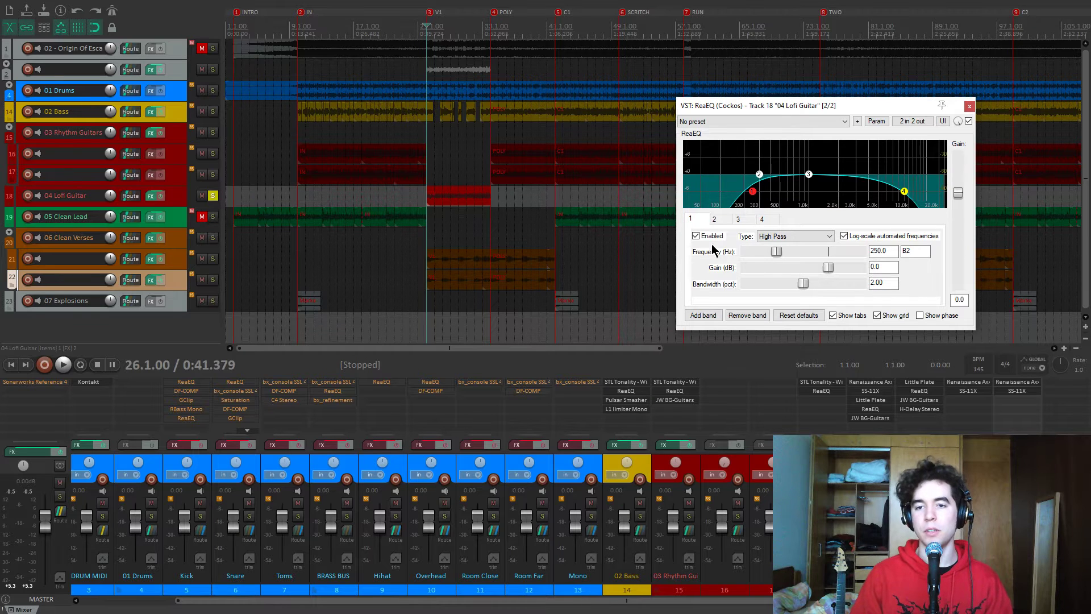
key("space")
left_click(697, 236)
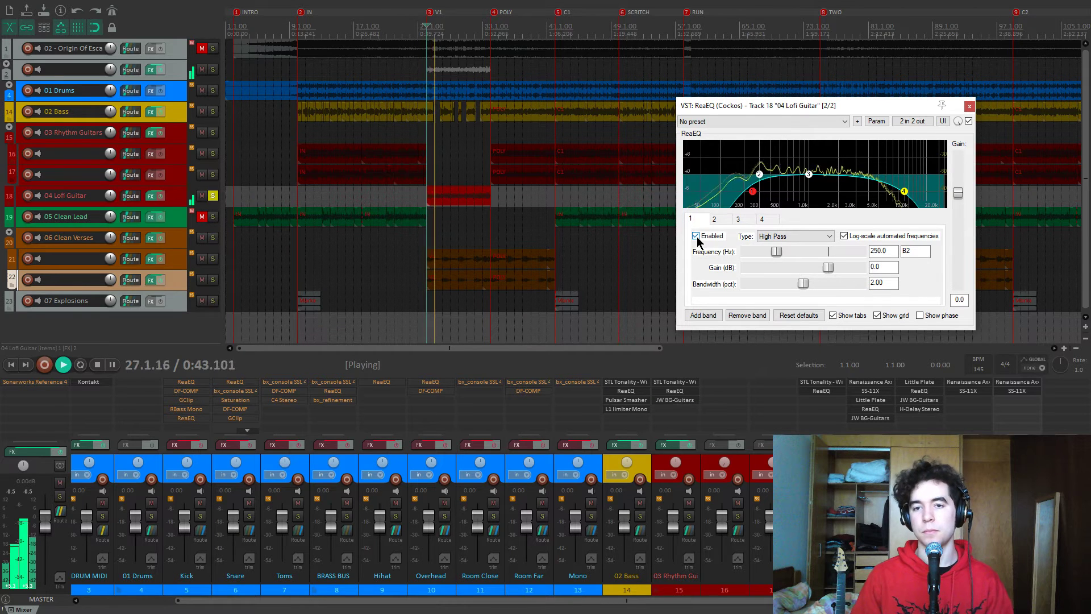
left_click(697, 237)
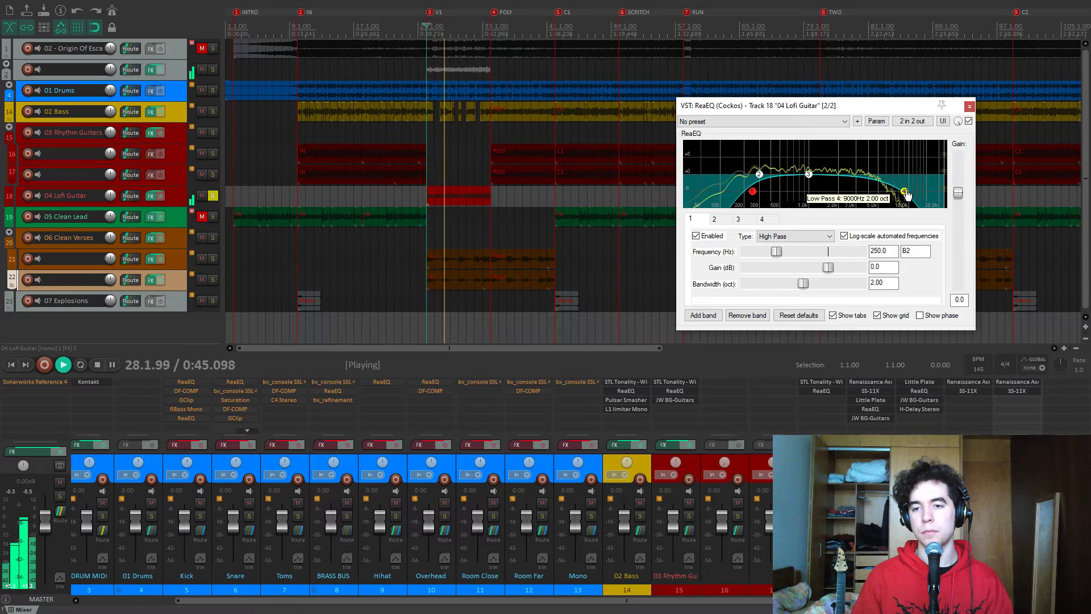
key("ctrl+shift+Tab")
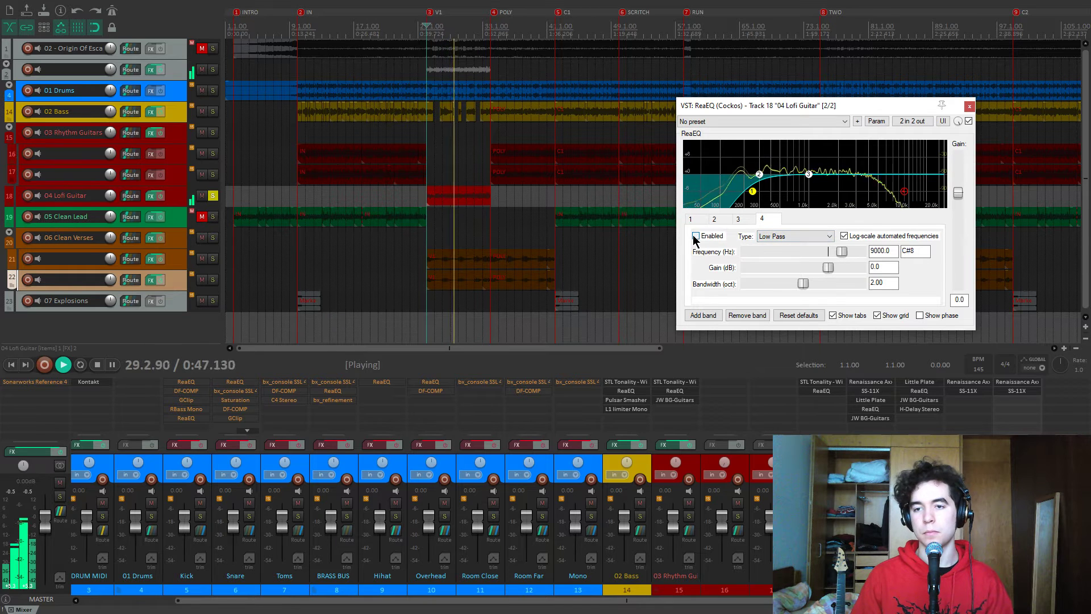
left_click(696, 236)
key("space")
Try narrowing ReaEQ with a lower low-pass and a 712.2 Hz high-pass, audition it in the full mix, and restore the bands
left_click_drag(843, 253, 794, 254)
left_click(753, 192)
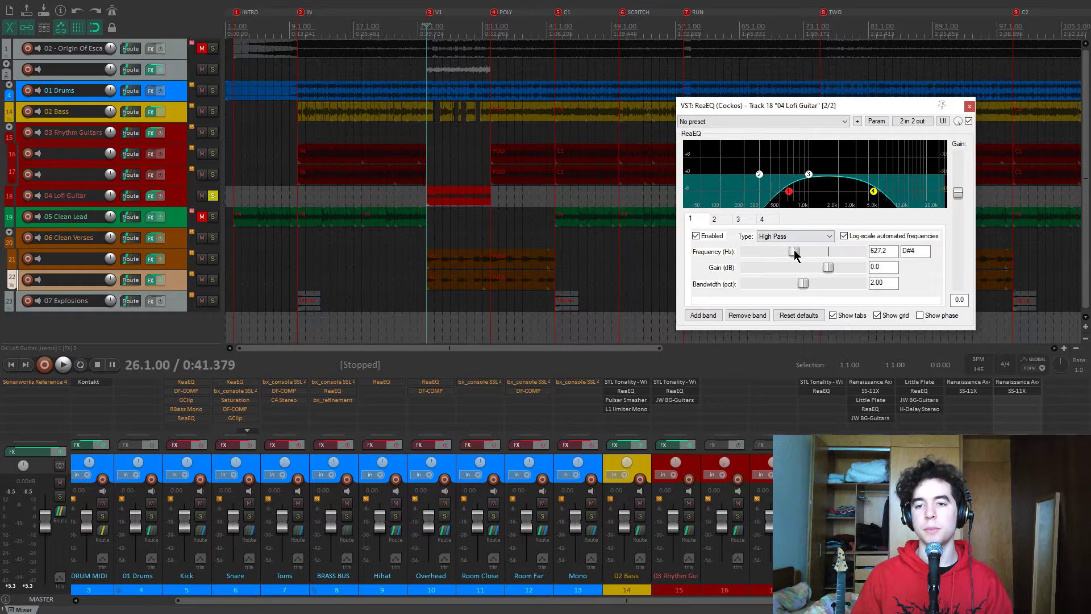
key("space")
left_click(212, 195)
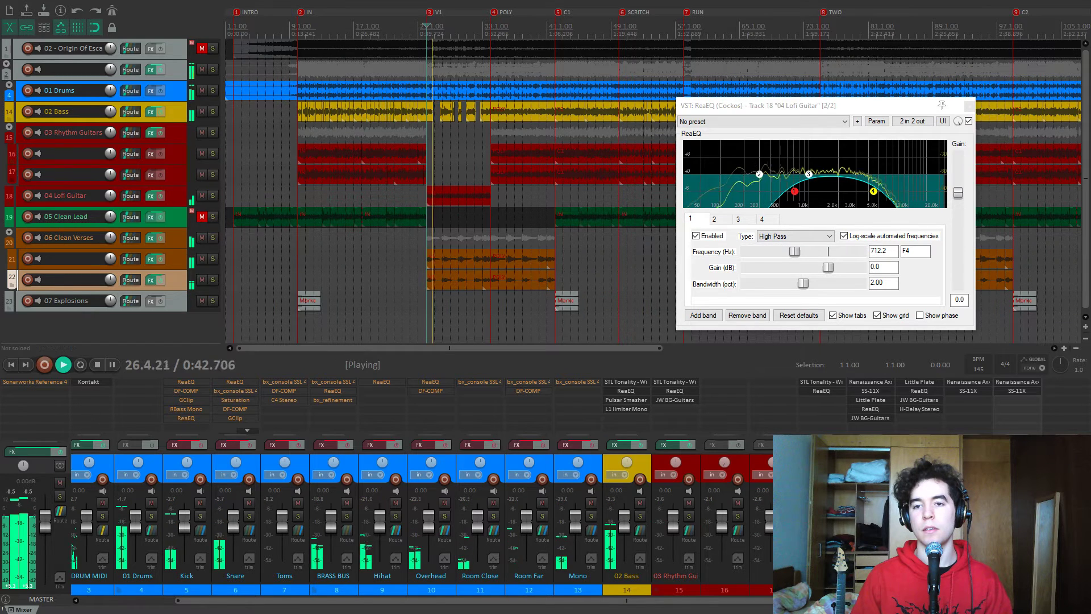
left_click(213, 195)
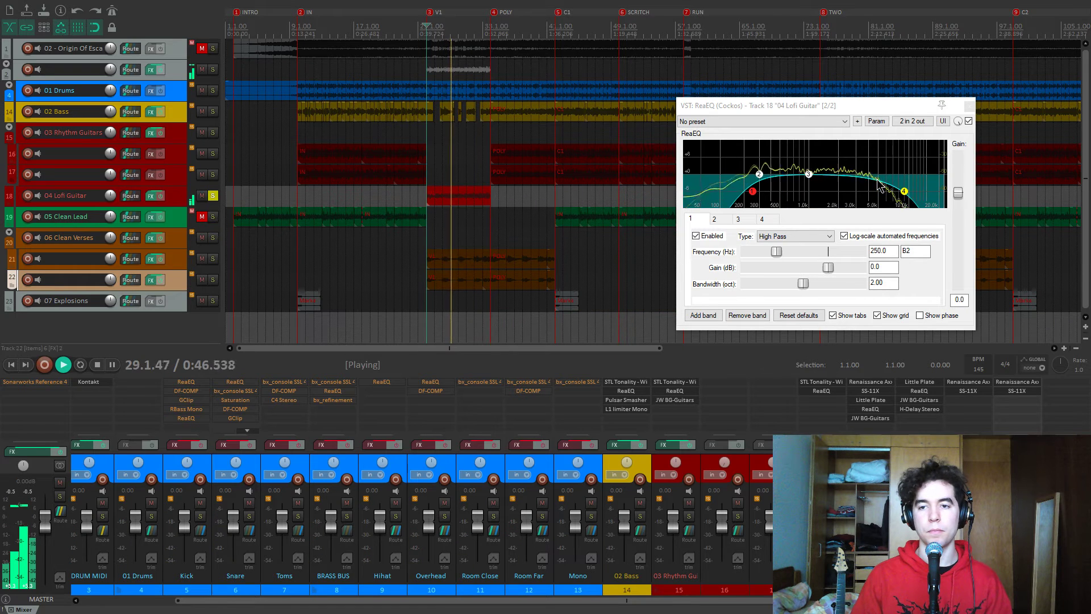
key("space")
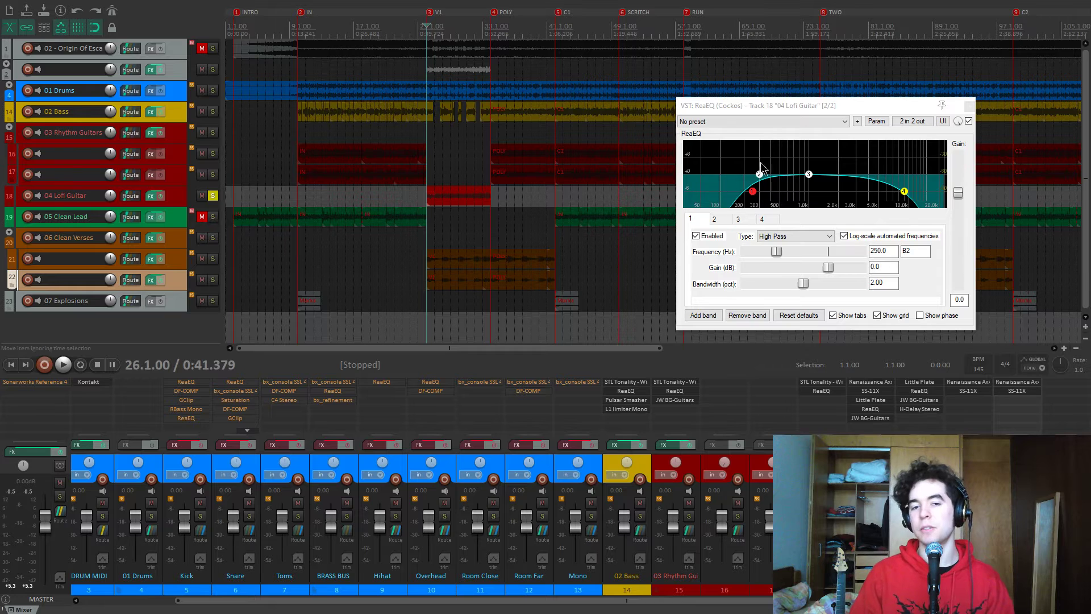
Close ReaEQ, unsolo the lofi guitar, unmute 05 Clean Lead, and play it soloed from the IN marker
left_click(970, 107)
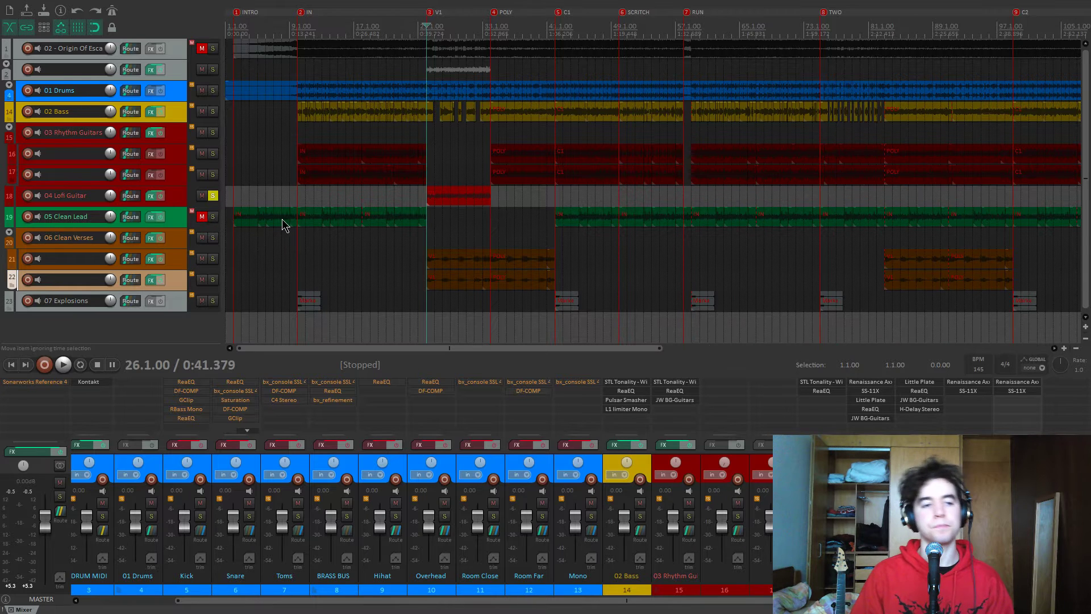
left_click(213, 195)
left_click(202, 217)
key("2")
key("space")
left_click(213, 216)
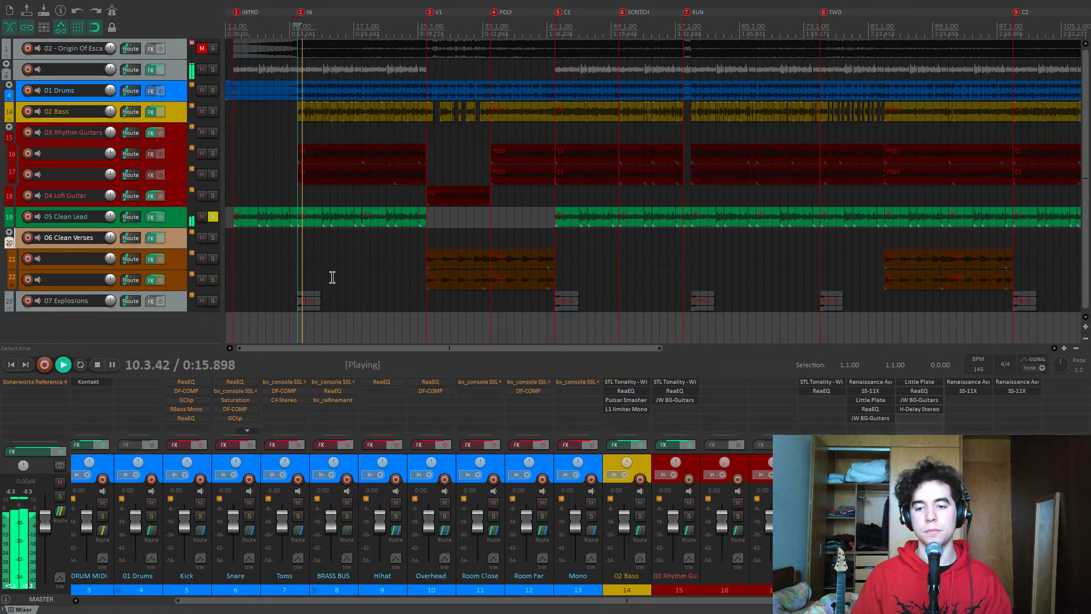
Play 05 Clean Lead with its effects bypassed, leave only Renaissance Axx active in the chain, and show its window mid-screen
left_click(161, 216)
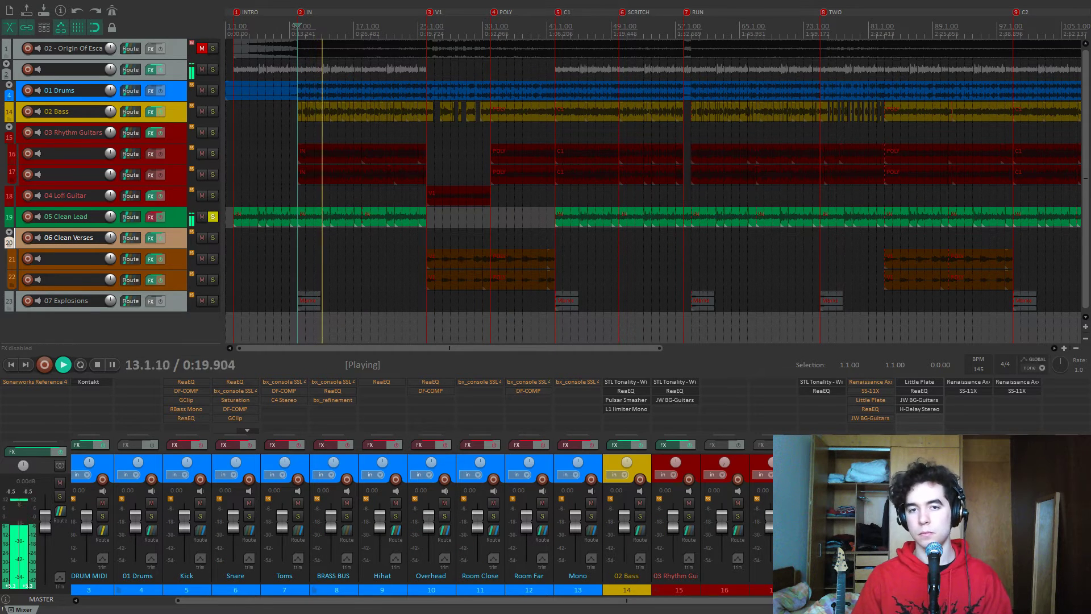
key("space")
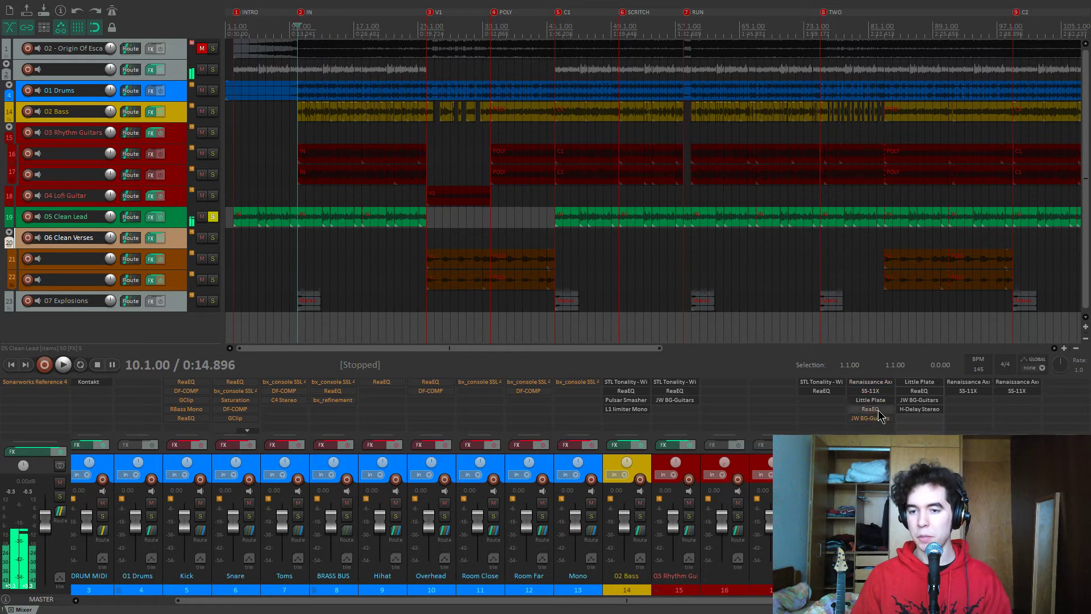
left_click(871, 382)
left_click_drag(170, 48, 565, 221)
Play 05 Clean Lead from the IN marker and examine the attenuation in Renaissance Axx
scroll(778, 196, "down", 2)
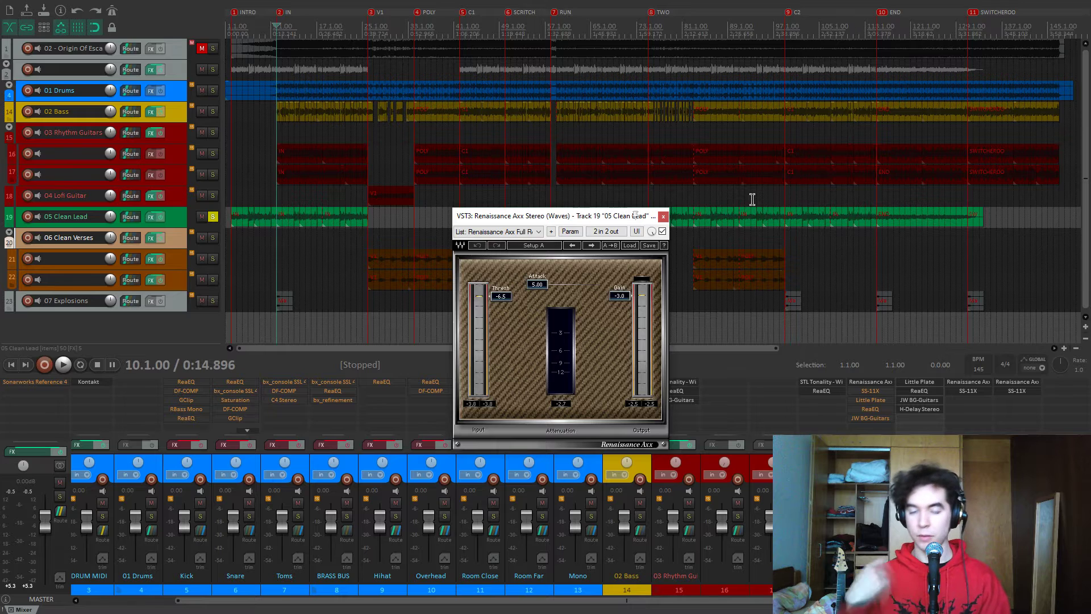
scroll(753, 196, "up", 6)
left_click_drag(593, 217, 544, 249)
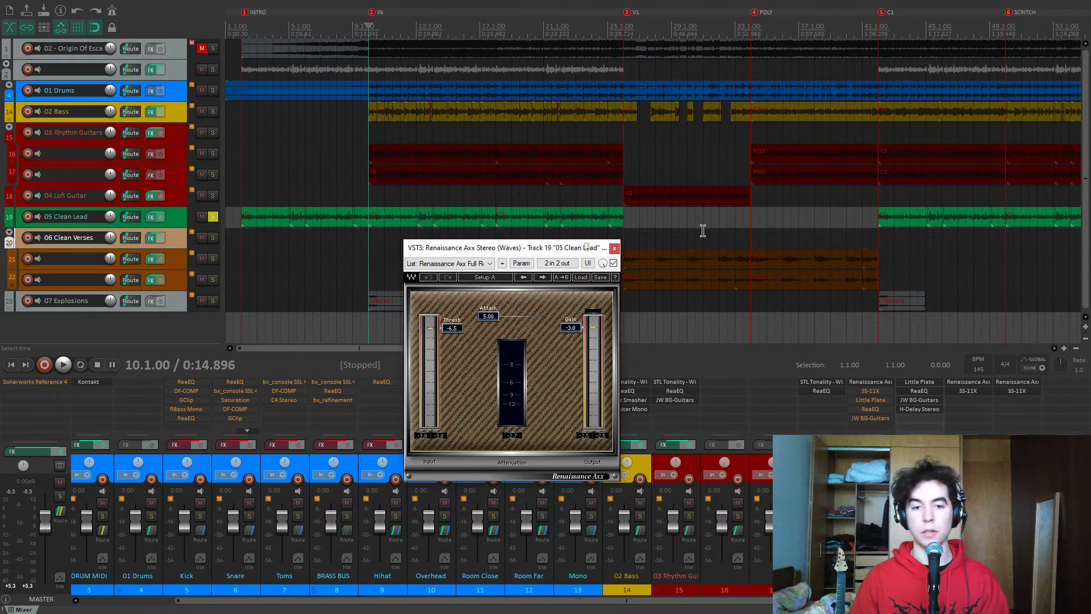
key("space")
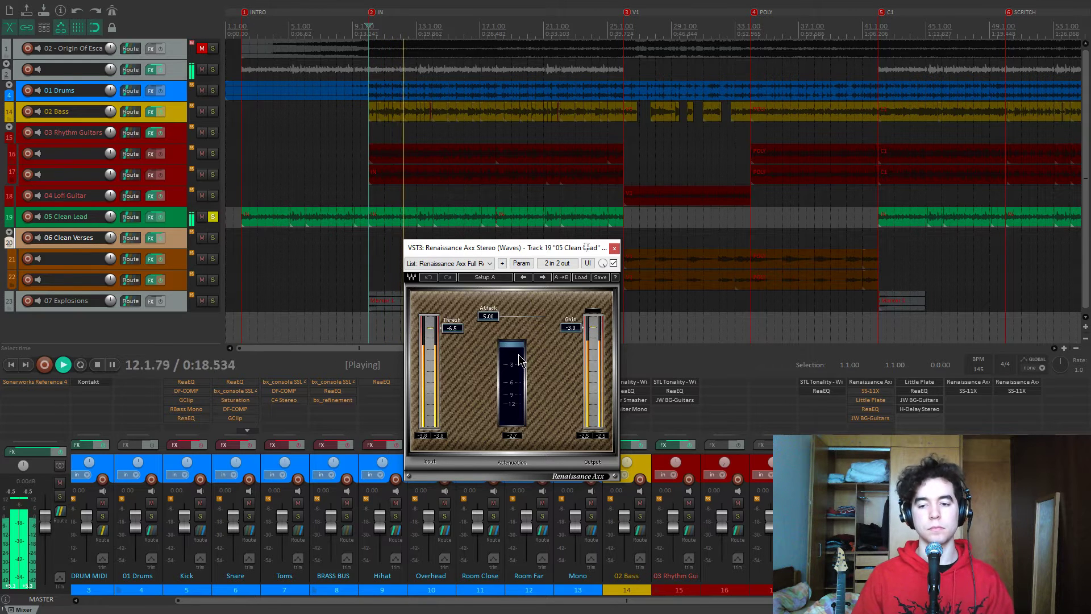
key("space")
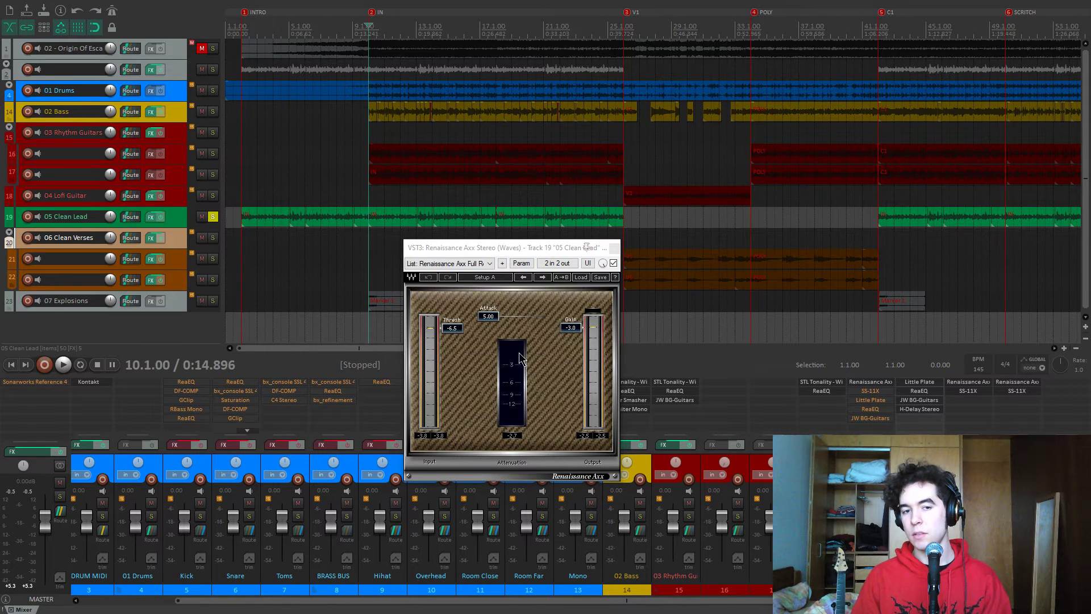
Reactivate SS-11X on 05 Clean Lead during playback and review its preamp knobs and cabinet IR
key("space")
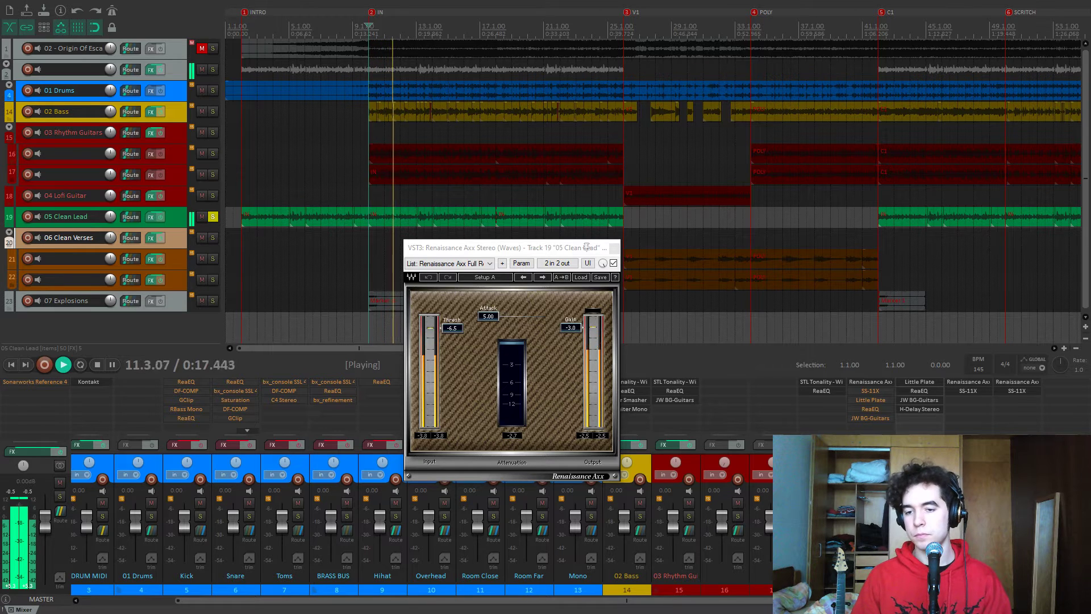
left_click(873, 391)
left_click_drag(591, 143, 624, 135)
key("space")
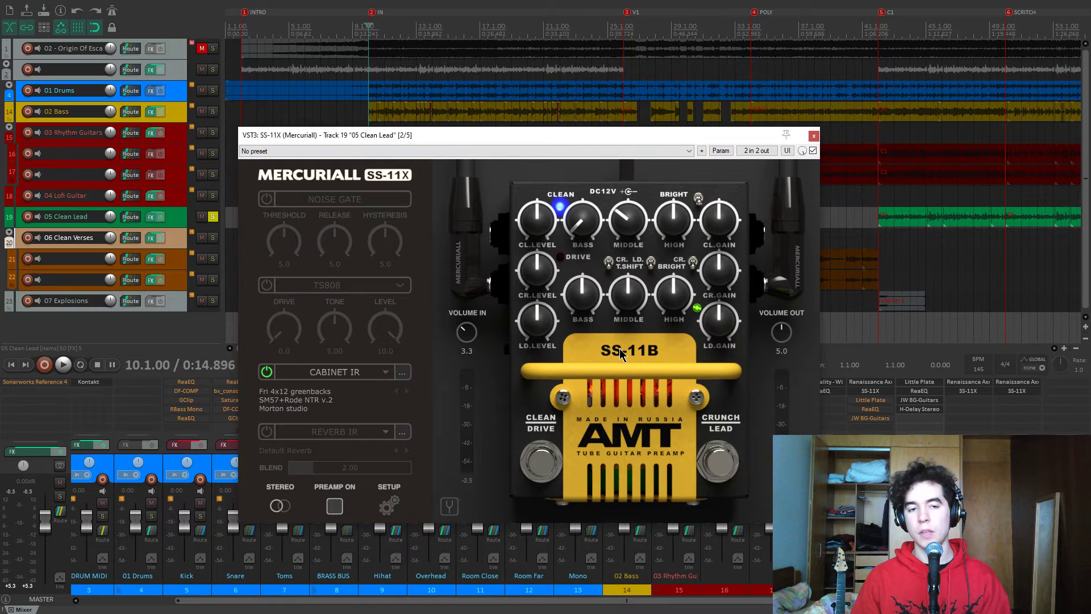
left_click_drag(457, 137, 465, 133)
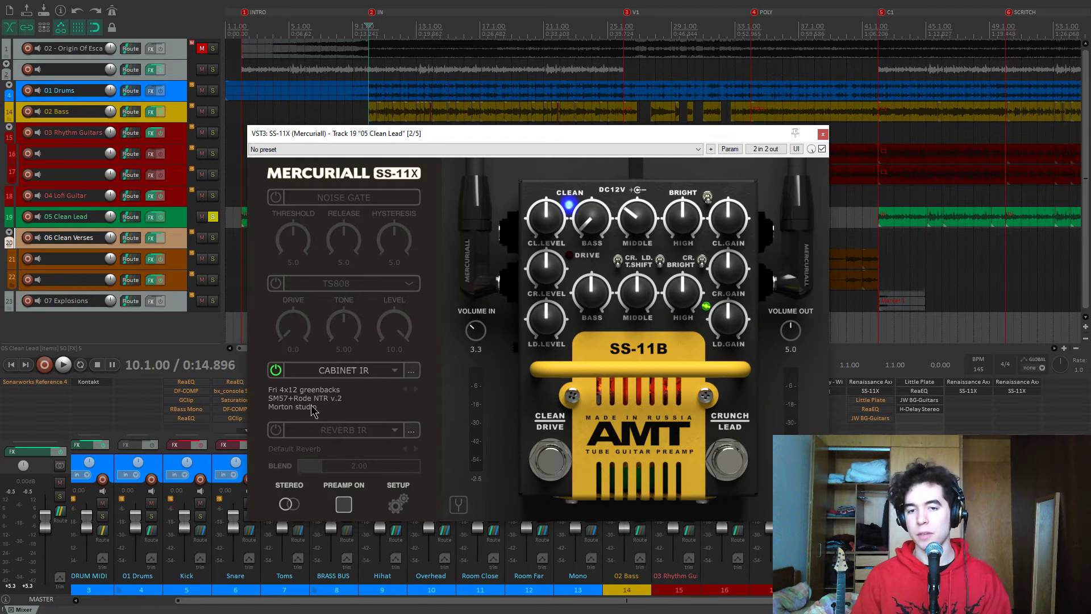
left_click_drag(578, 133, 581, 135)
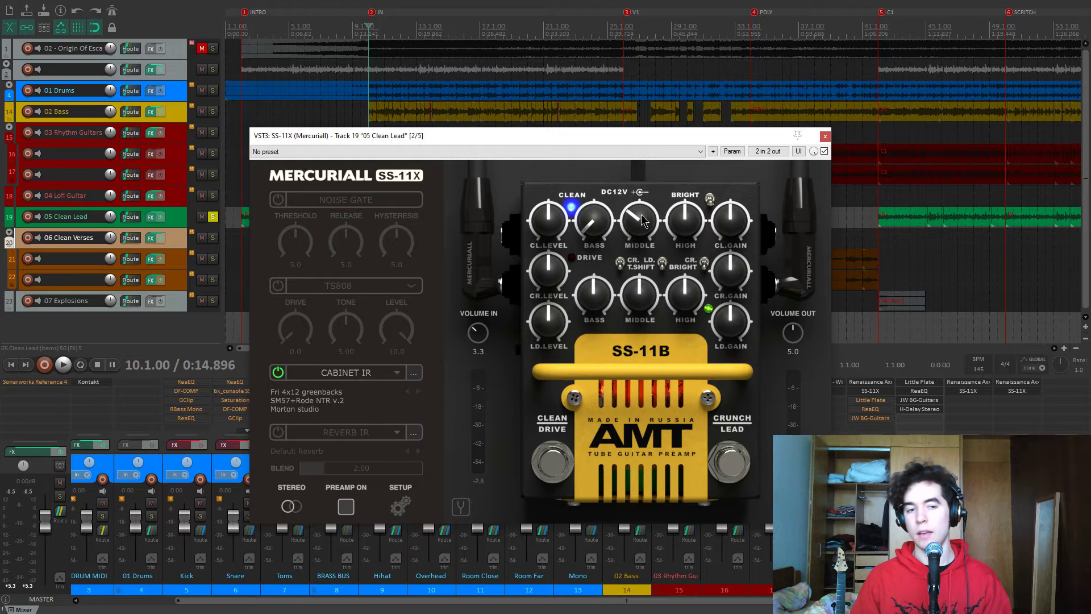
Reactivate Little Plate on 05 Clean Lead during playback, show it in place of SS-11X, and review its reverb settings
key("space")
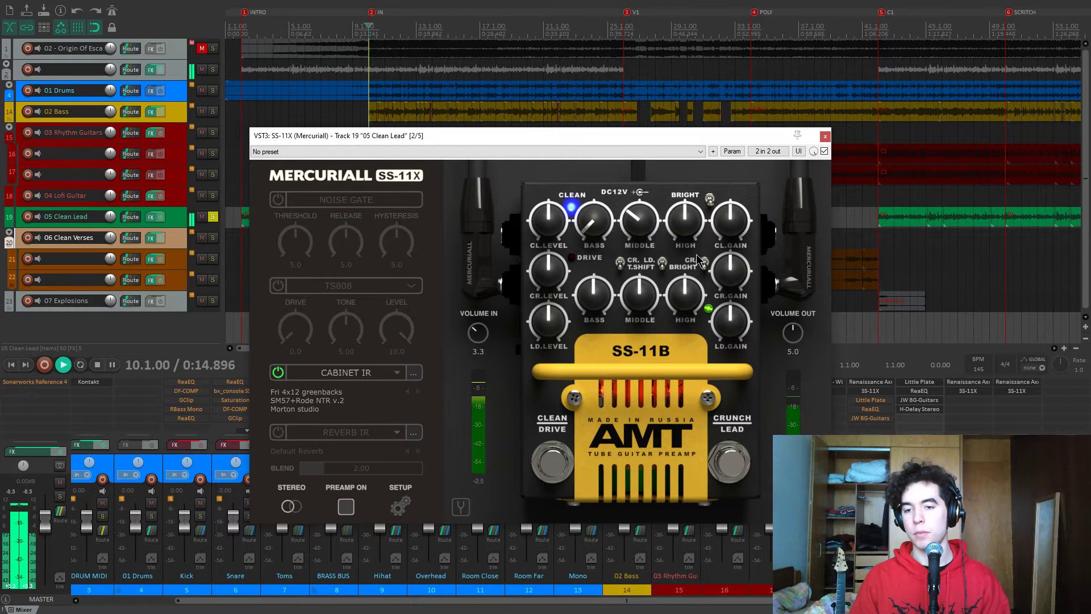
left_click(883, 407)
left_click_drag(419, 103, 628, 252)
left_click(825, 136)
mouse_move(484, 366)
key("space")
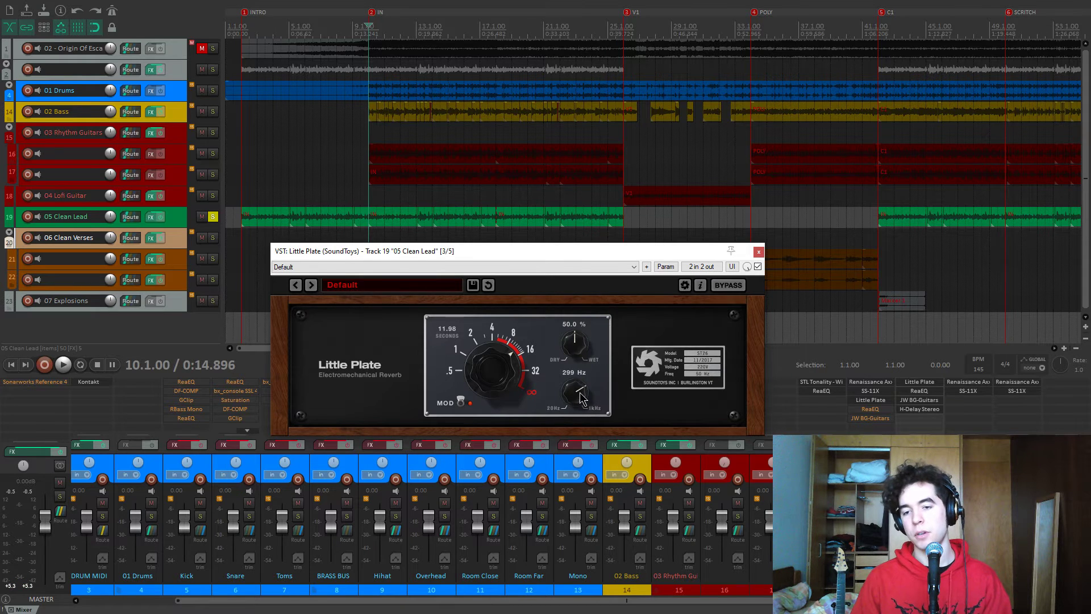
Play 05 Clean Lead with Little Plate bypassed and active to compare, close the plugin, and stop playback
key("space")
left_click(758, 267)
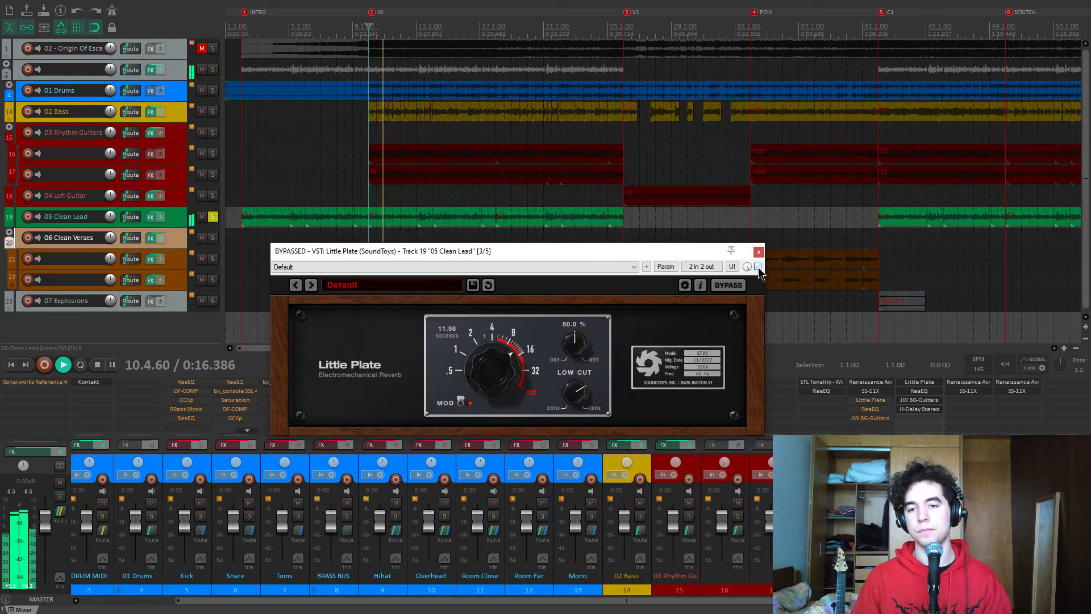
left_click(760, 266)
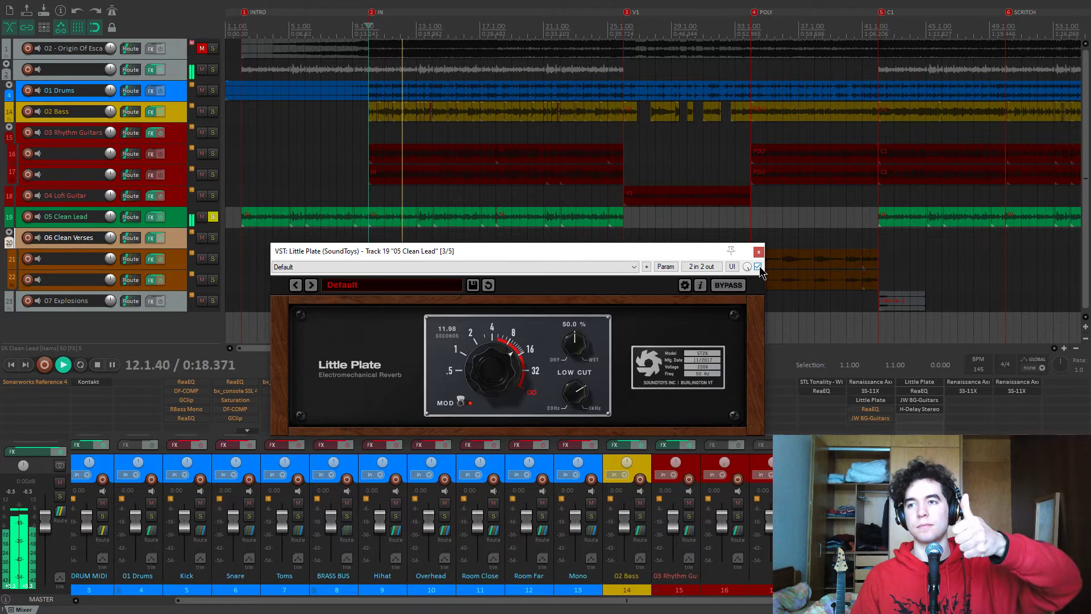
left_click(759, 251)
key("space")
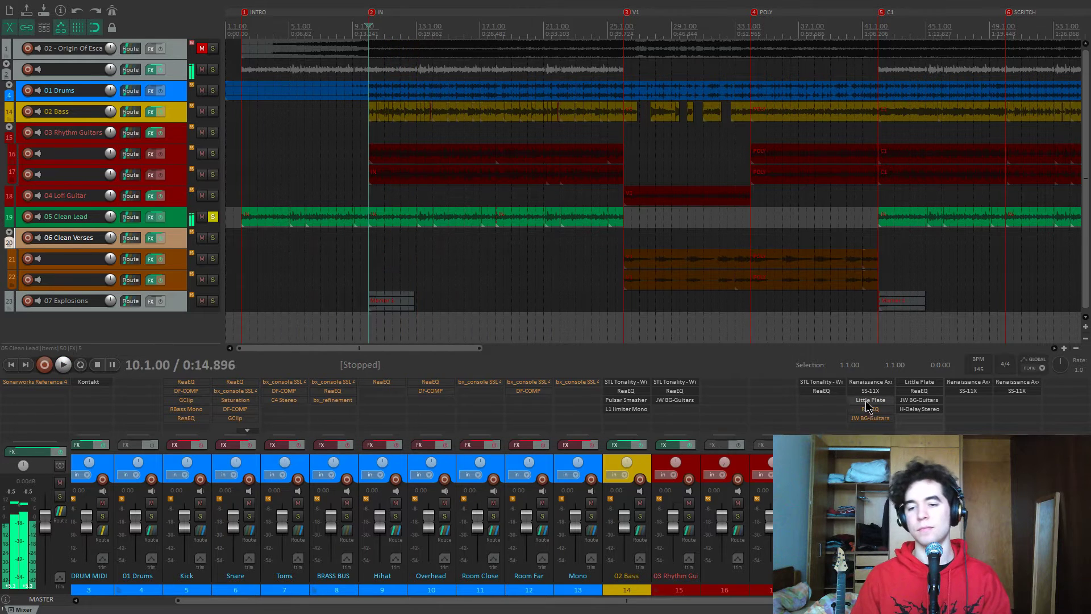
Reactivate ReaEQ on 05 Clean Lead, remove its 100 Hz low-shelf band, and show the settings of the 893.4 Hz band
left_click(871, 409)
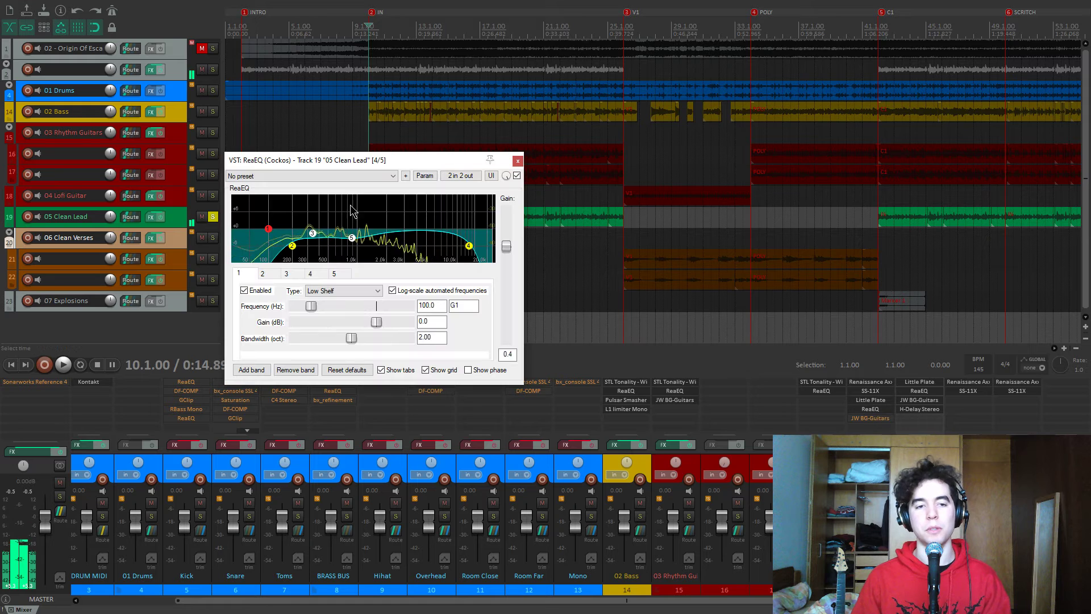
left_click_drag(417, 151, 551, 182)
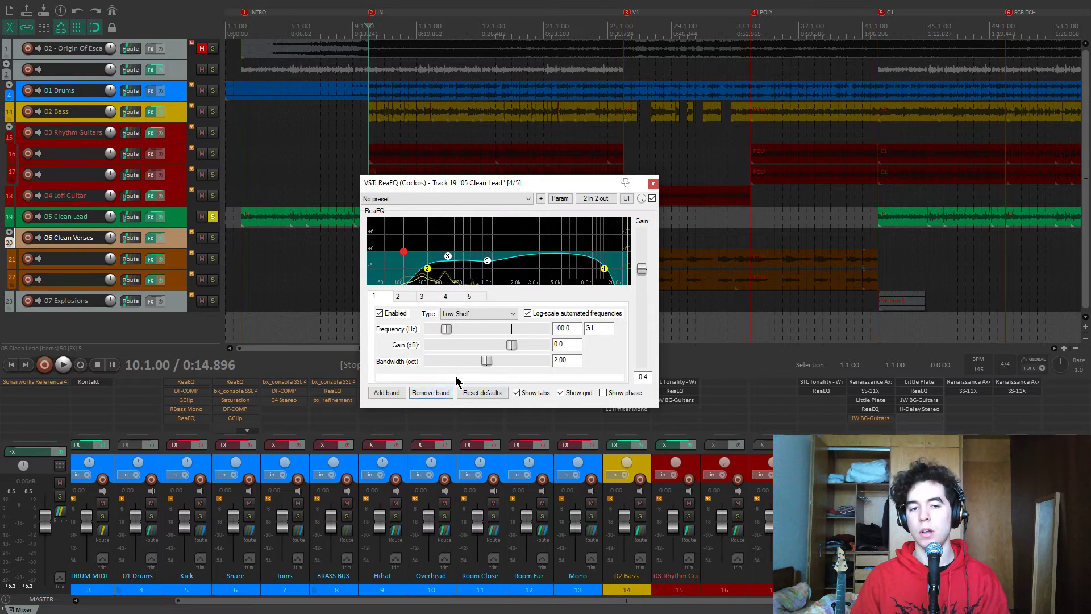
left_click(431, 393)
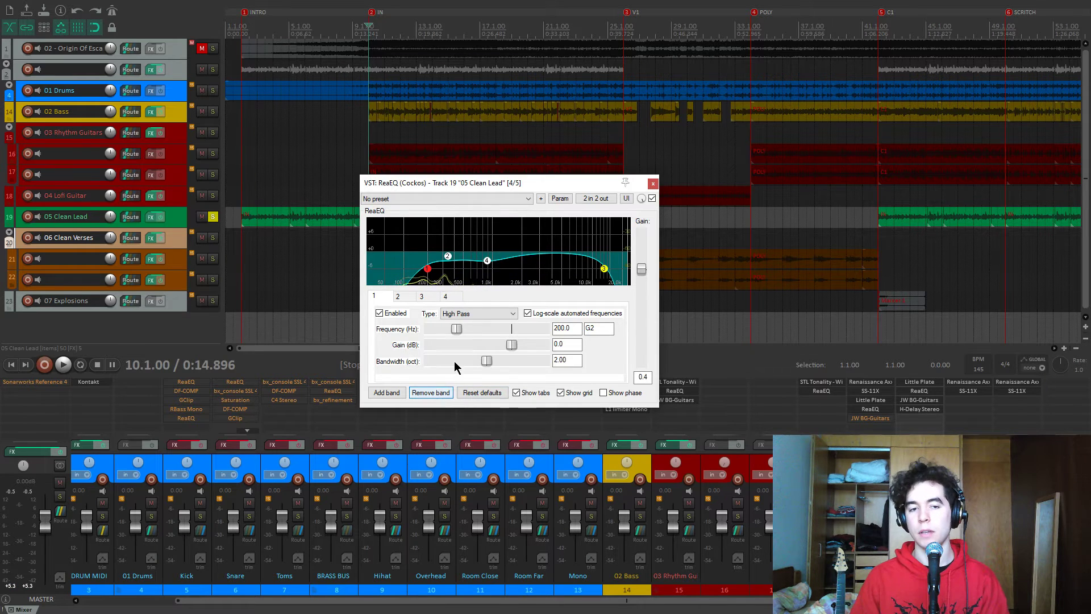
left_click(487, 261)
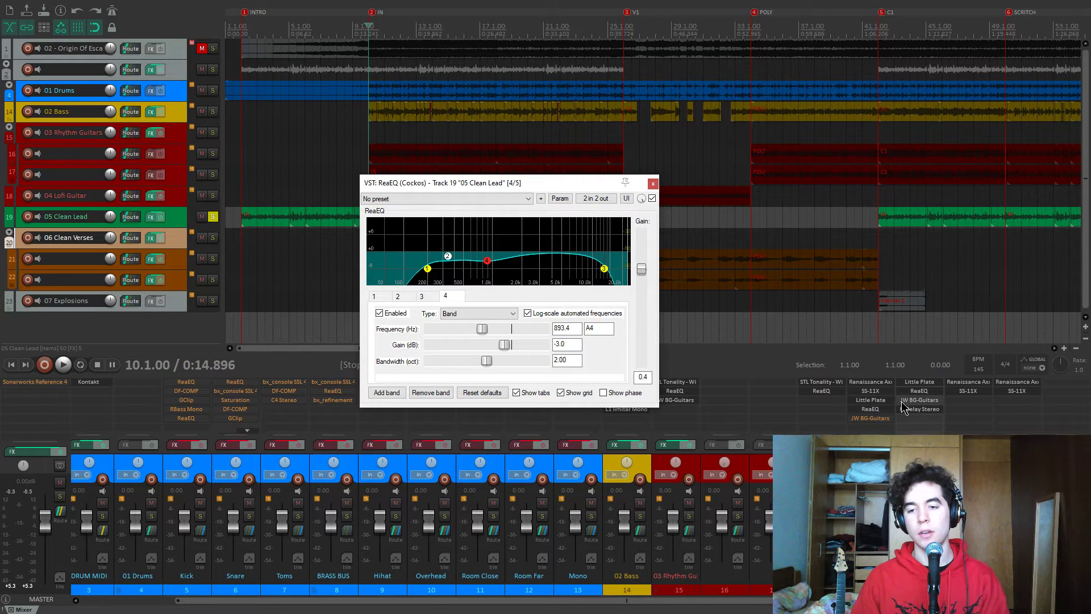
Check SS-11X on 05 Clean Lead, and play the track with ReaEQ bypassed and active to compare
left_click(870, 391)
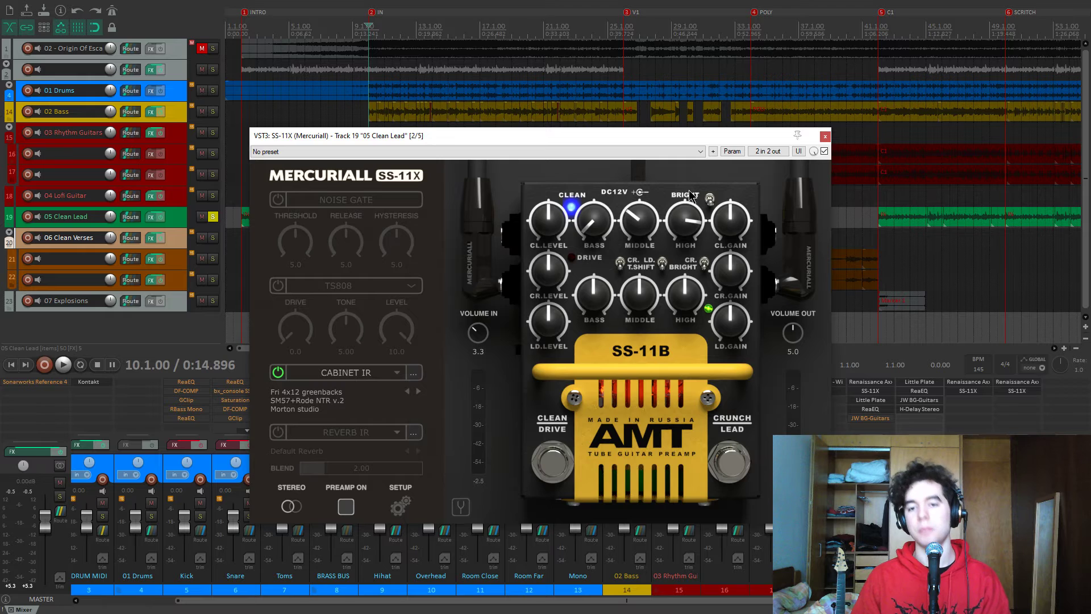
left_click(825, 138)
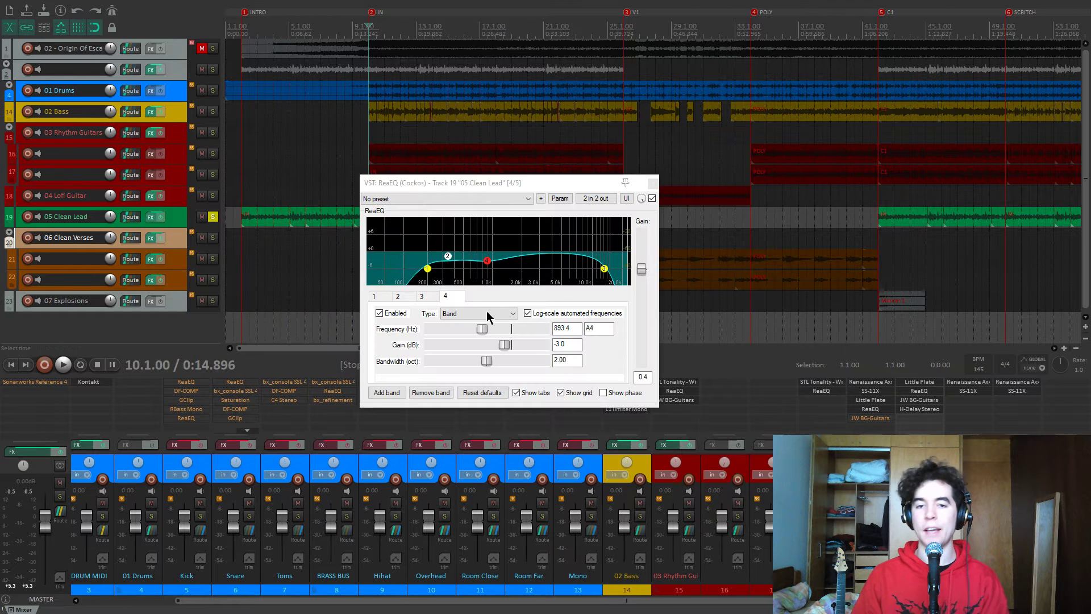
left_click(652, 199)
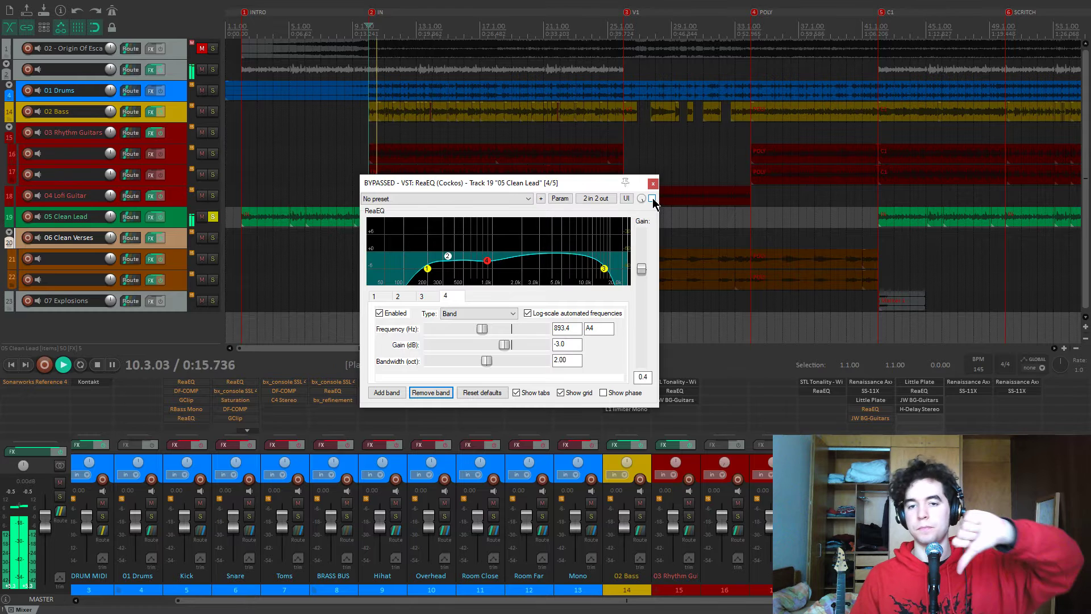
left_click(652, 198)
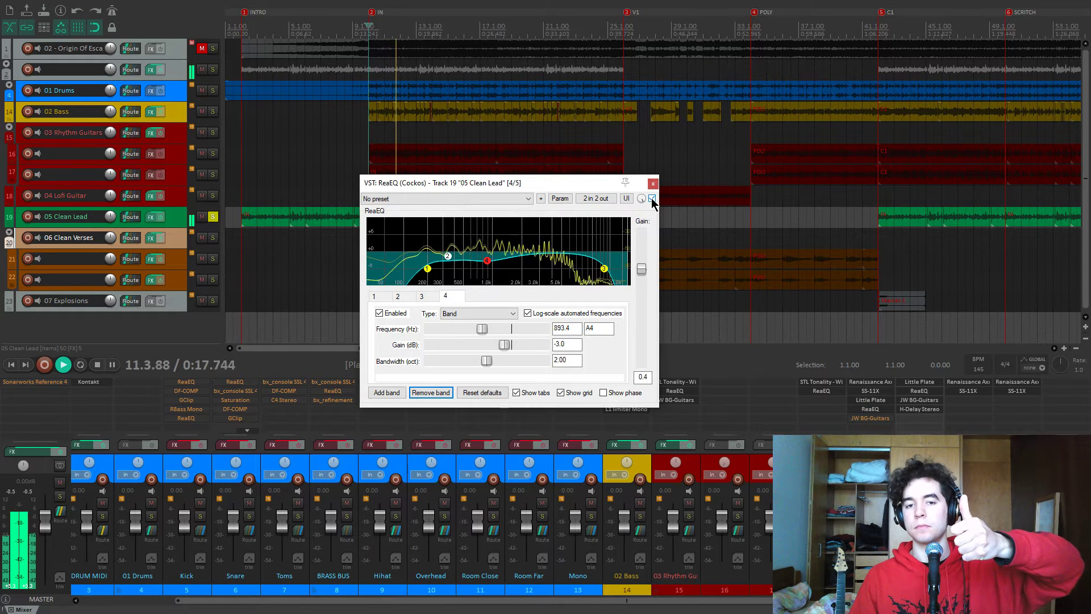
left_click(652, 198)
left_click(652, 198)
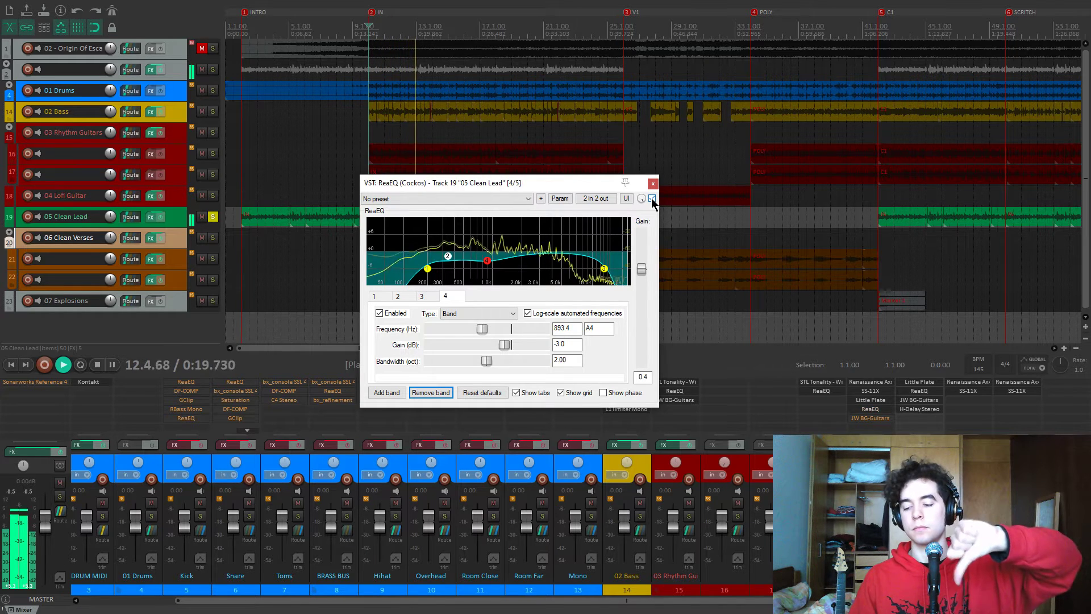
left_click(652, 199)
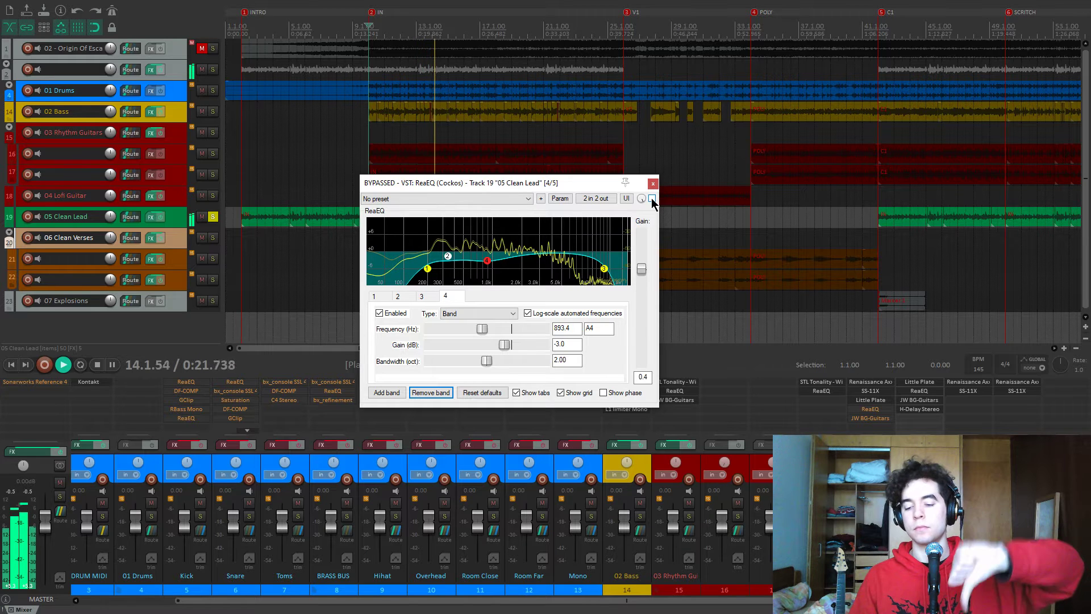
left_click(652, 199)
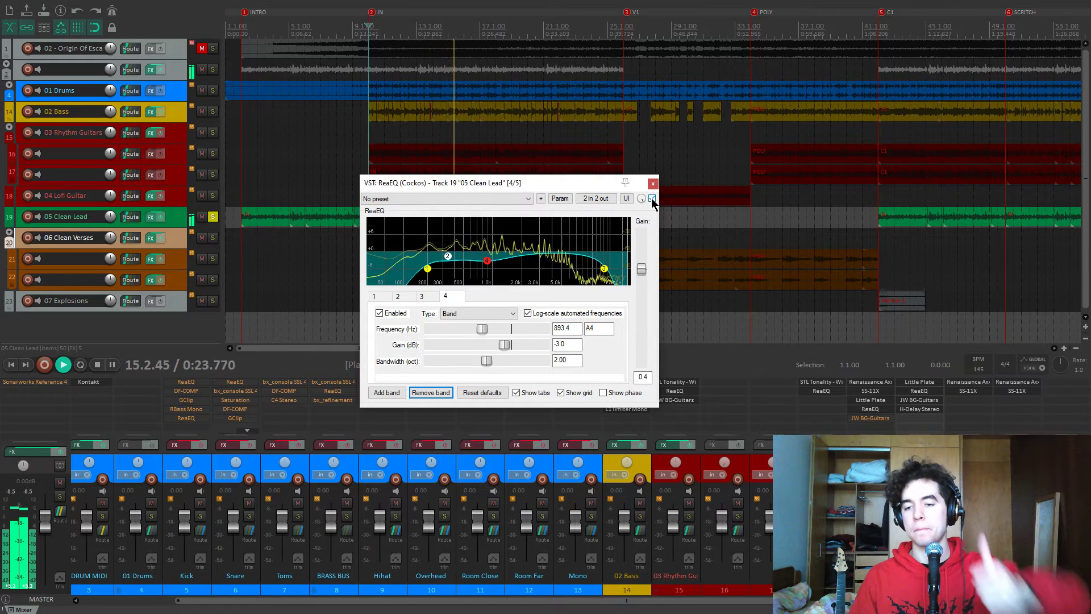
key("space")
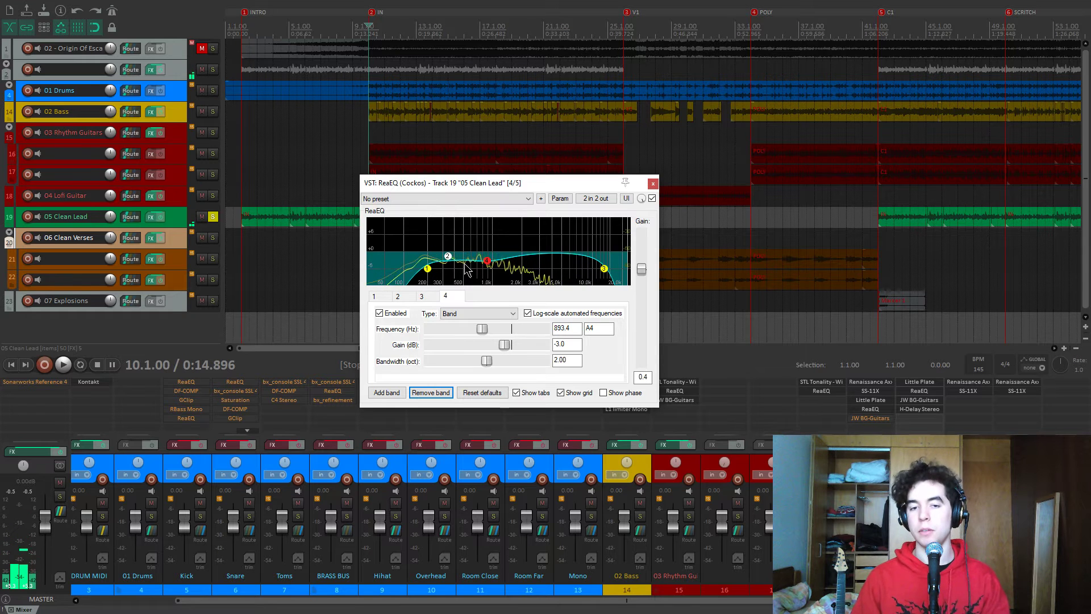
Review ReaEQ's 200 Hz high-pass, 343.4 Hz and 893.4 Hz bands on 05 Clean Lead and close the plugin
left_click(449, 258)
left_click(425, 269)
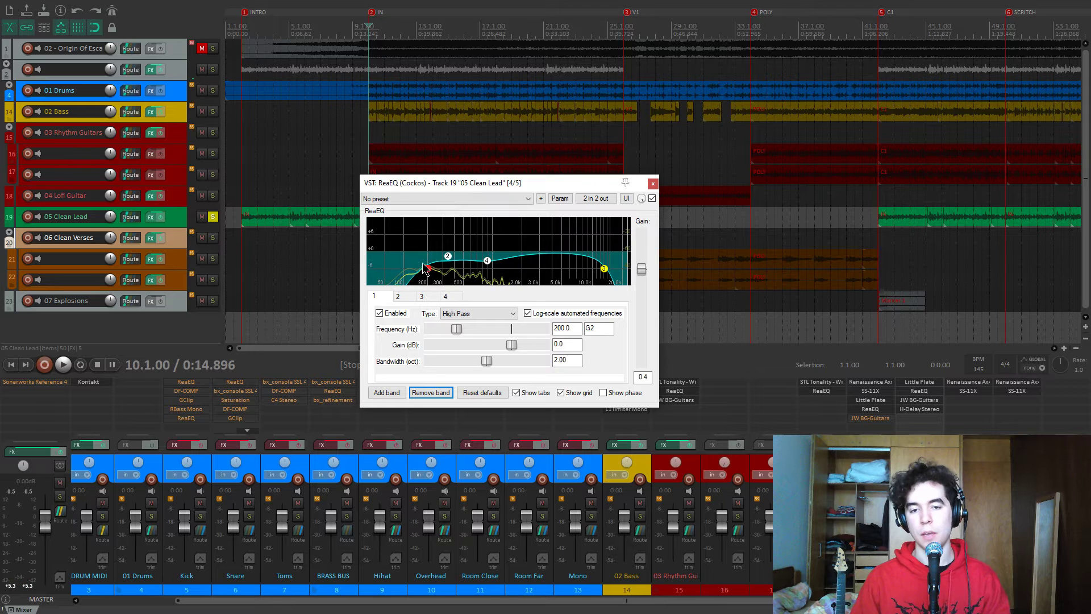
left_click(449, 258)
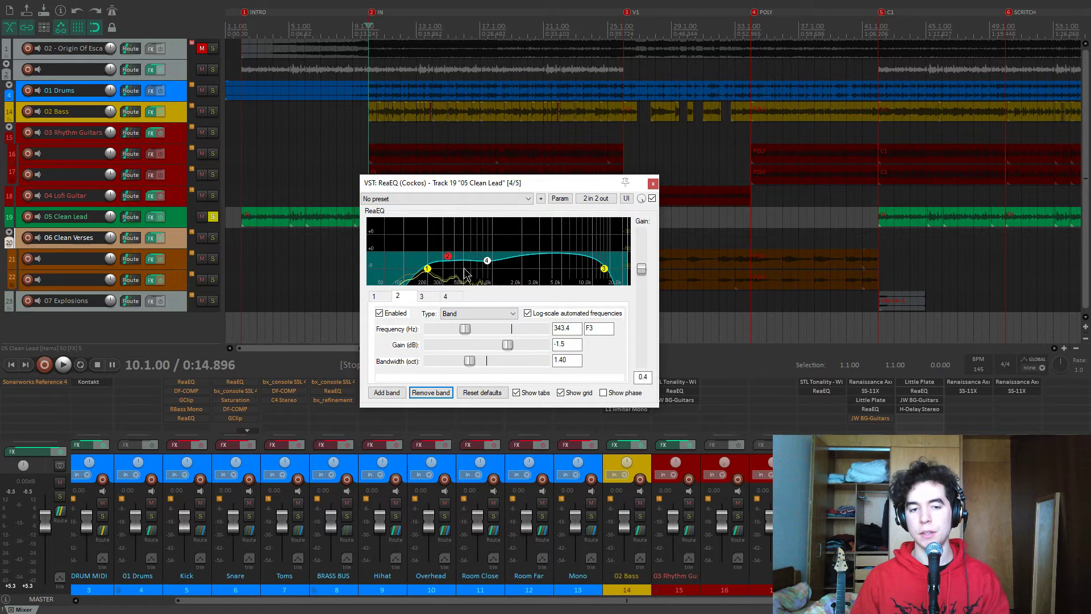
left_click(487, 261)
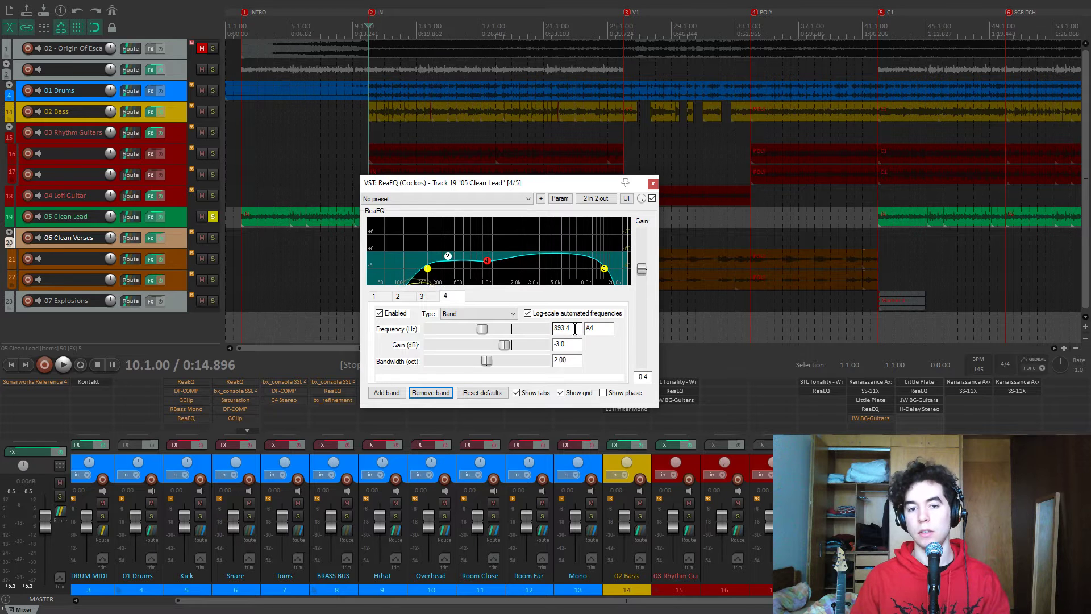
left_click(652, 184)
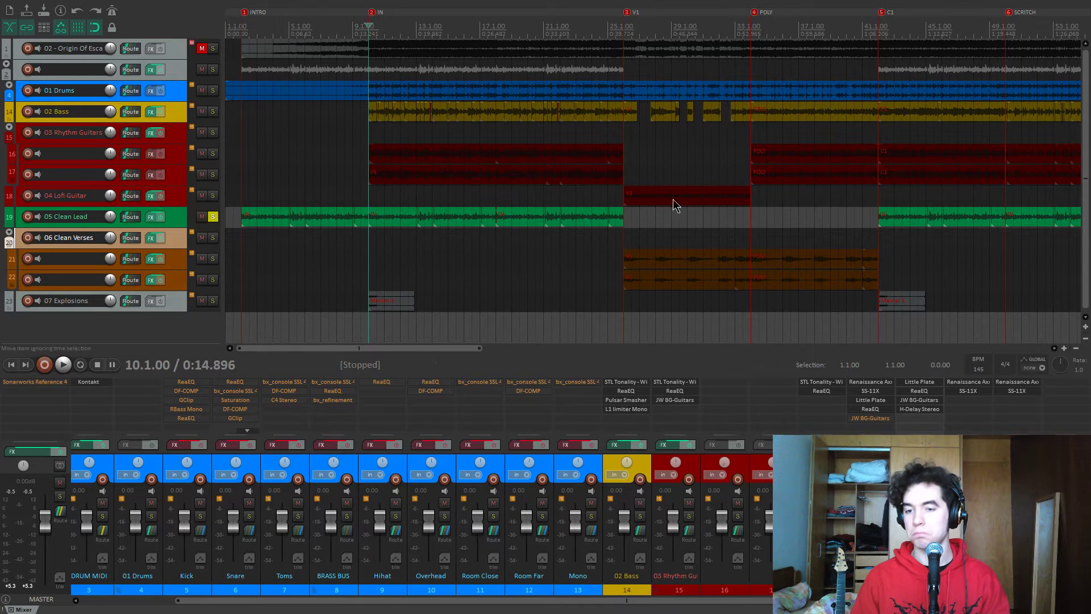
Reactivate JW BG-Guitars on 05 Clean Lead, review its Crush and Loud settings during playback, and close it
left_click(883, 419)
left_click_drag(88, 46, 344, 143)
mouse_move(327, 335)
mouse_move(362, 333)
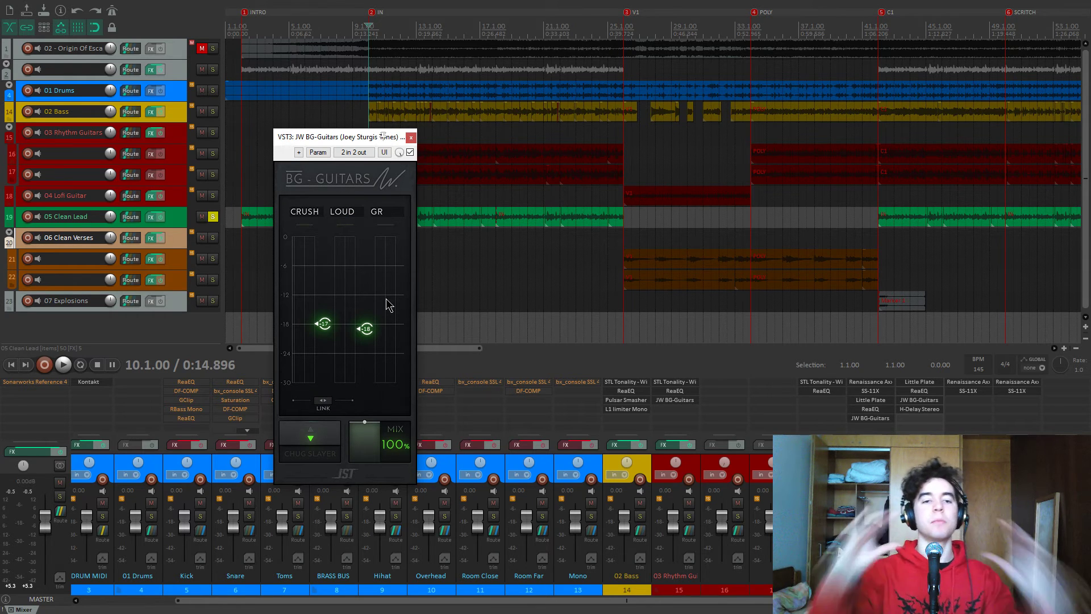
key("space")
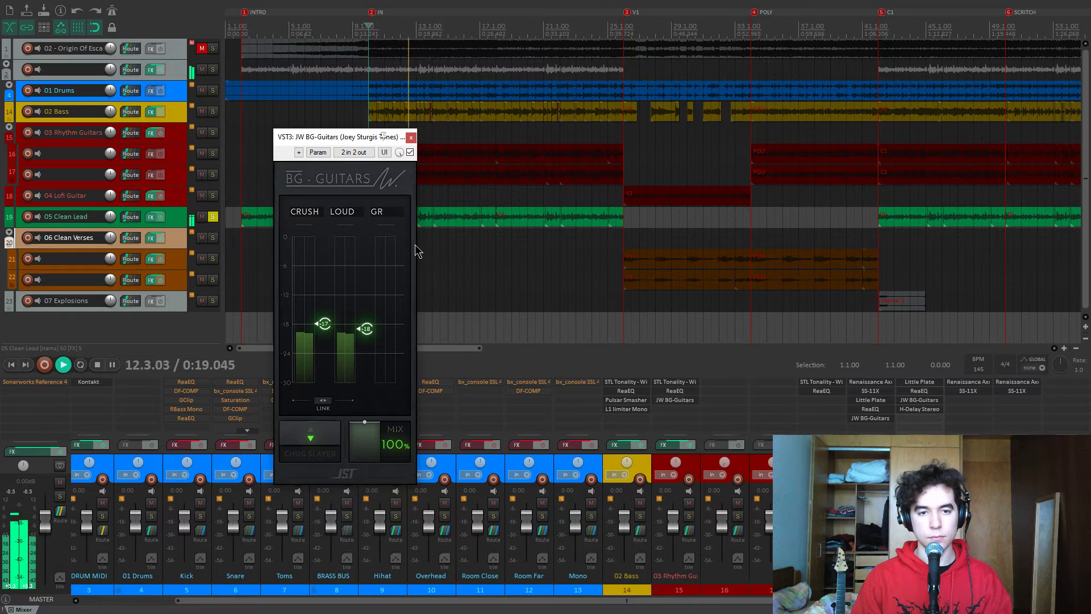
scroll(510, 230, "down", 2)
key("space")
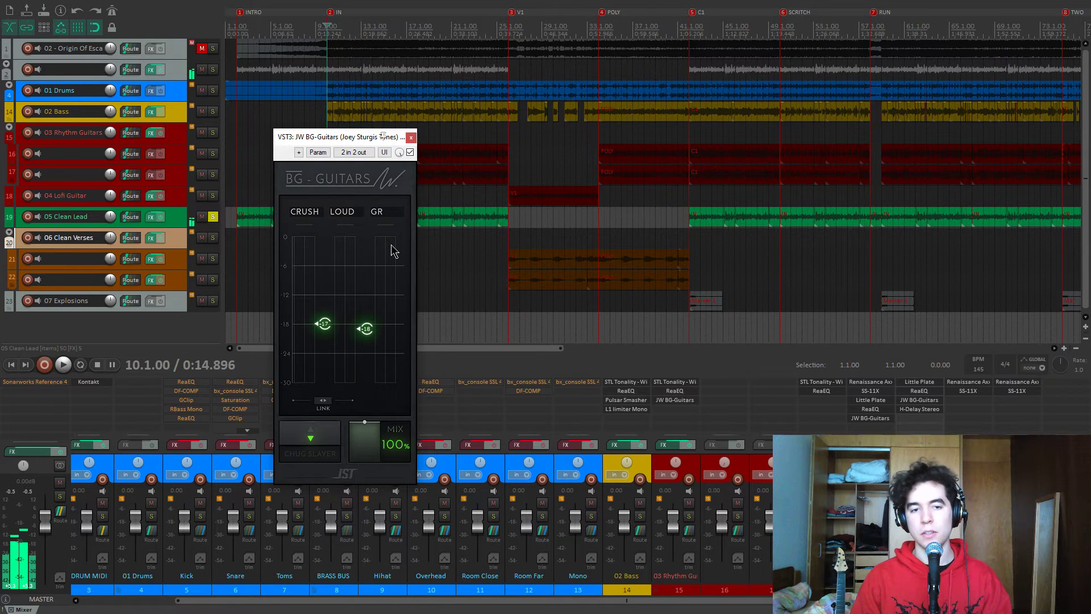
left_click(410, 138)
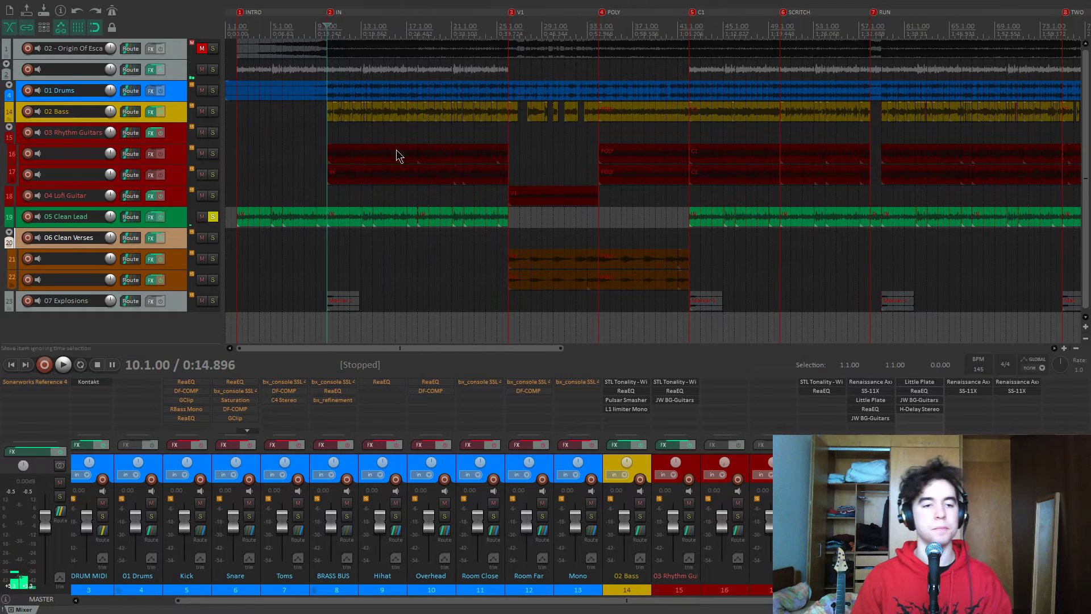
Unsolo 05 Clean Lead and play 06 Clean Verses soloed from the V1 marker
left_click(214, 218)
scroll(242, 245, "down", 4)
key("3")
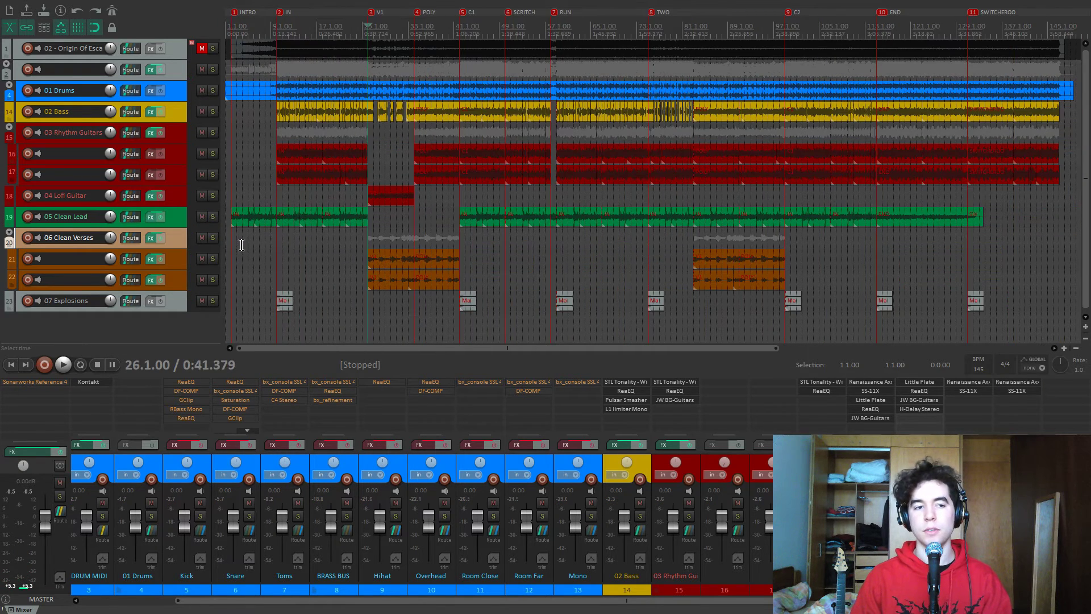
key("space")
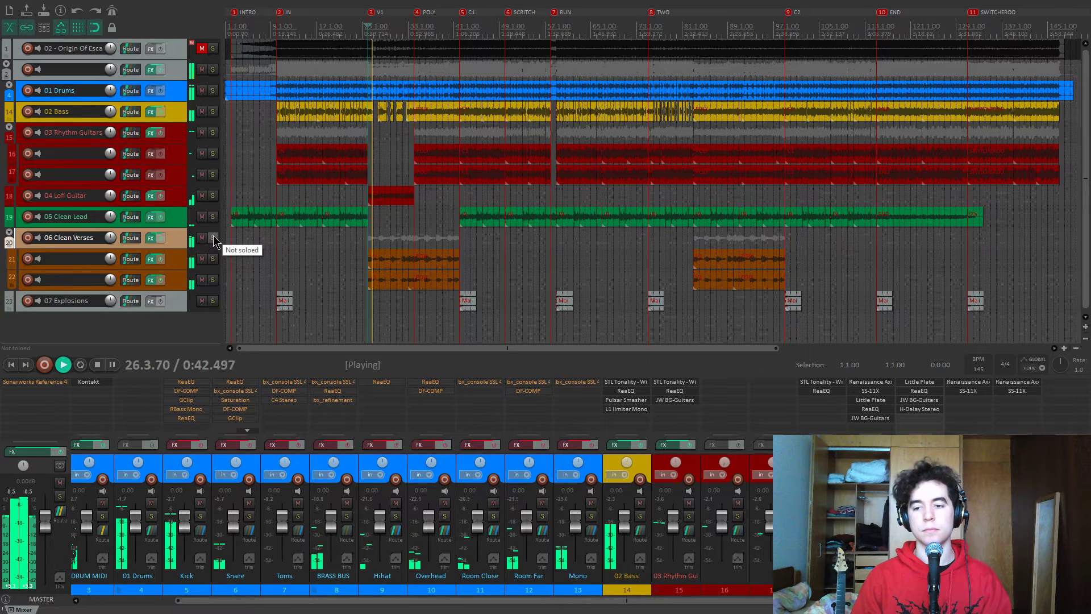
left_click(214, 239)
scroll(523, 243, "up", 2)
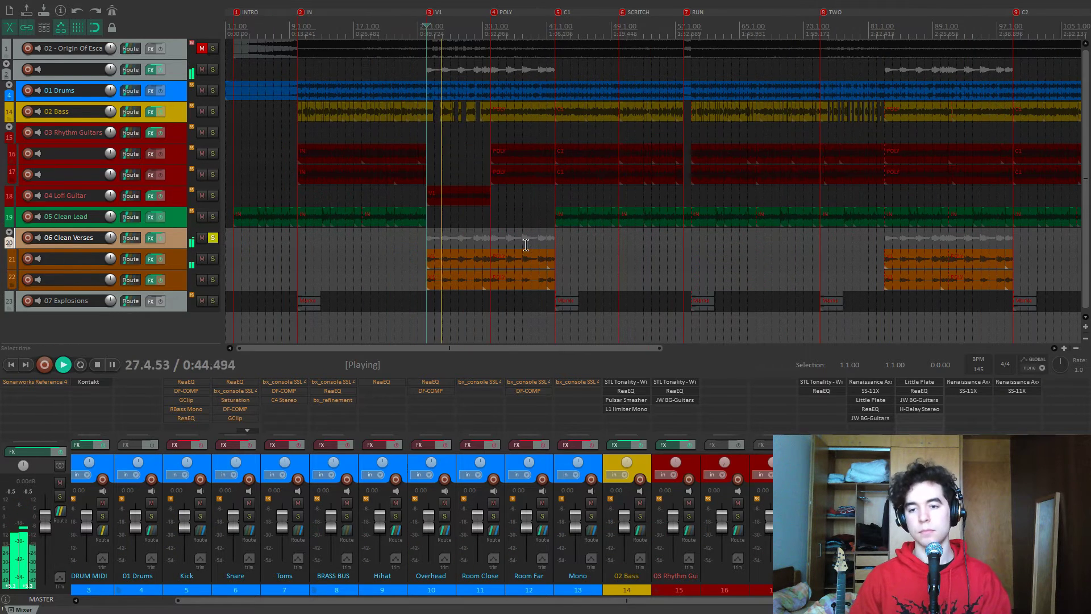
key("space")
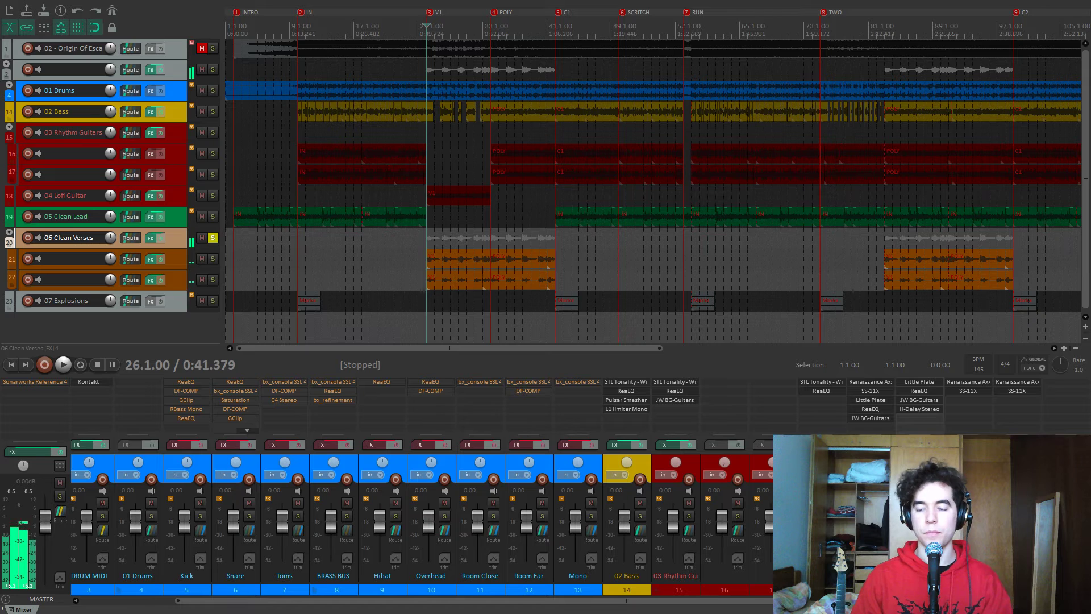
Bypass the whole effects chain of 06 Clean Verses and compare the SS-11X settings on tracks 21 and 22
left_click(933, 445)
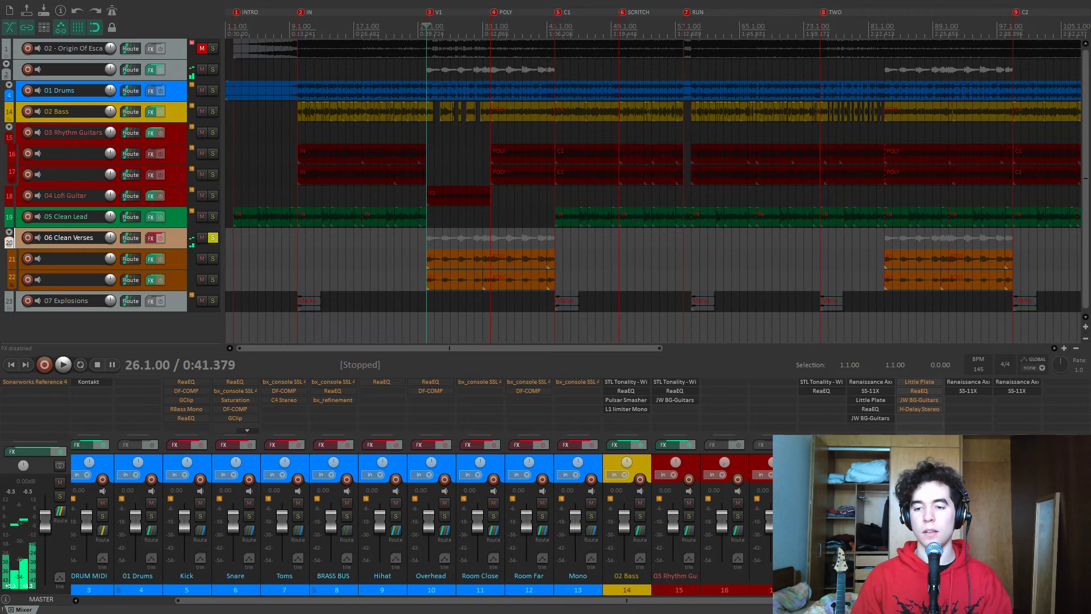
left_click(969, 391)
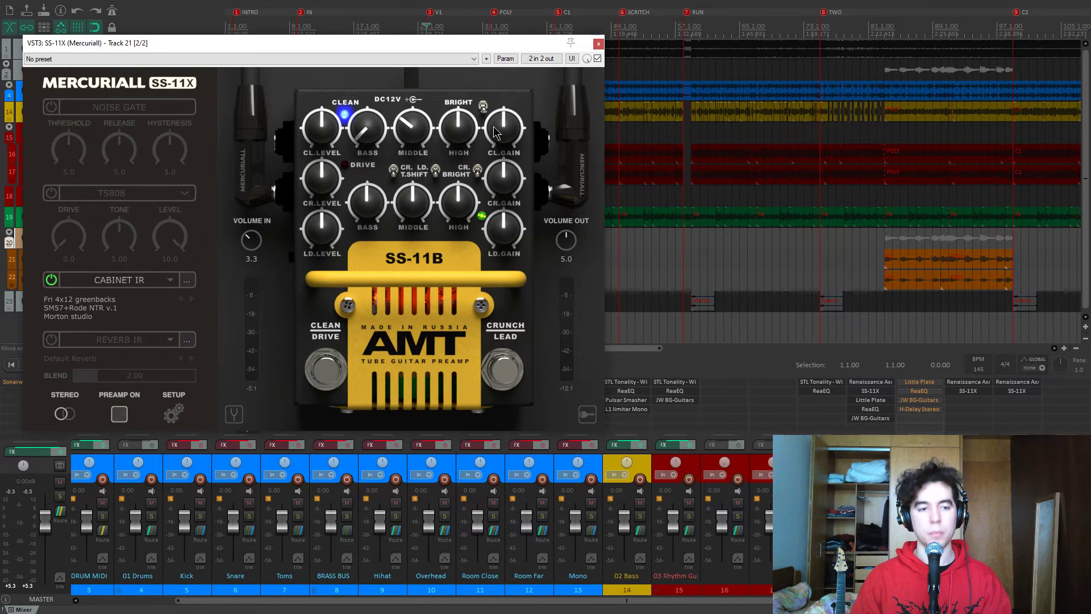
left_click(1008, 391)
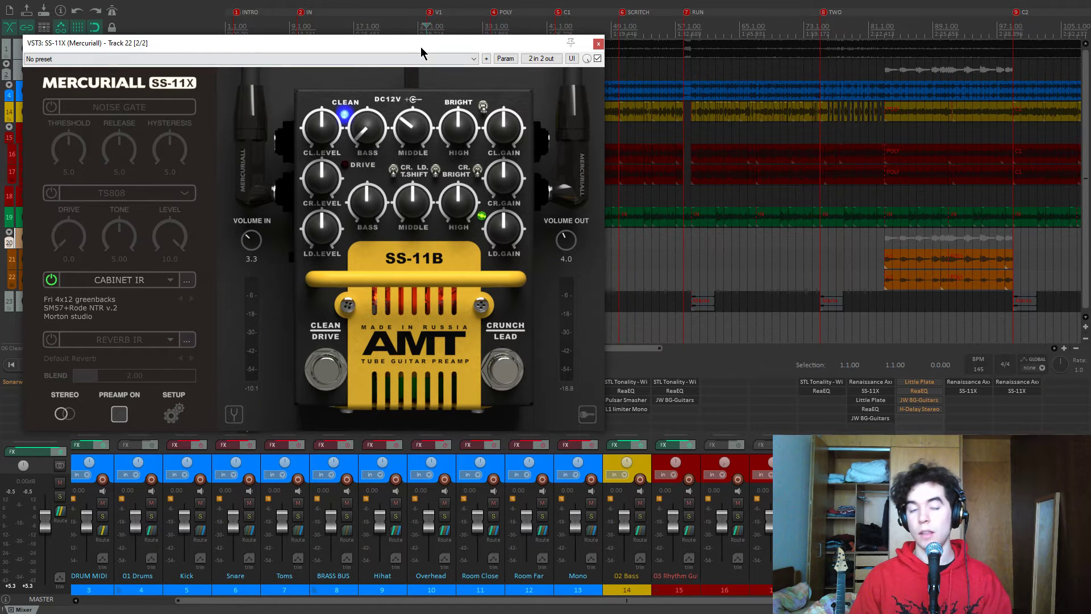
left_click_drag(421, 47, 472, 102)
left_click(623, 87)
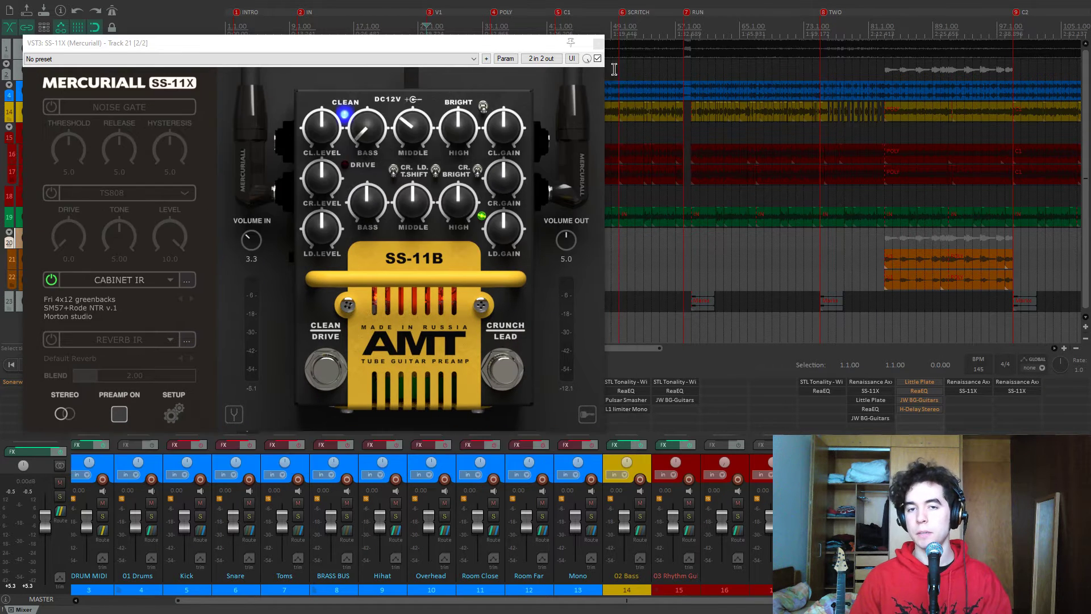
left_click(599, 43)
Show Renaissance Axx and SS-11X side by side for track 21, review their settings, and close both
left_click(986, 383)
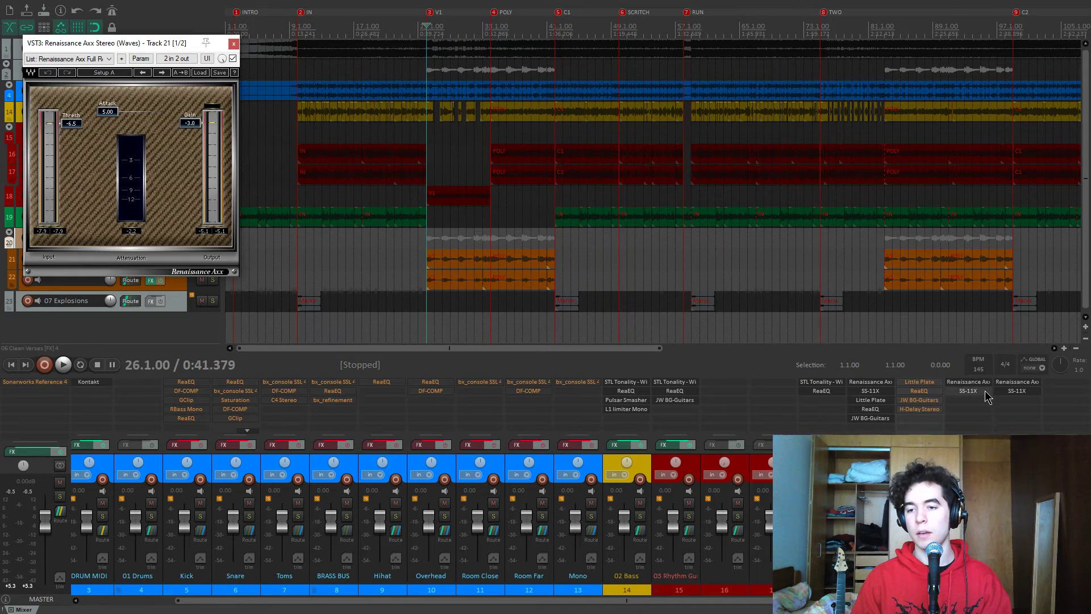
left_click(986, 391)
left_click_drag(323, 50, 588, 98)
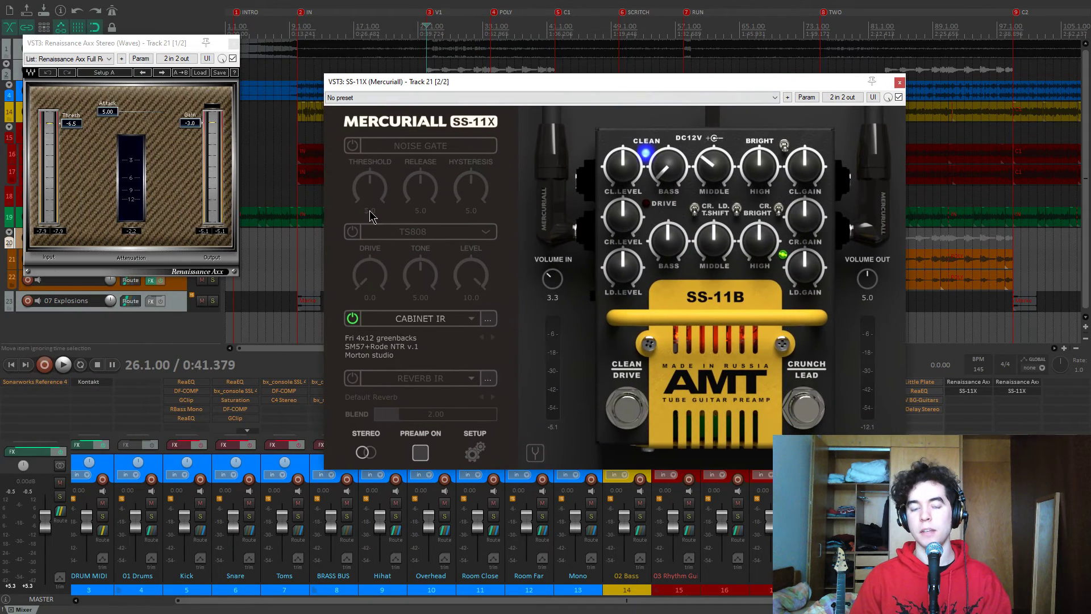
left_click(232, 59)
left_click(899, 84)
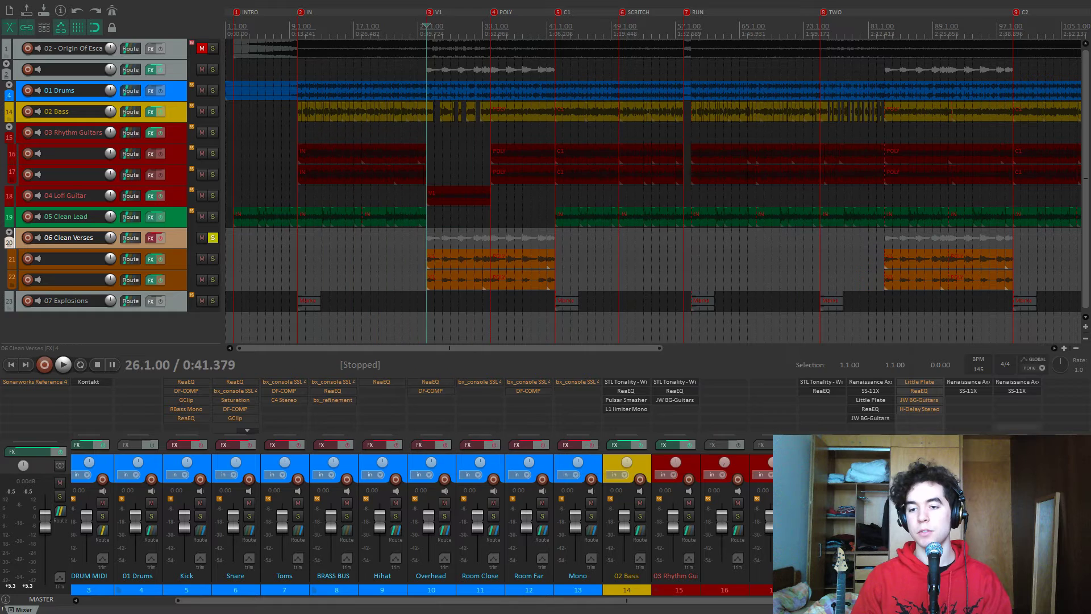
Play the clean verse guitars separately from the V1 marker, soloing track 21 first and track 22 second
left_click(213, 259)
key("space")
scroll(720, 278, "up", 5)
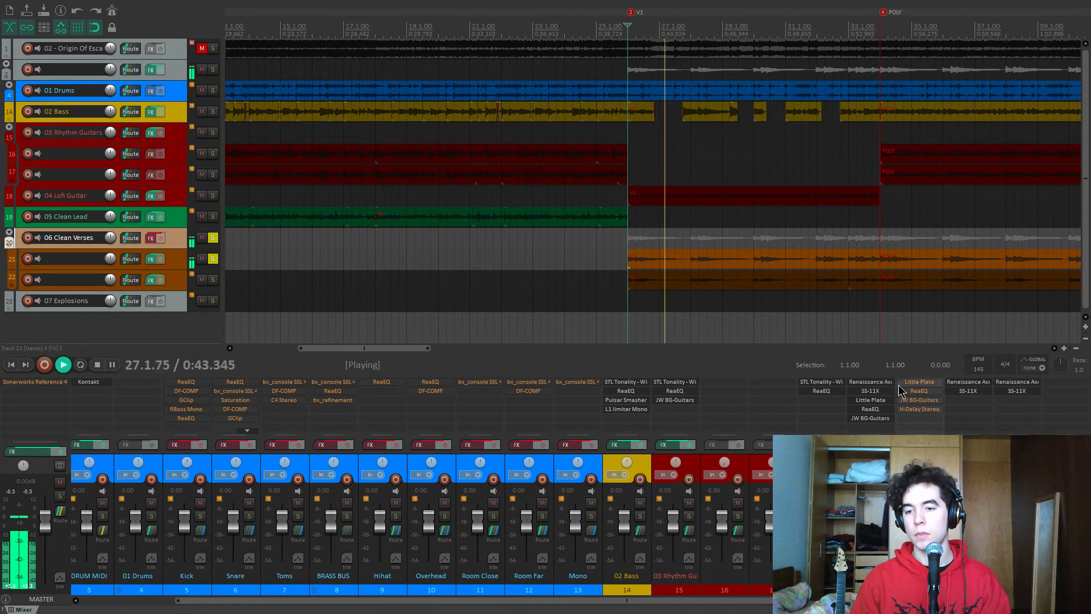
key("space")
left_click(212, 258)
left_click(213, 280)
key("space")
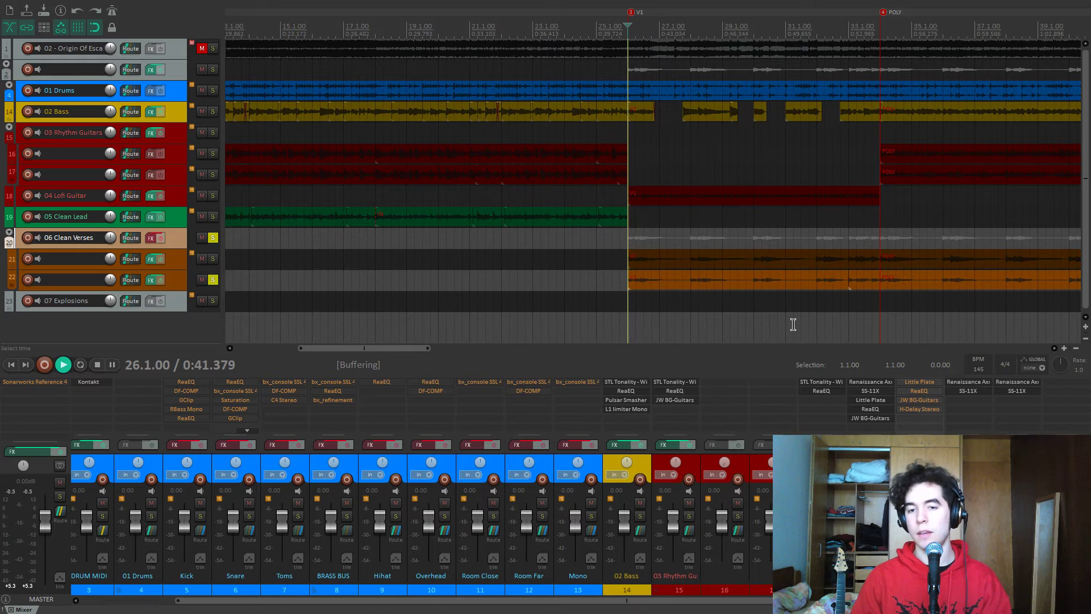
key("space")
Unsolo track 22 and play both clean verse guitars together from V1 and from measure 30
left_click(212, 279)
key("space")
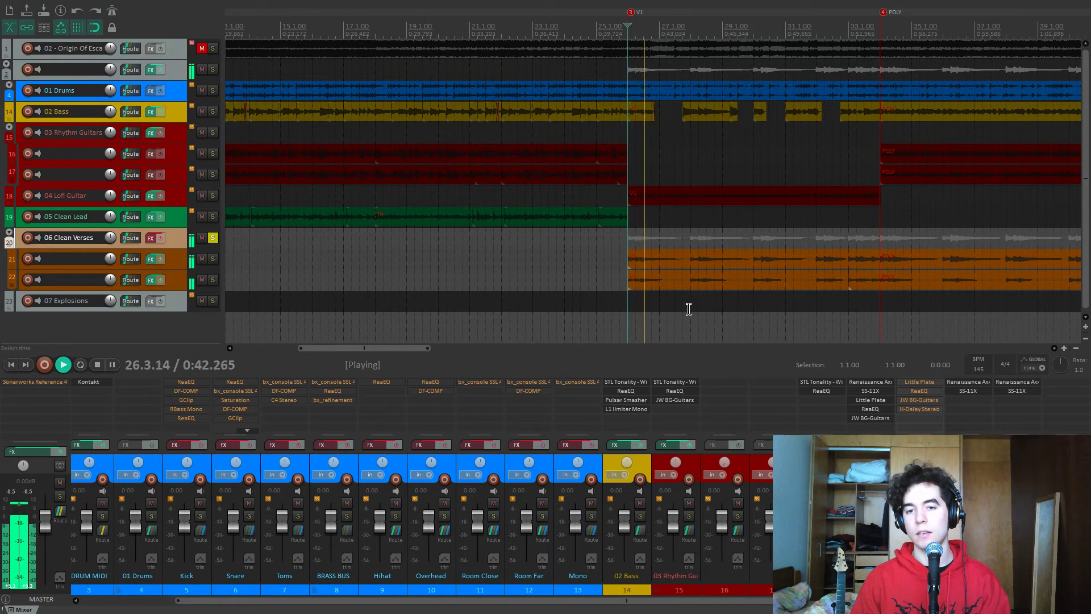
left_click(691, 307)
left_click(754, 314)
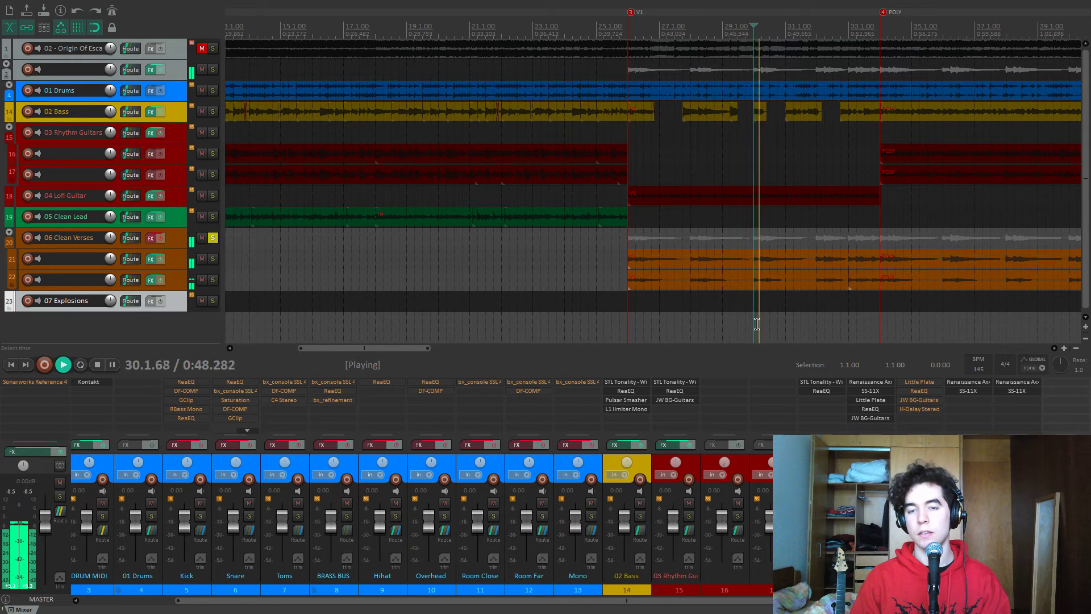
key("space")
Play the clean verse guitars from the POLY marker and from measure 33, and return to the V1 marker
scroll(760, 314, "down", 3)
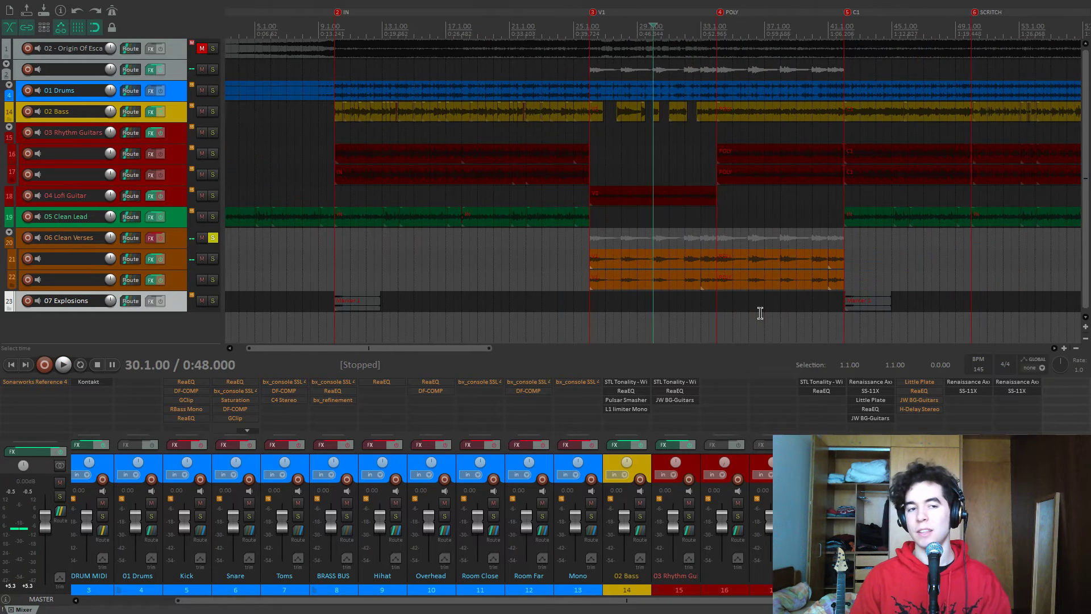
key("]")
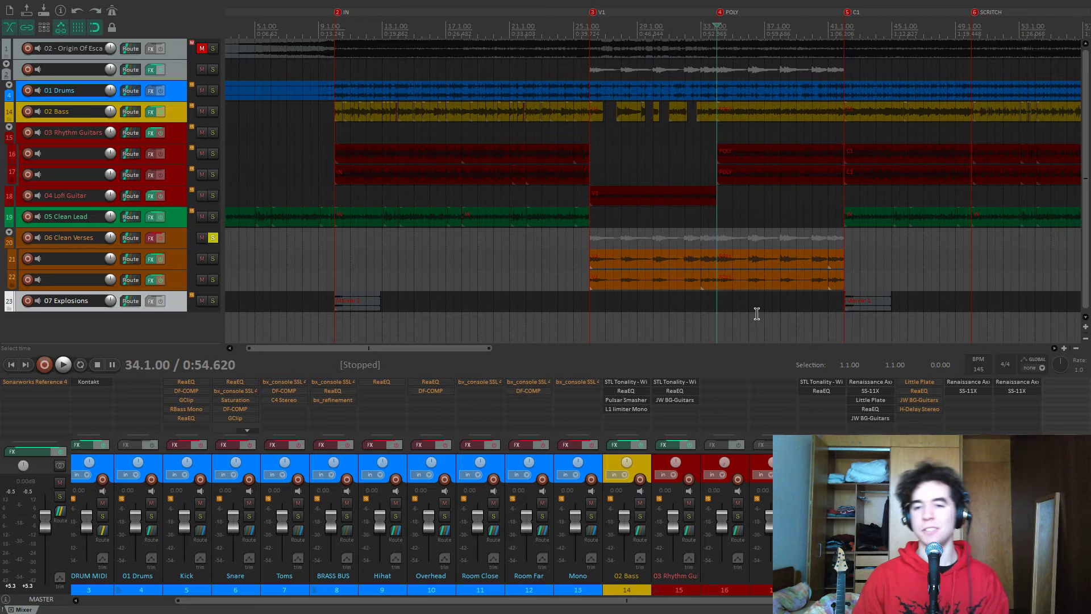
scroll(720, 312, "up", 3)
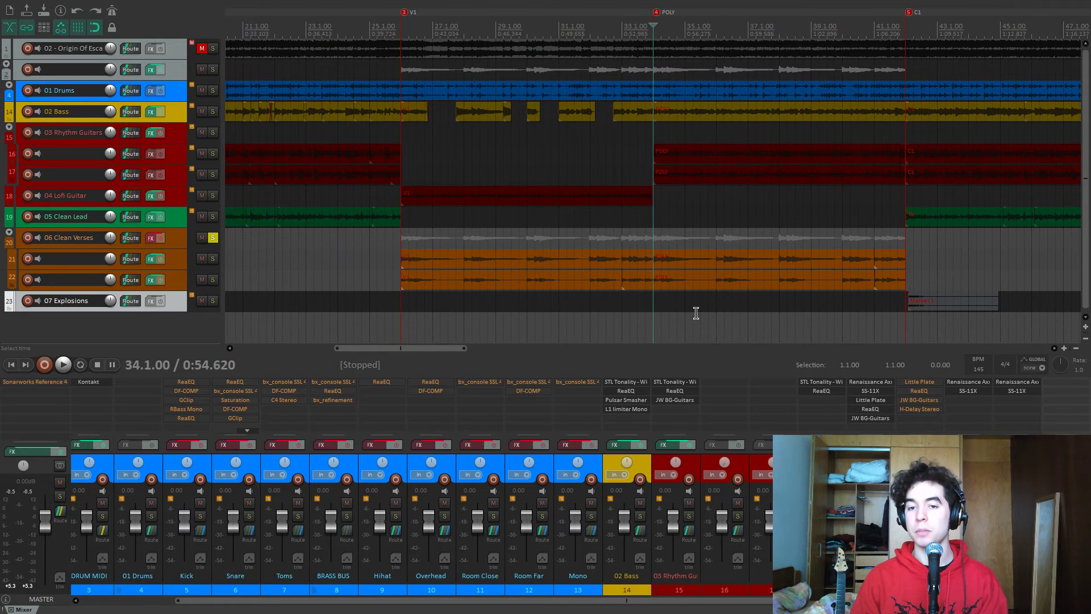
key("space")
left_click(621, 299)
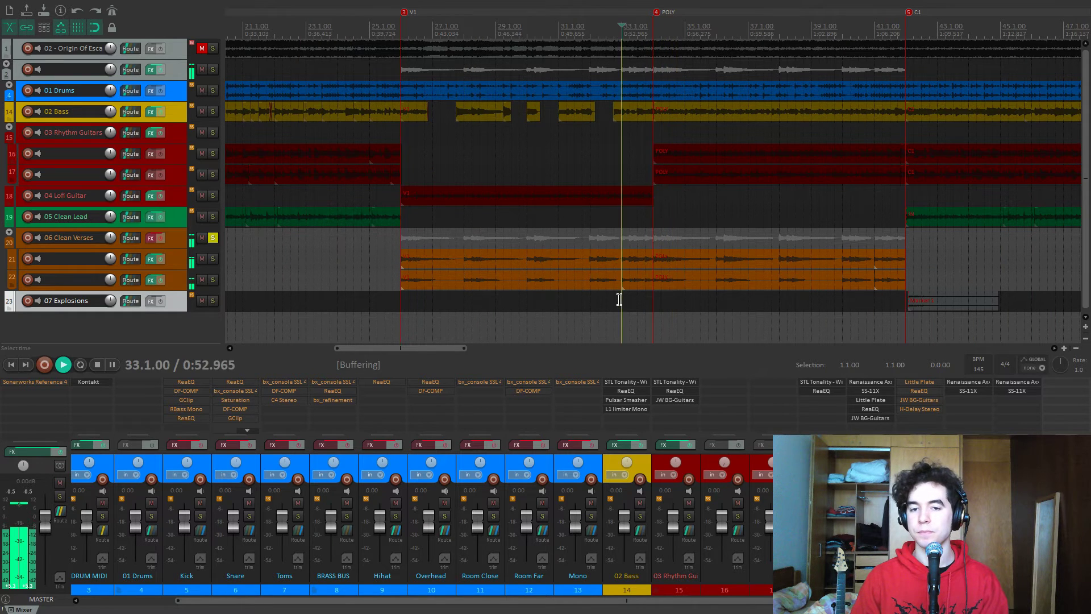
key("space")
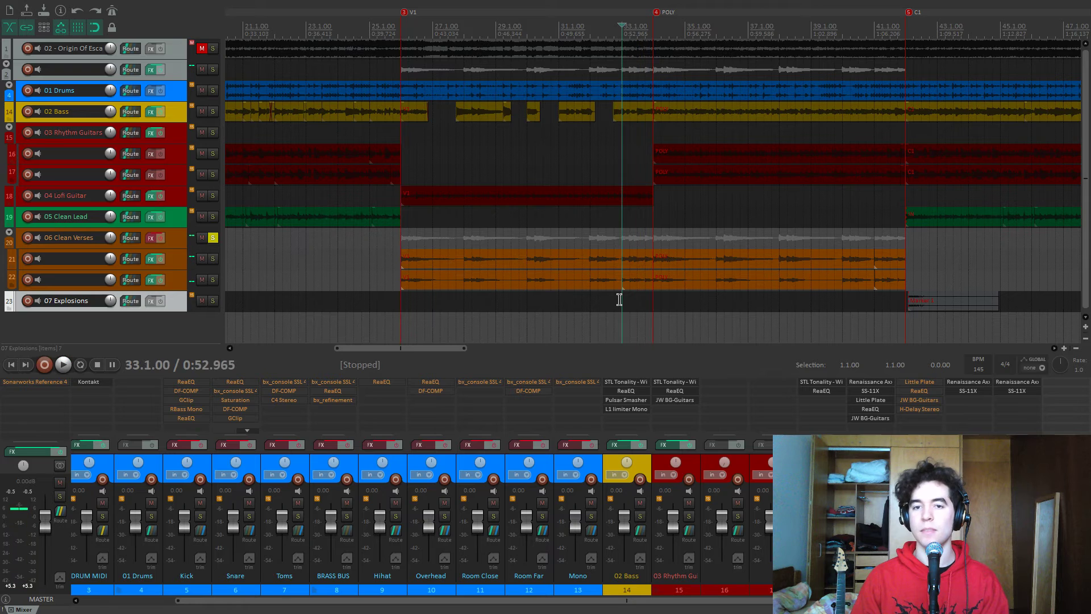
key("bracketleft")
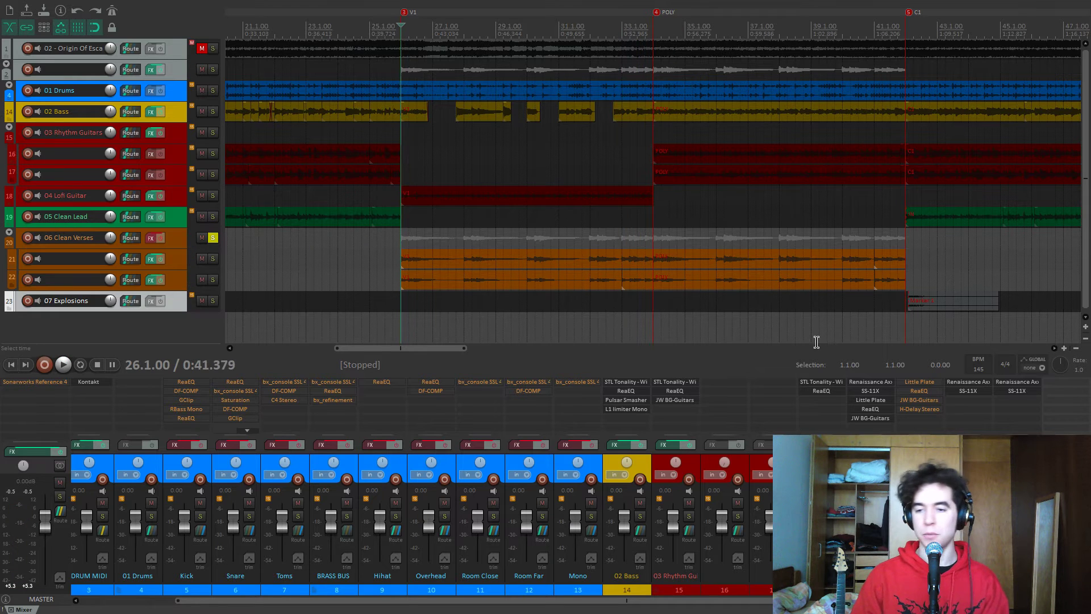
Reactivate Little Plate on 06 Clean Verses, review its reverb settings, and play the section from V1
left_click(920, 382)
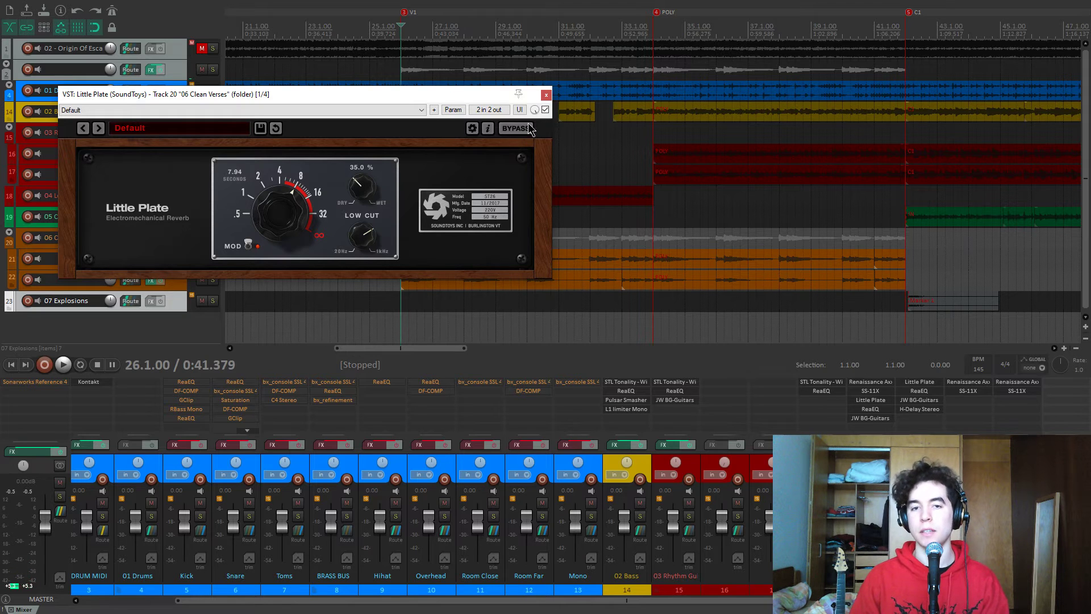
left_click(919, 391)
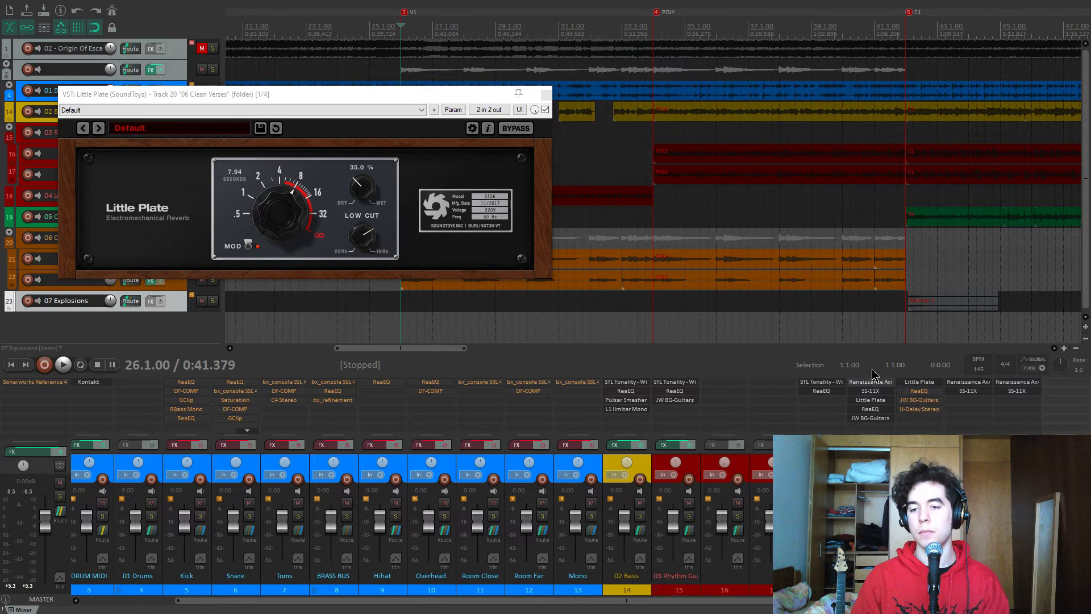
key("space")
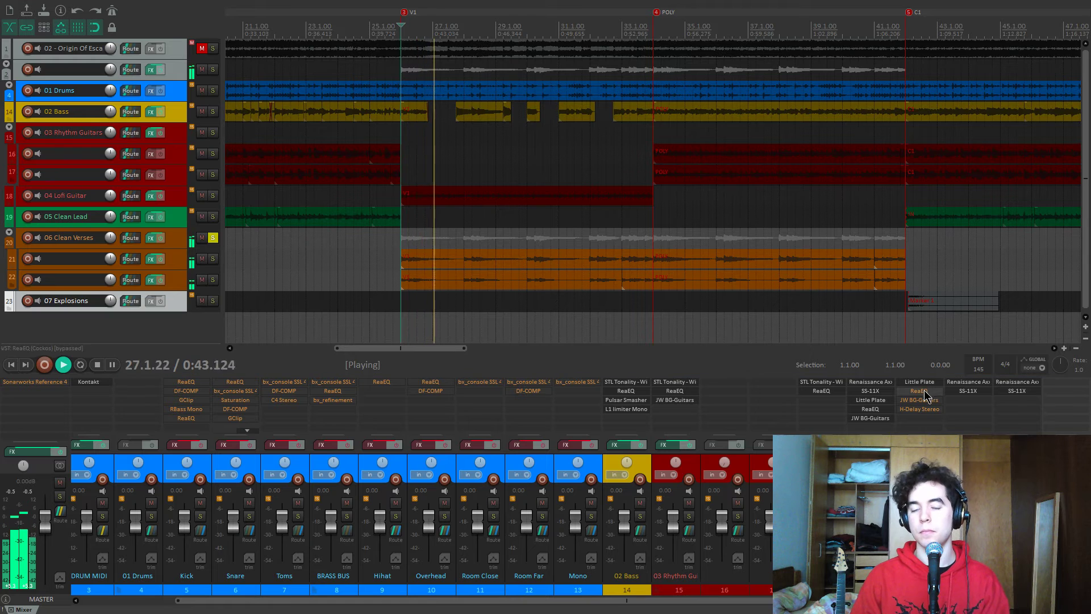
Reactivate ReaEQ on 06 Clean Verses, remove its 100 Hz low-shelf band, and stop playback
left_click(919, 391)
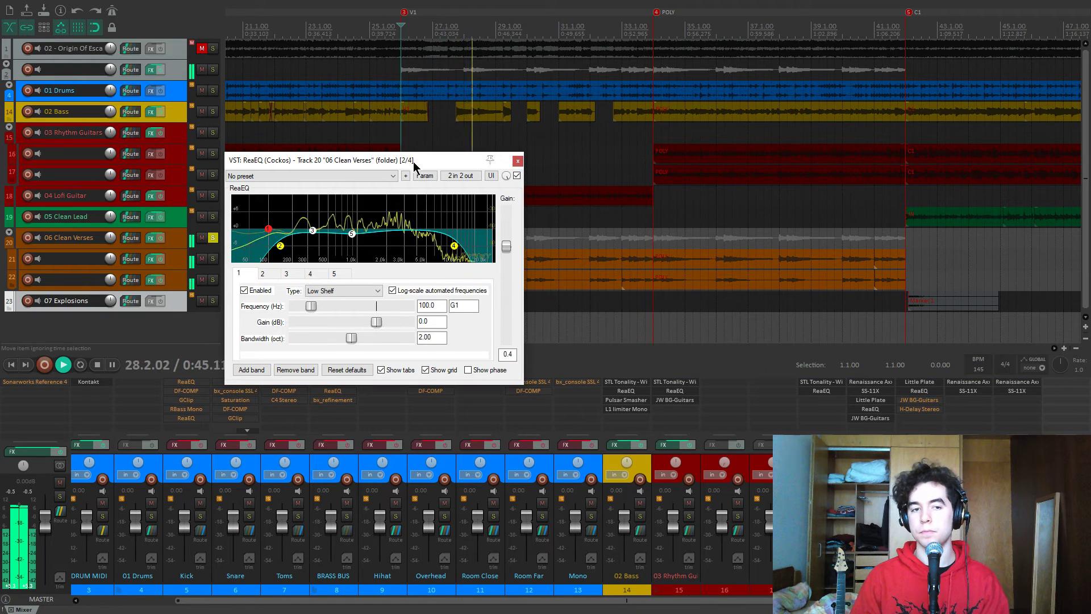
left_click_drag(413, 162, 417, 171)
left_click(295, 378)
key("space")
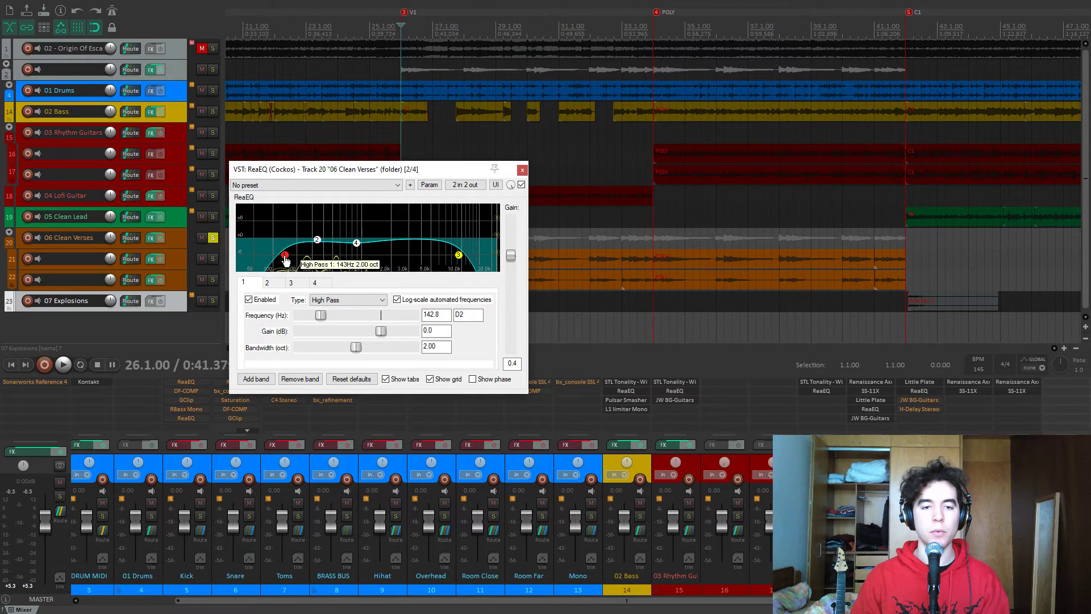
Review the two mid bands and the low-pass band of the clean verses ReaEQ, and close it
left_click(318, 240)
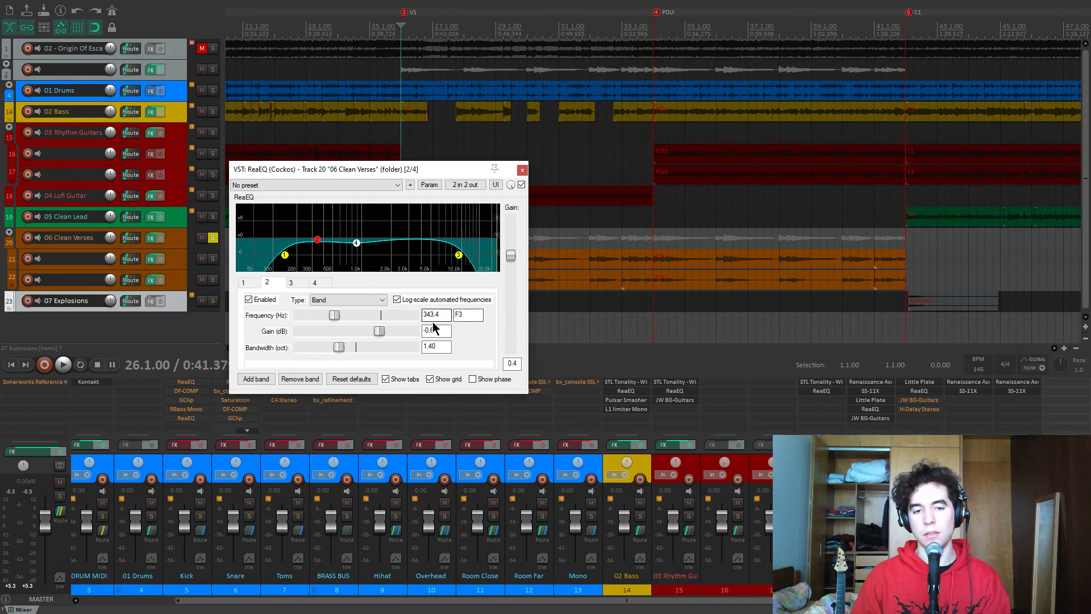
left_click(357, 243)
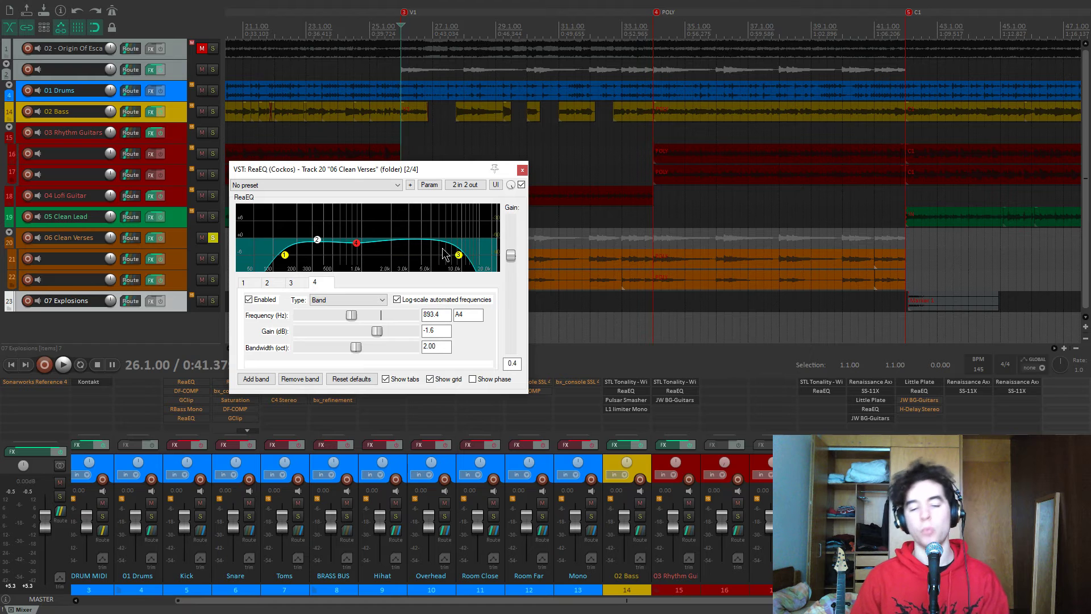
left_click(460, 252)
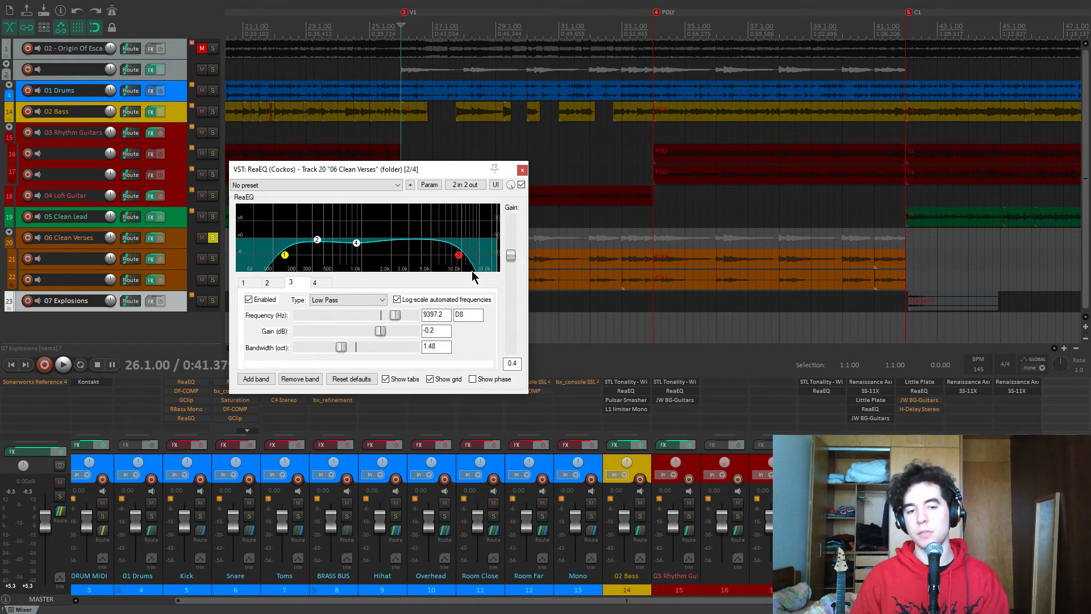
left_click(522, 169)
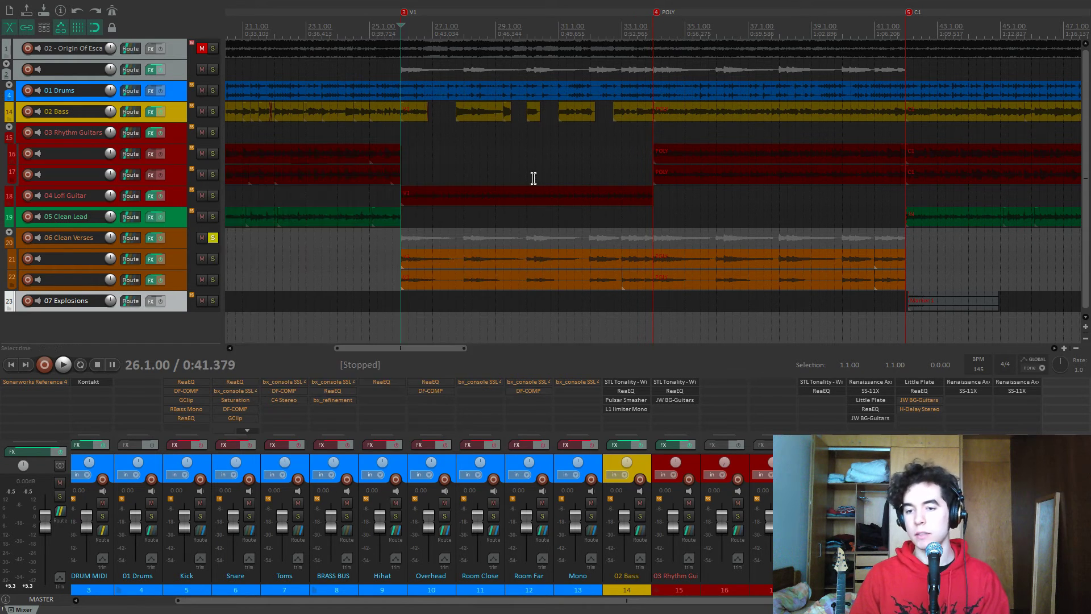
Reactivate JW BG-Guitars on 06 Clean Verses and watch its gain reduction while playing from V1
left_click(906, 404)
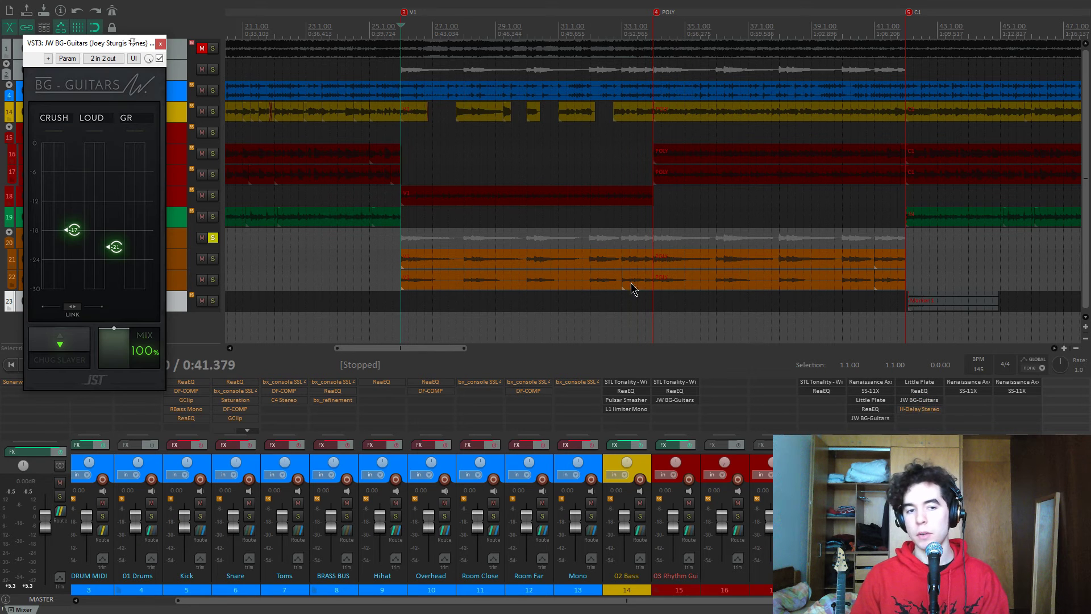
left_click_drag(97, 51, 144, 86)
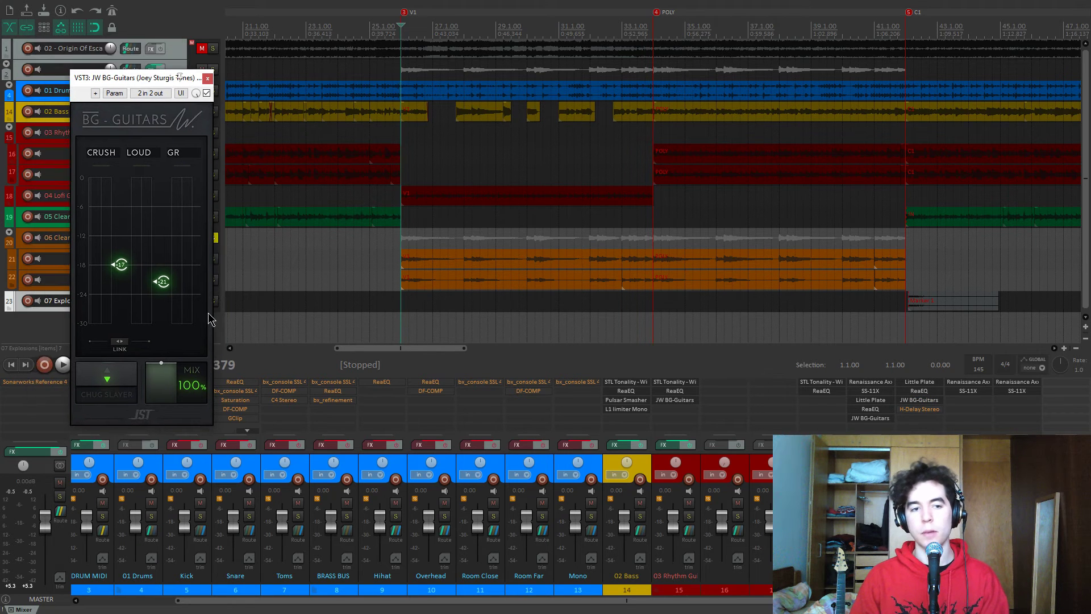
key("space")
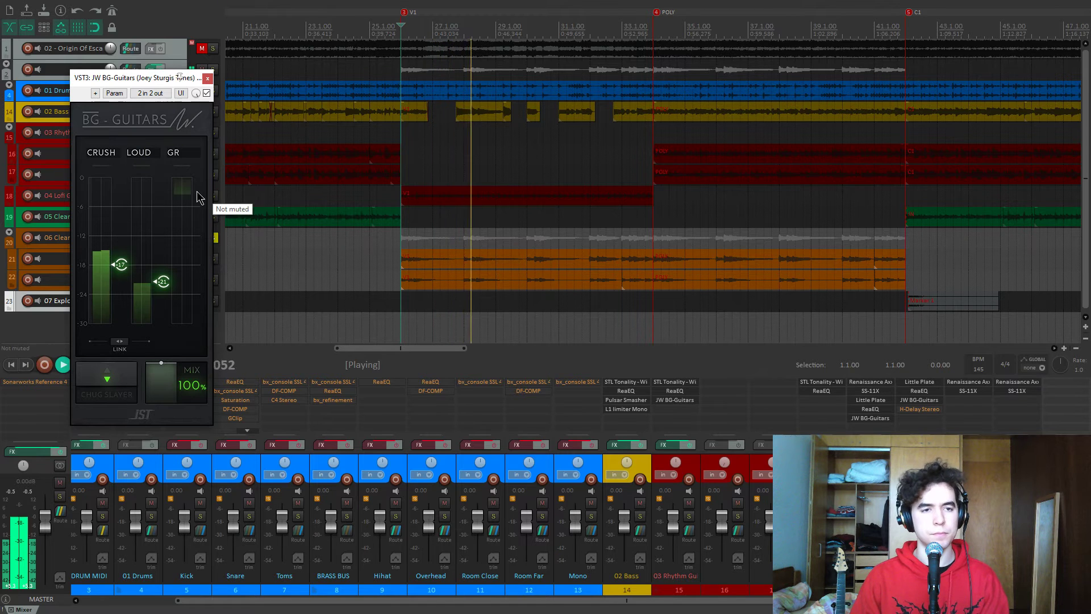
key("space")
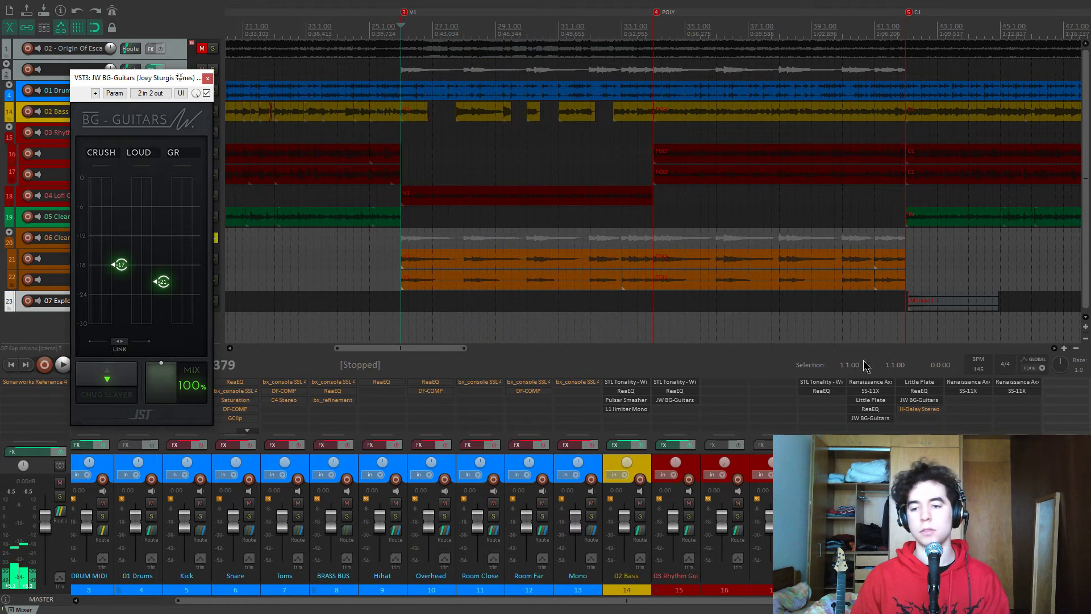
Reactivate and show H-Delay Stereo on 06 Clean Verses, close JW BG-Guitars, and listen to the delay from V1
left_click(915, 413)
left_click(916, 413, "shift")
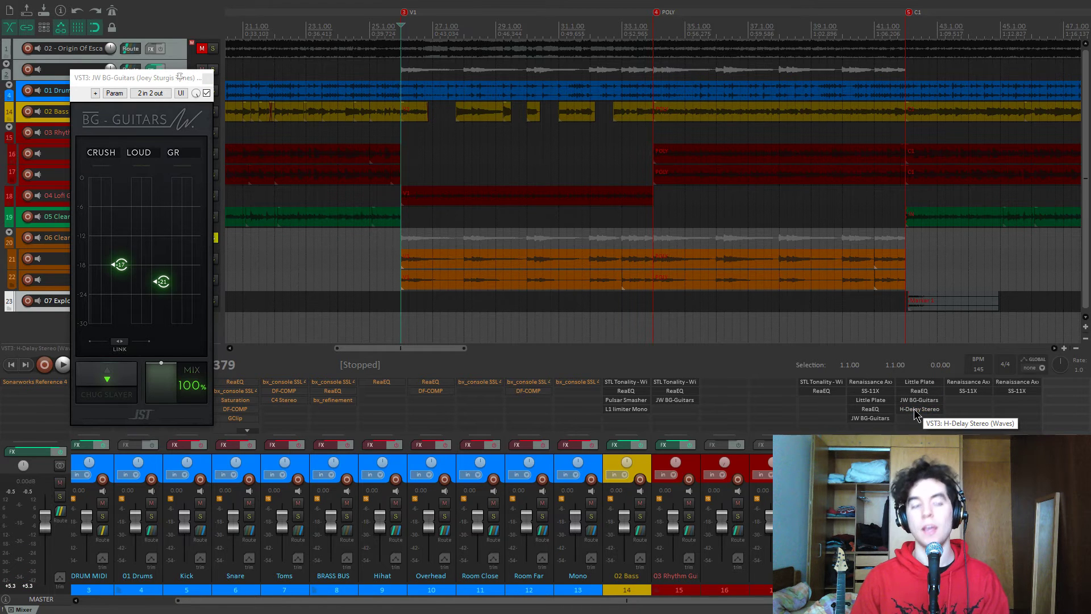
left_click(916, 410)
left_click_drag(315, 46, 430, 55)
left_click(199, 78)
key("space")
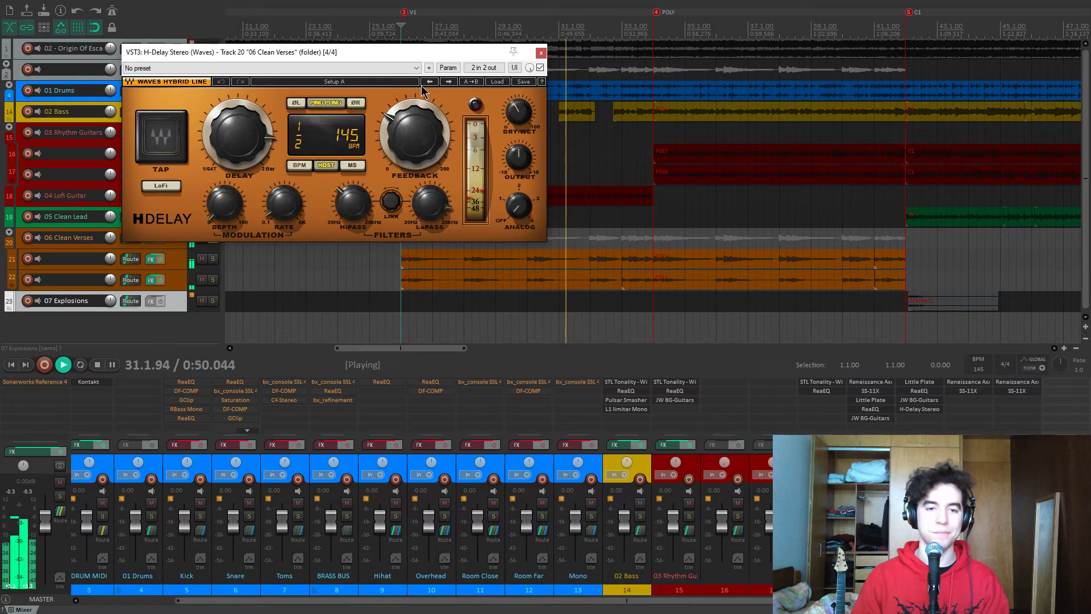
key("space")
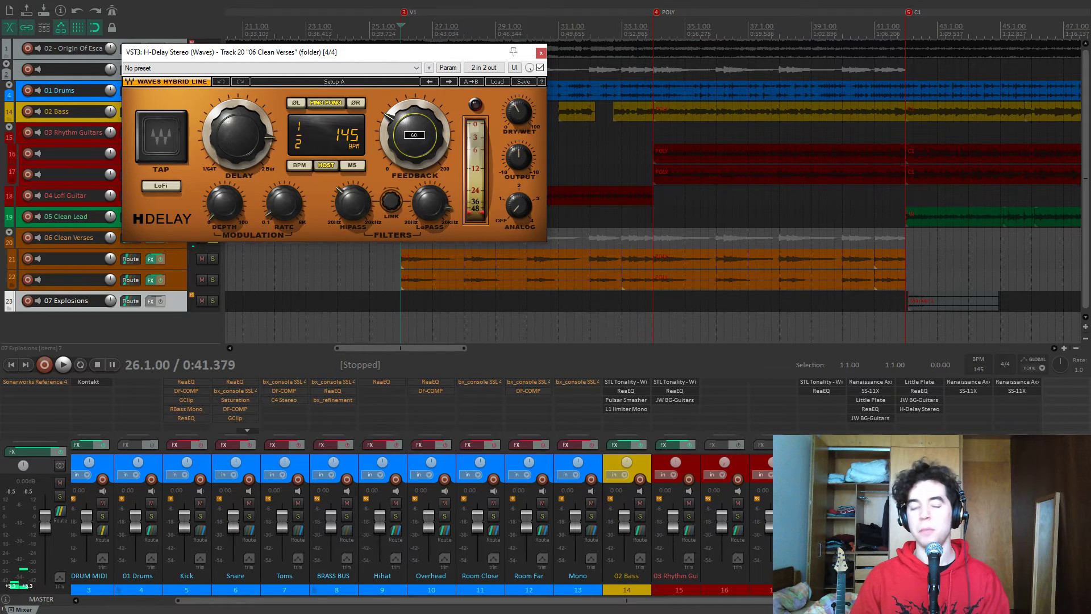
Replay the clean verses from V1, review H-Delay's dry/wet, filter and modulation controls, and close the plugin
mouse_move(519, 111)
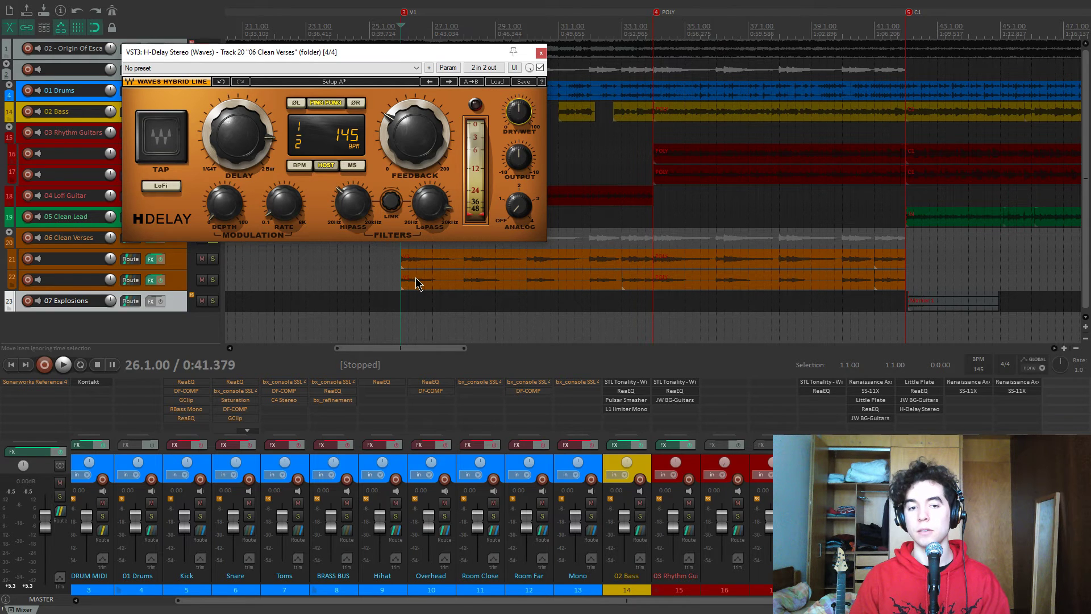
key("space")
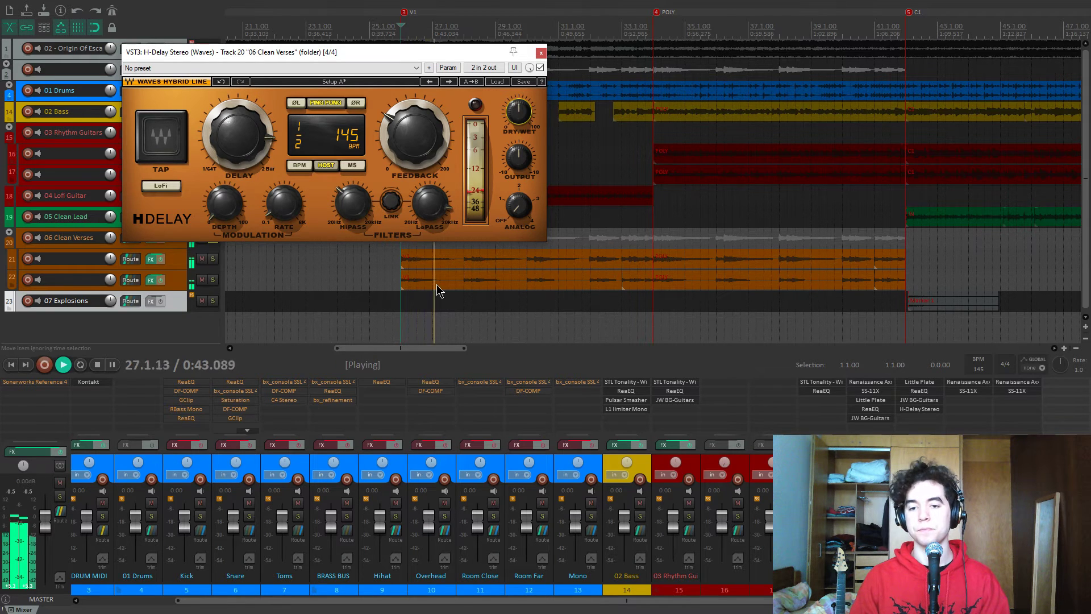
key("space")
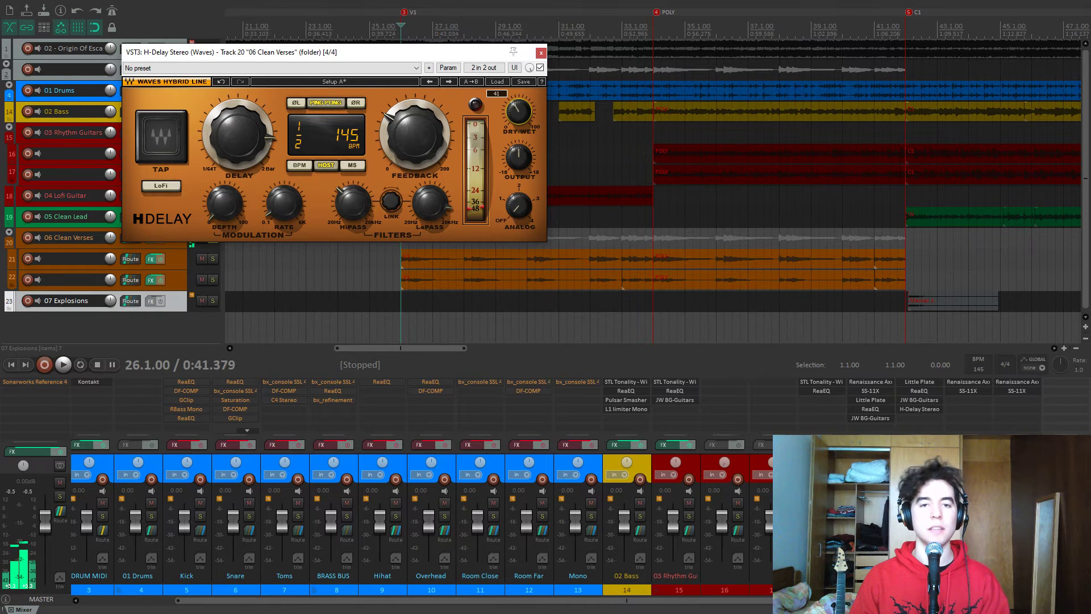
left_click(353, 203)
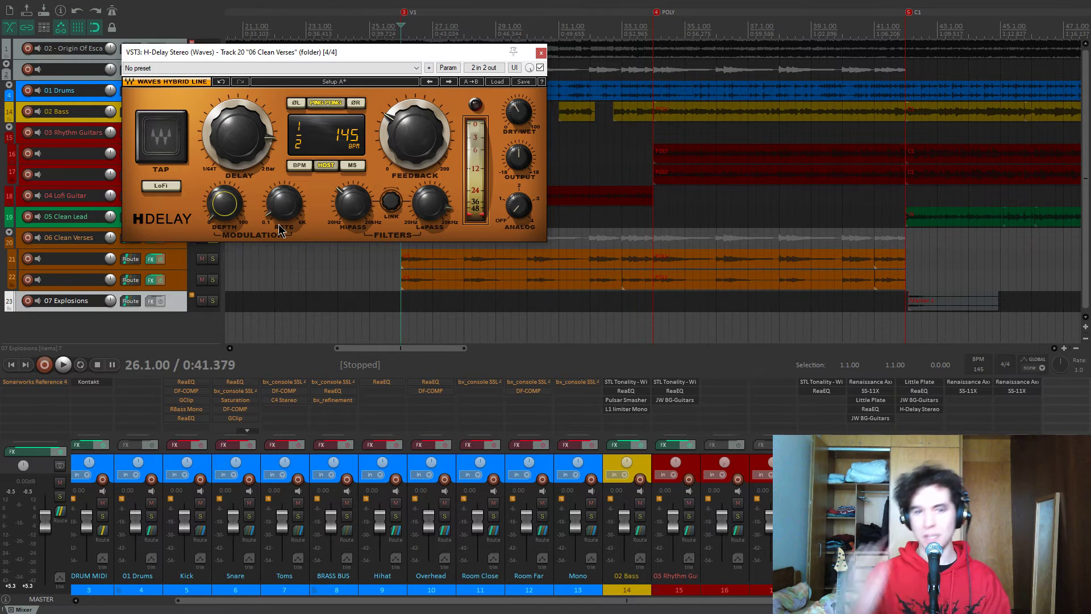
left_click_drag(352, 54, 370, 79)
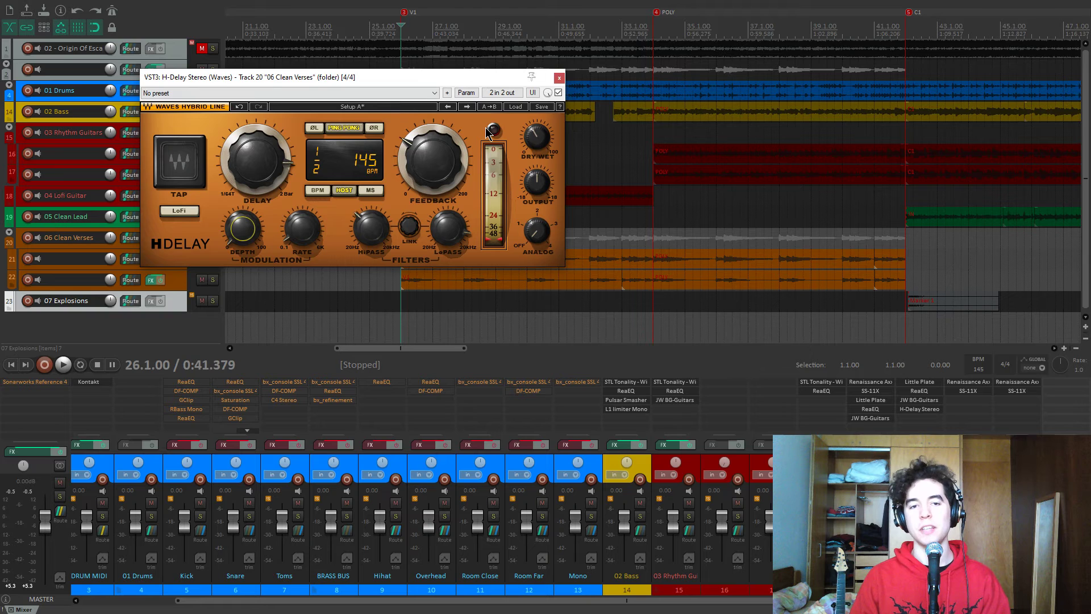
left_click(559, 79)
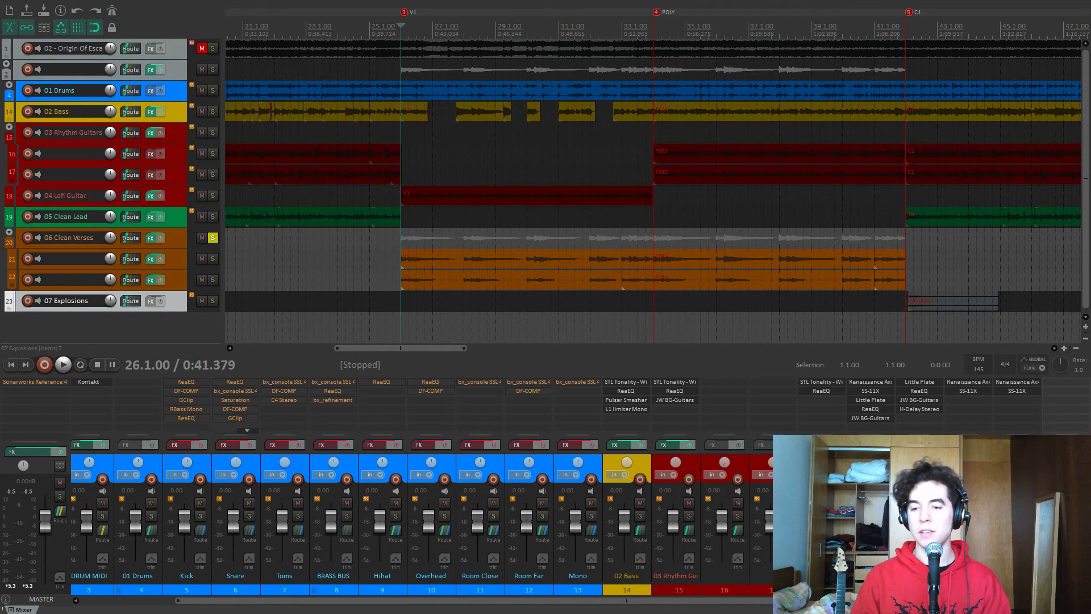
Unsolo 06 Clean Verses and look over the 07 Explosions items across the arrangement, placing the cursor at measures 42 and 59
left_click(903, 320)
scroll(823, 309, "down", 6)
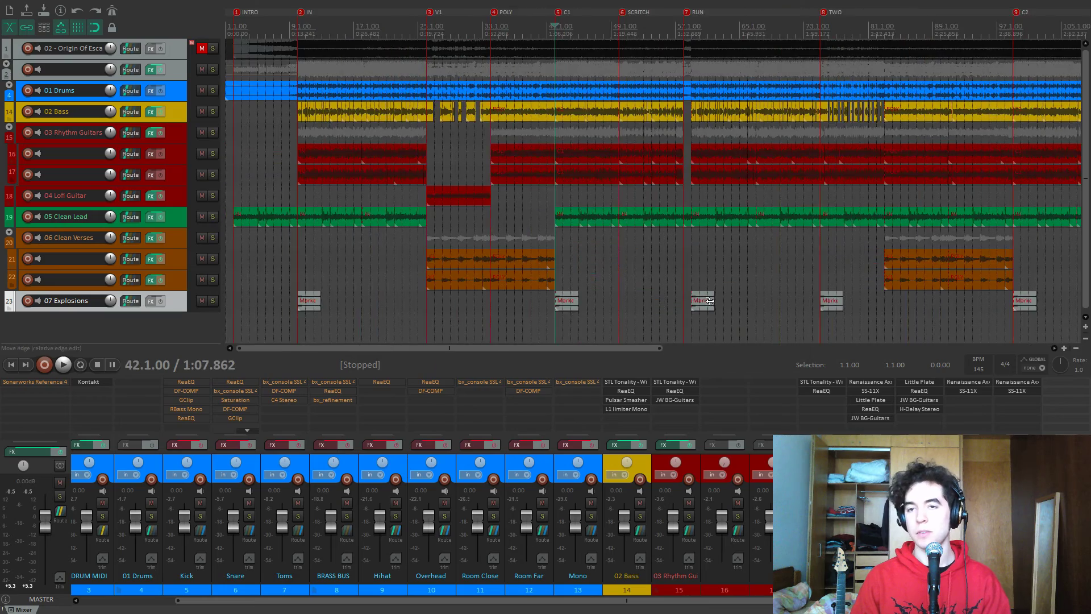
scroll(701, 305, "down", 2)
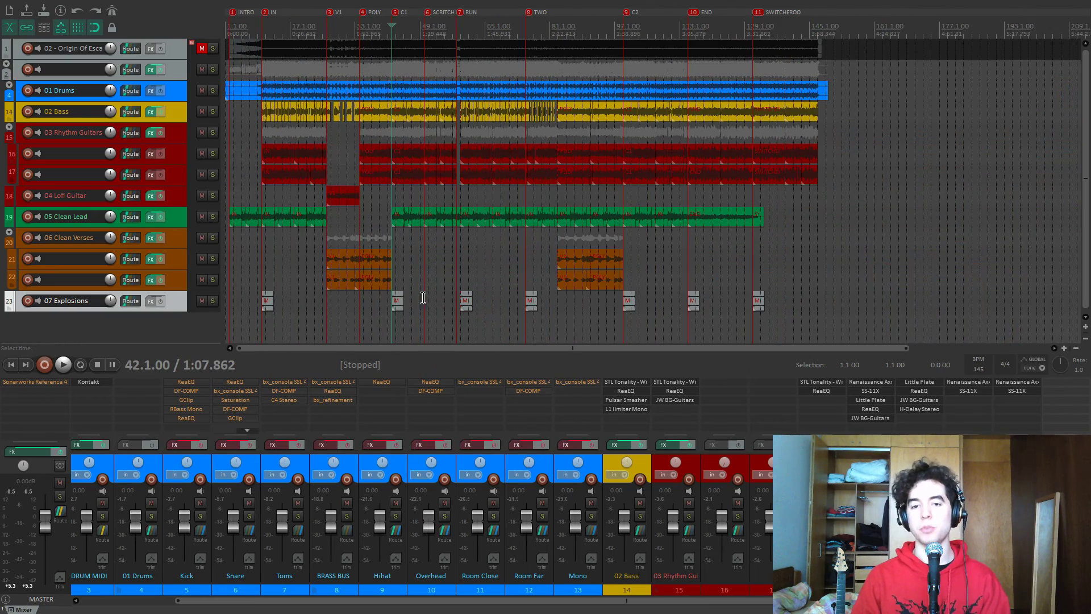
left_click(522, 325)
scroll(580, 324, "up", 6)
left_click(396, 261)
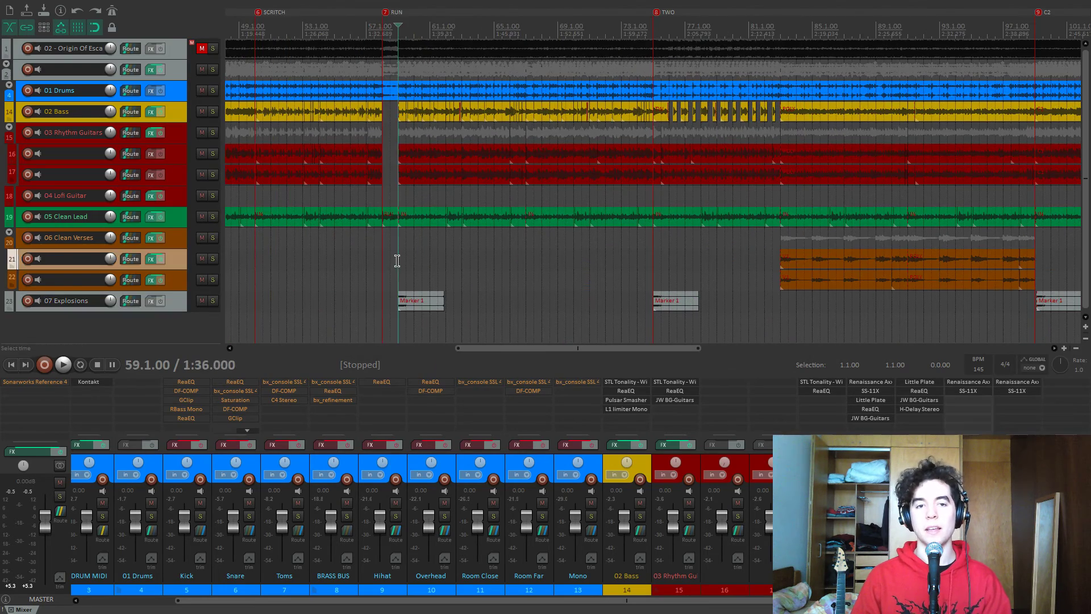
scroll(410, 262, "down", 2)
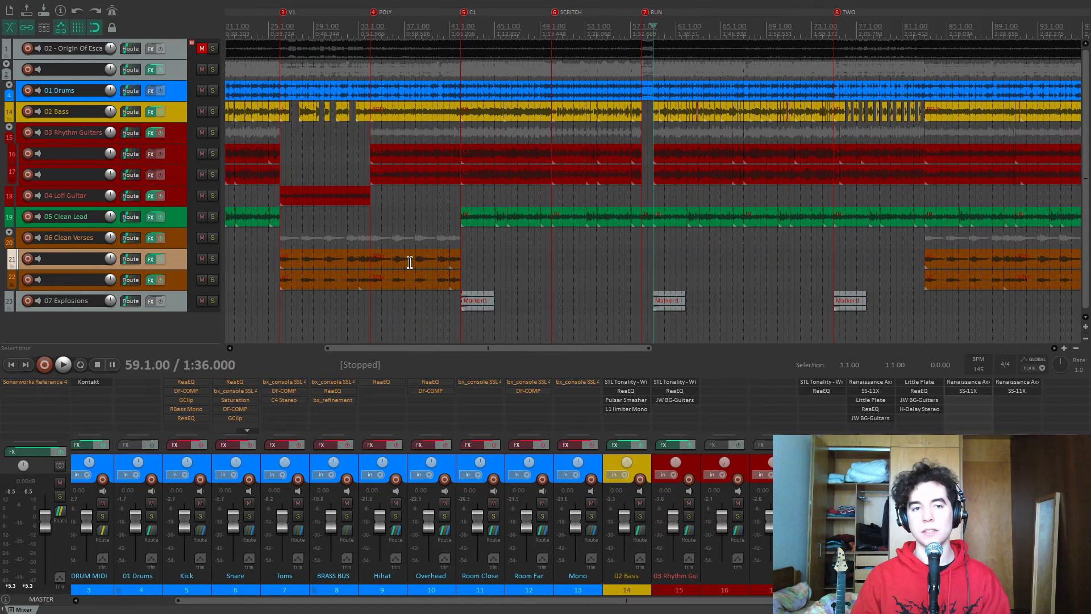
Solo 02 Bass and 03 Rhythm Guitars together and play them from measure 50, around the SCRITCH marker
left_click(538, 264)
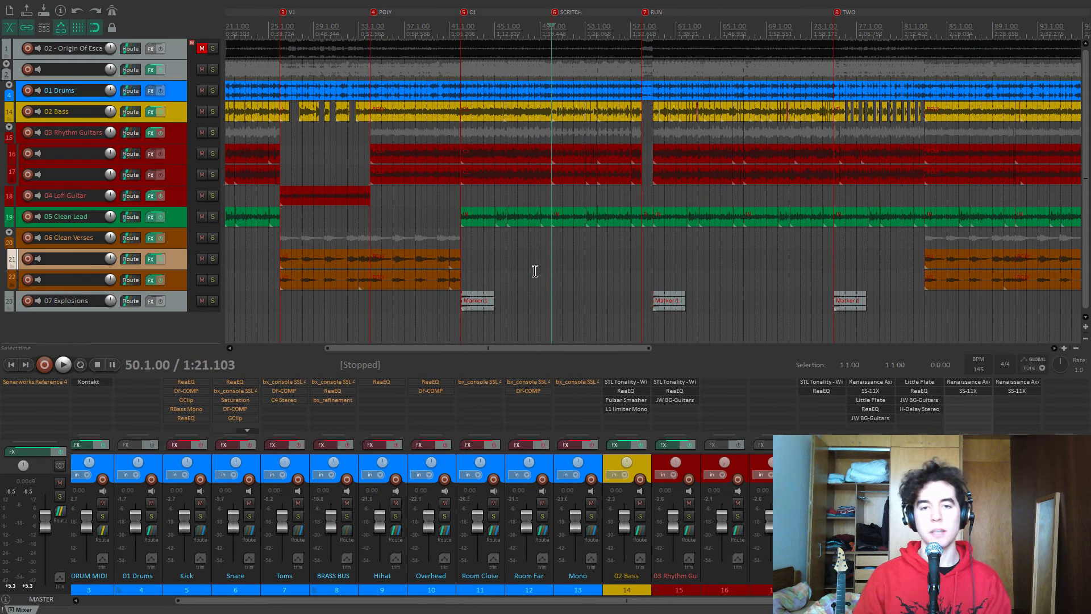
left_click_drag(213, 112, 213, 132)
scroll(594, 263, "up", 5)
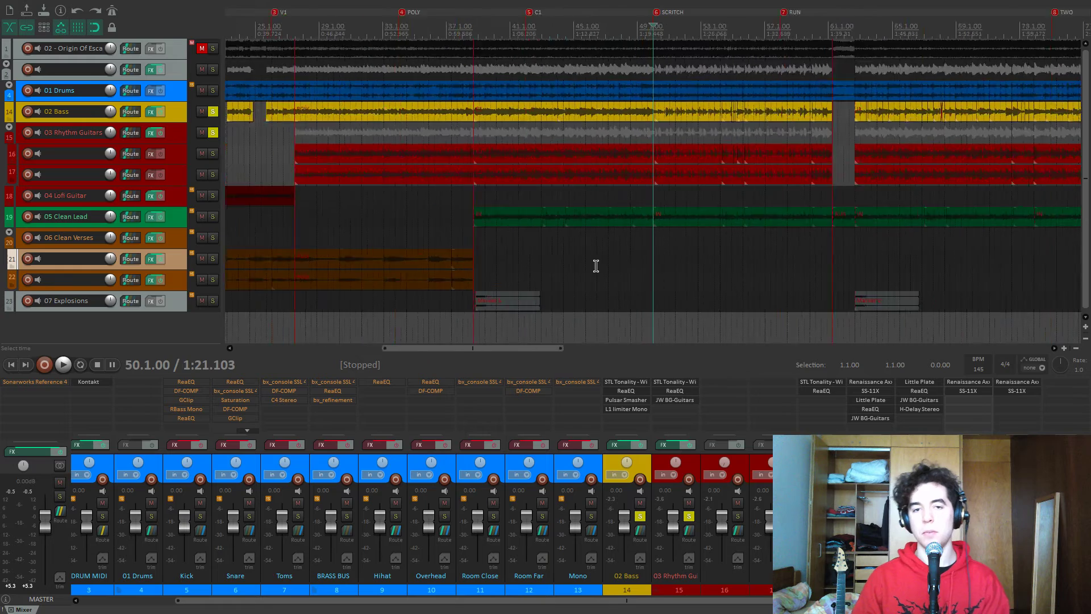
key("space")
scroll(653, 280, "down", 3)
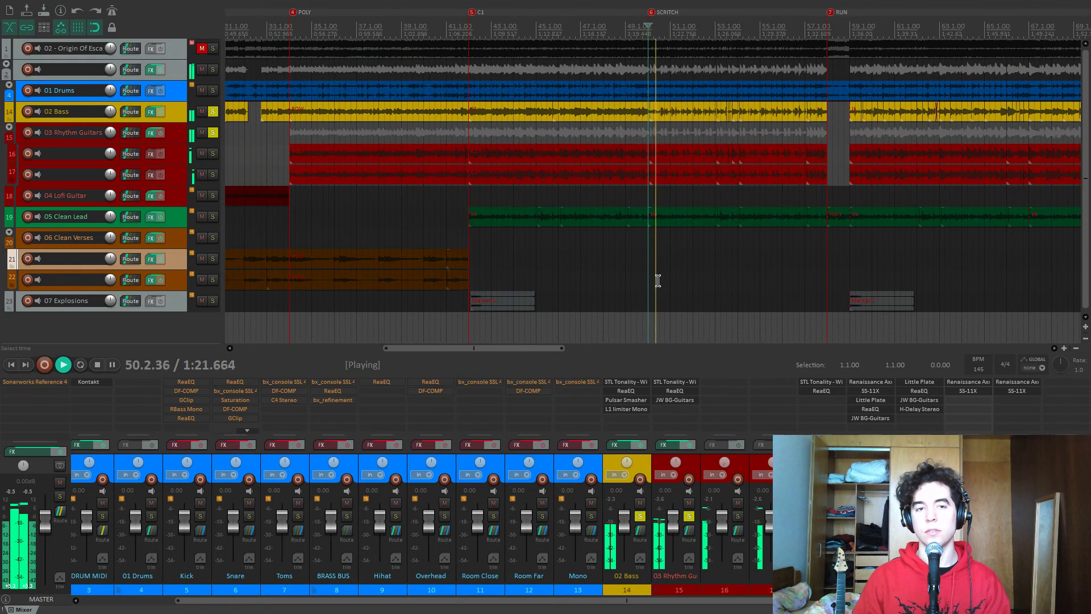
Toggle the solo on 03 Rhythm Guitars during playback to compare with 02 Bass alone, stop, and unsolo both tracks
left_click(213, 133)
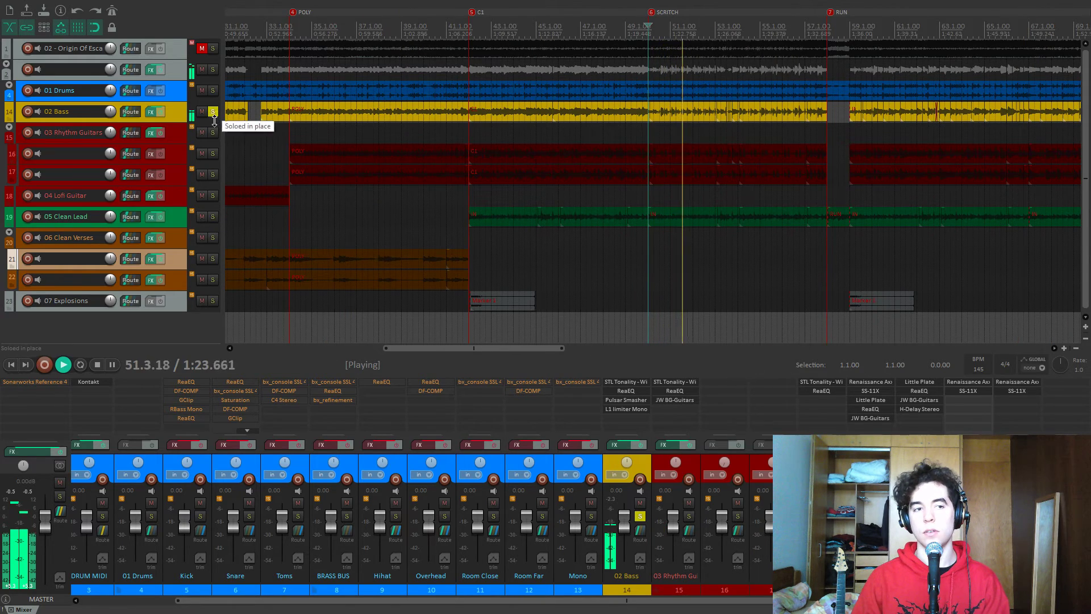
left_click(213, 132)
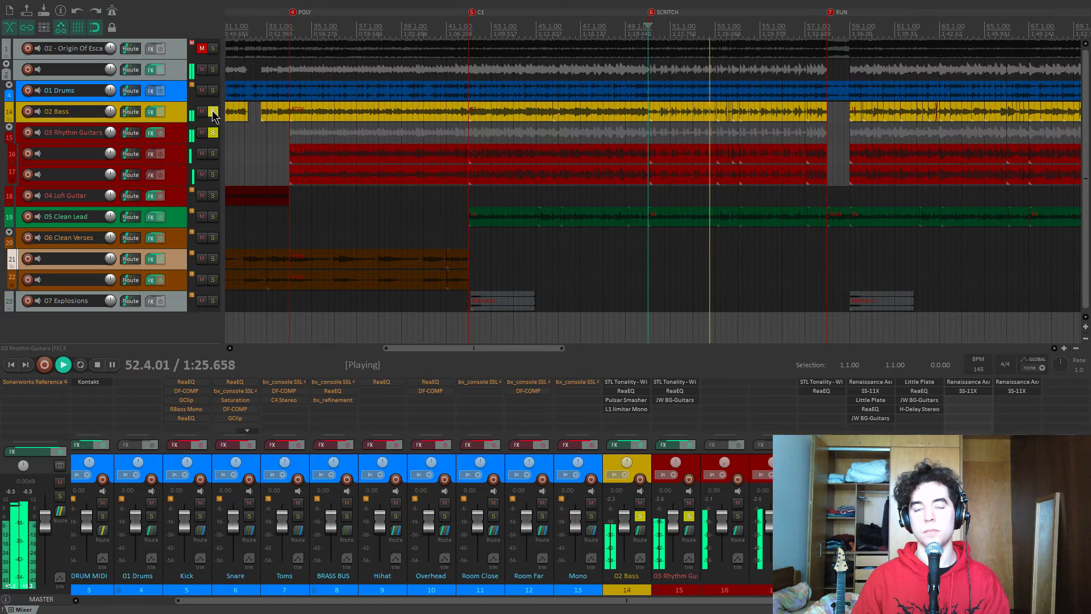
key("space")
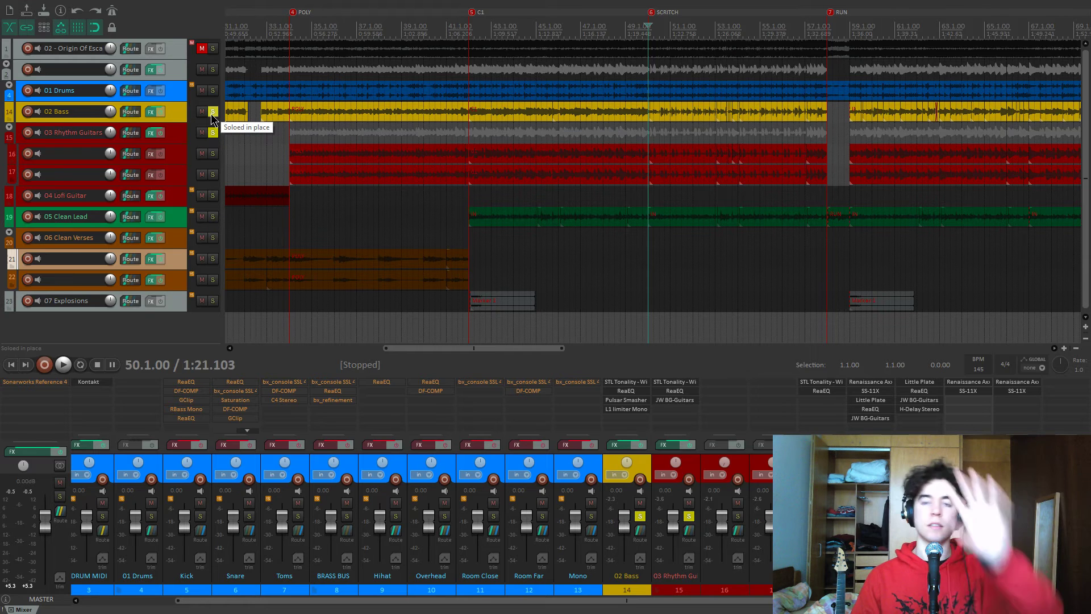
left_click(212, 112)
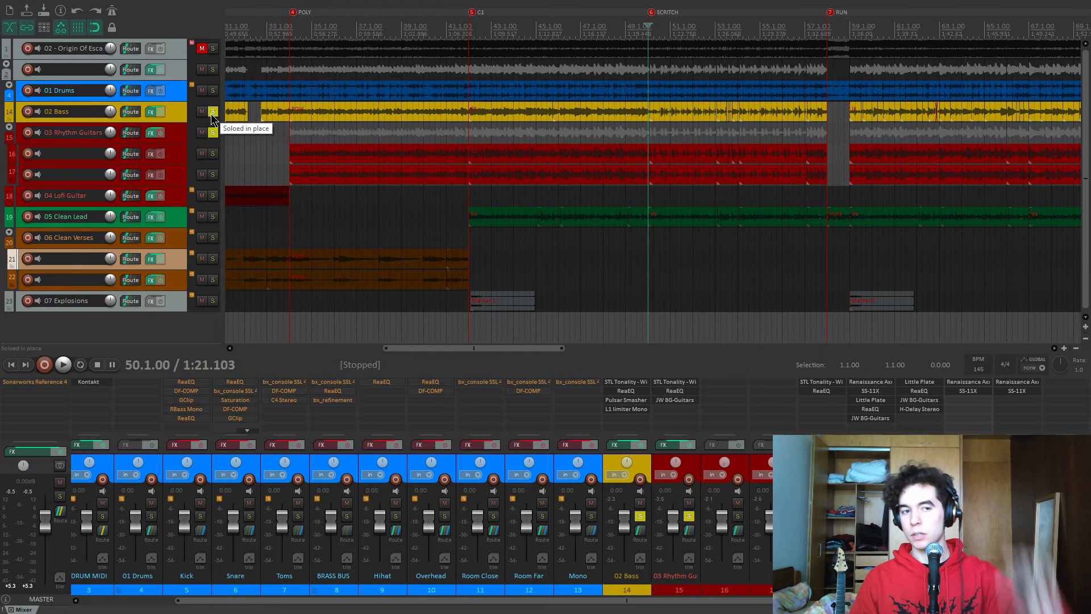
left_click(212, 132)
Place the cursor at measure 8 before the IN marker and play the full mix through the first 07 Explosions item
scroll(482, 309, "down", 3)
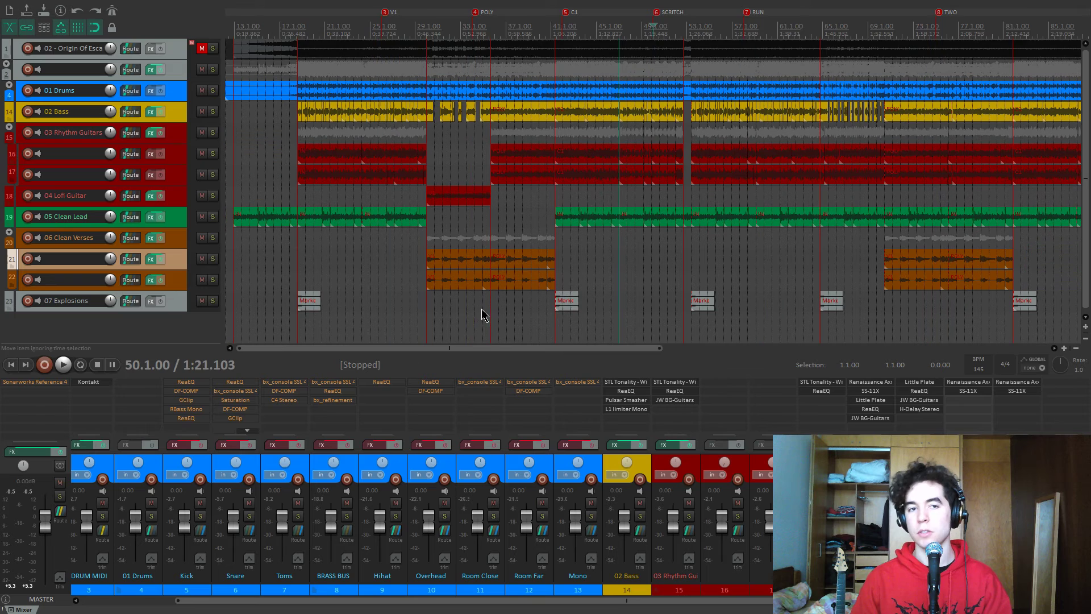
left_click(289, 299)
scroll(585, 290, "up", 5)
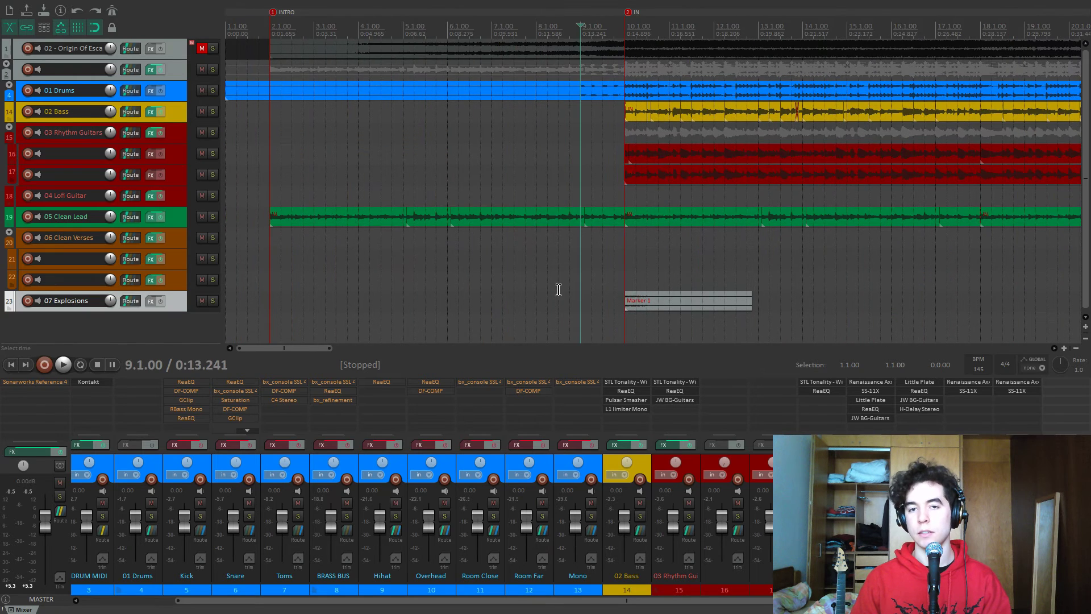
left_click(549, 285)
key("space")
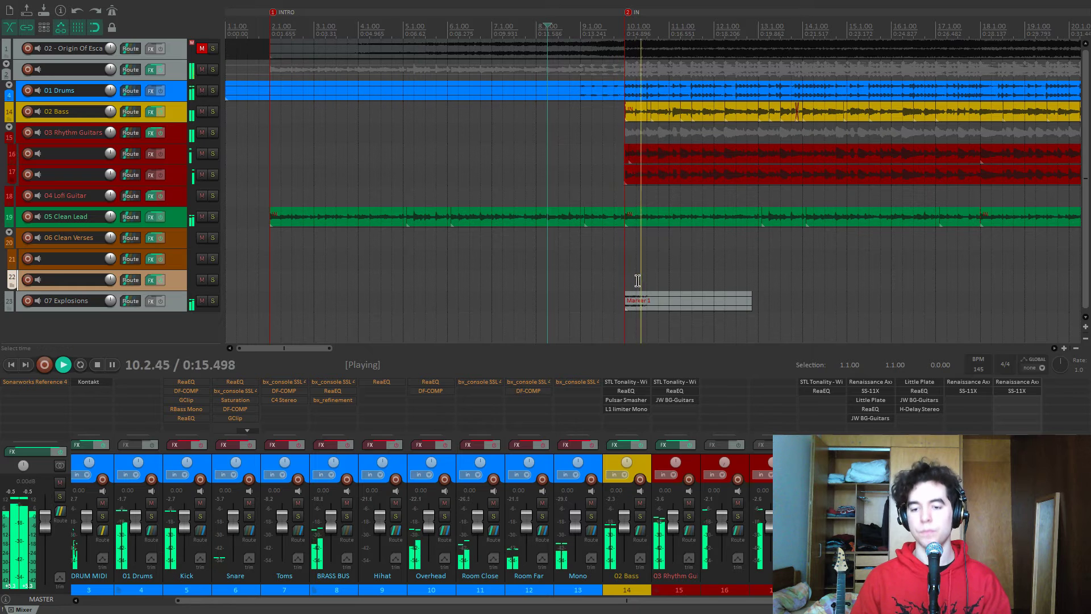
scroll(637, 268, "down", 2)
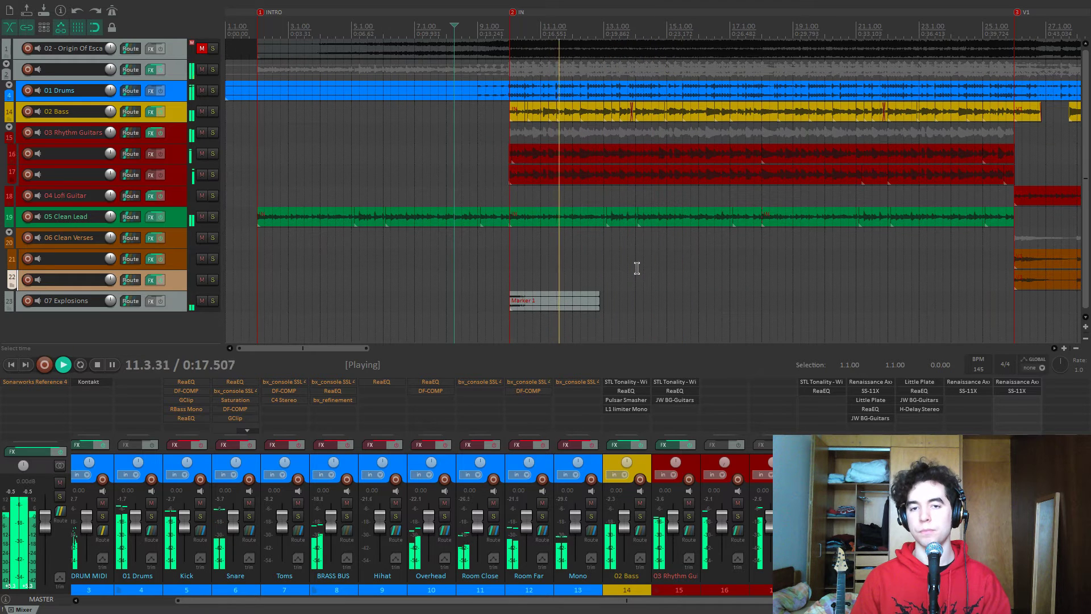
key("space")
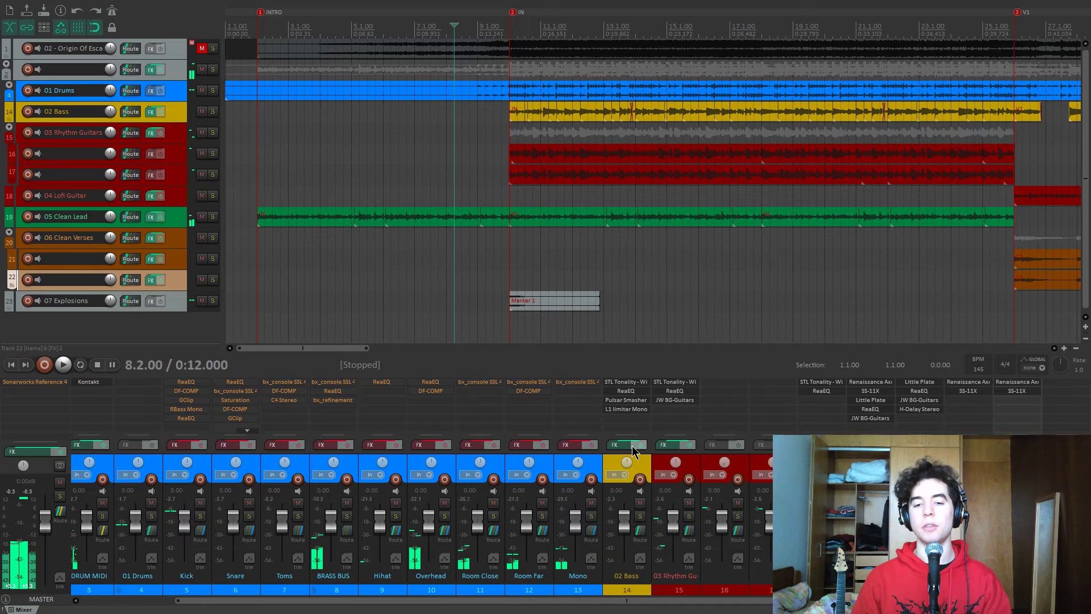
Open the FX chain of the Track 2 folder, reactivate Gullfoss, and arrange its window below the upper tracks
scroll(626, 455, "left", 2)
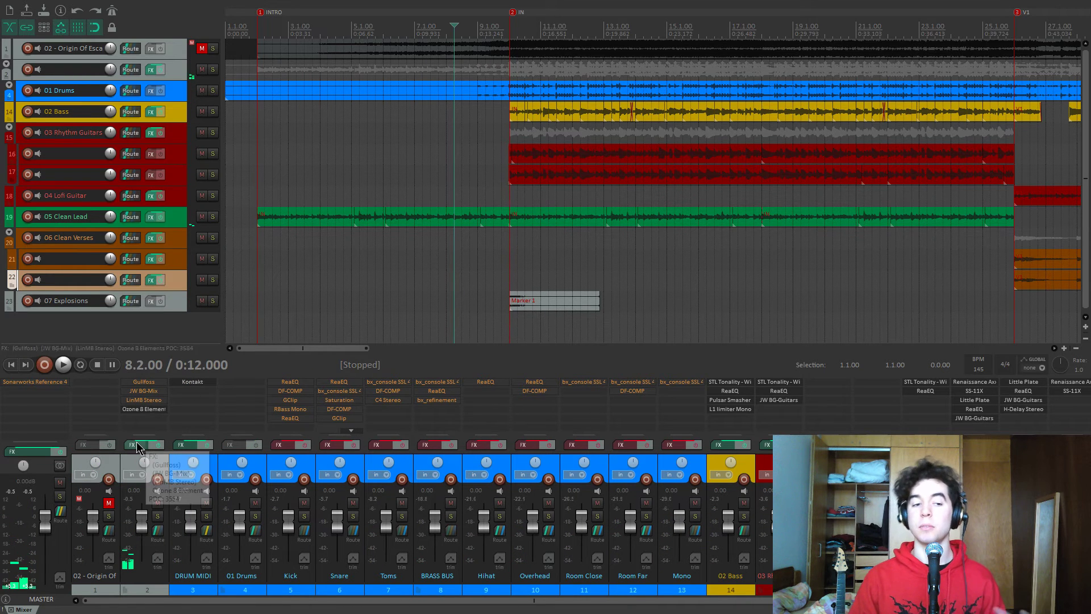
left_click(143, 400)
left_click_drag(429, 78, 640, 107)
left_click(385, 129)
left_click(383, 130)
left_click_drag(535, 108, 472, 164)
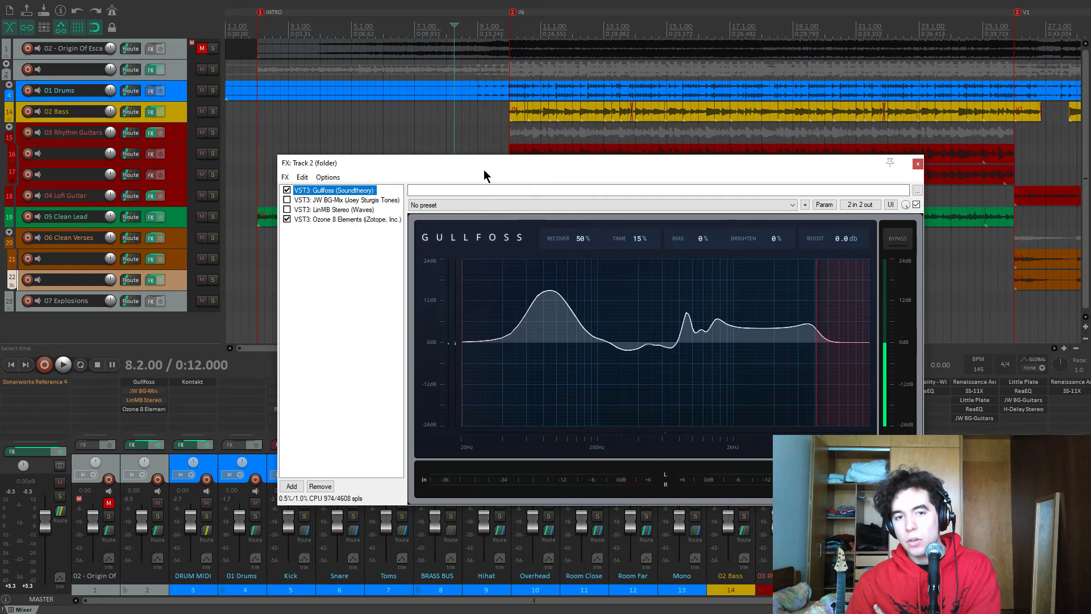
left_click_drag(513, 163, 497, 160)
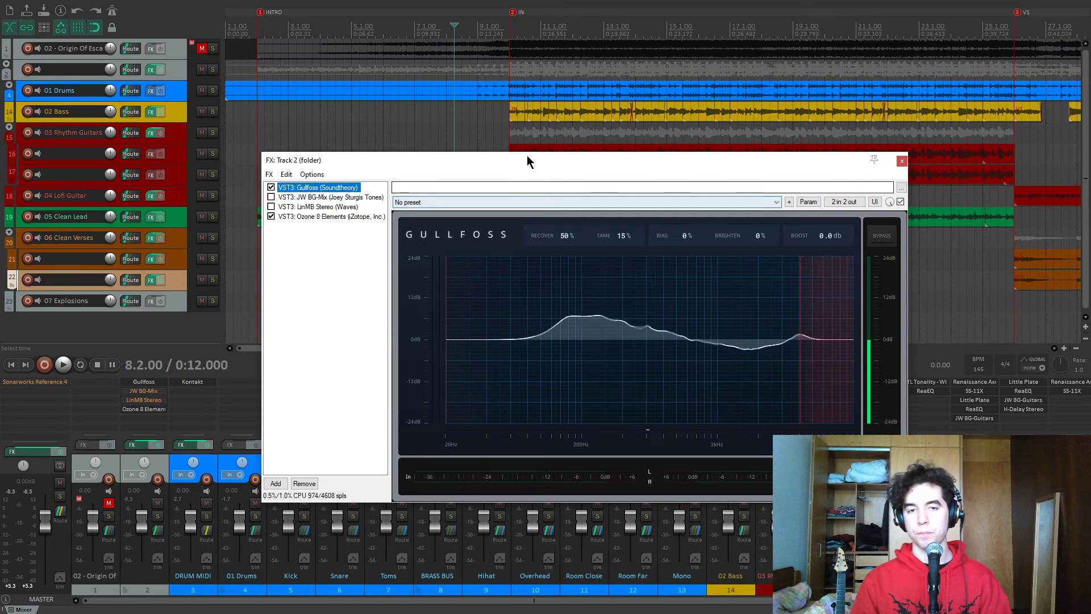
Play the mix from measure 9 twice while watching Gullfoss's response curve
left_click(480, 126)
key("space")
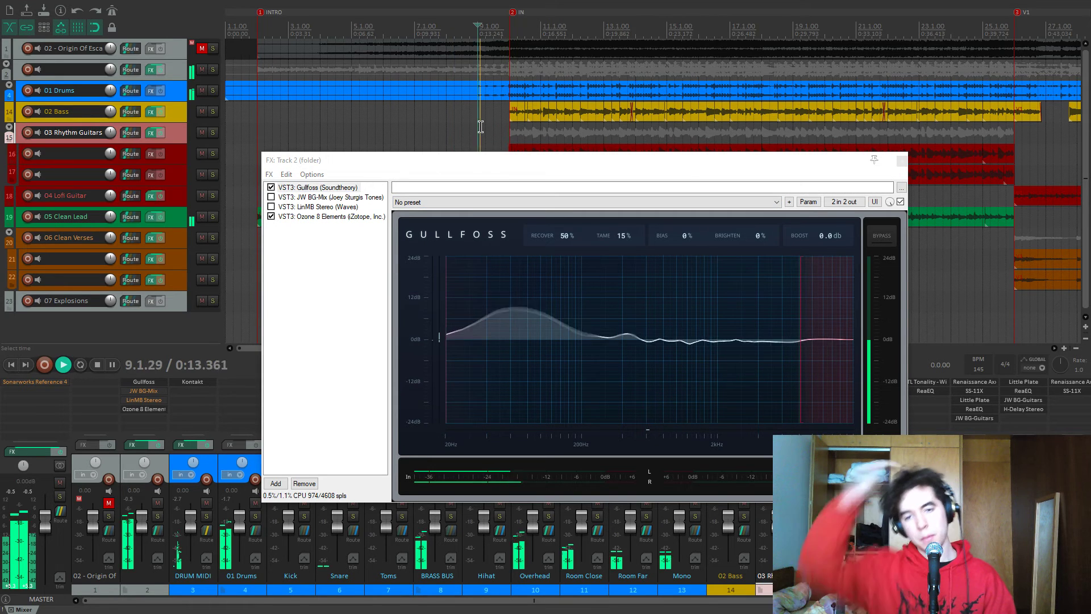
key("space")
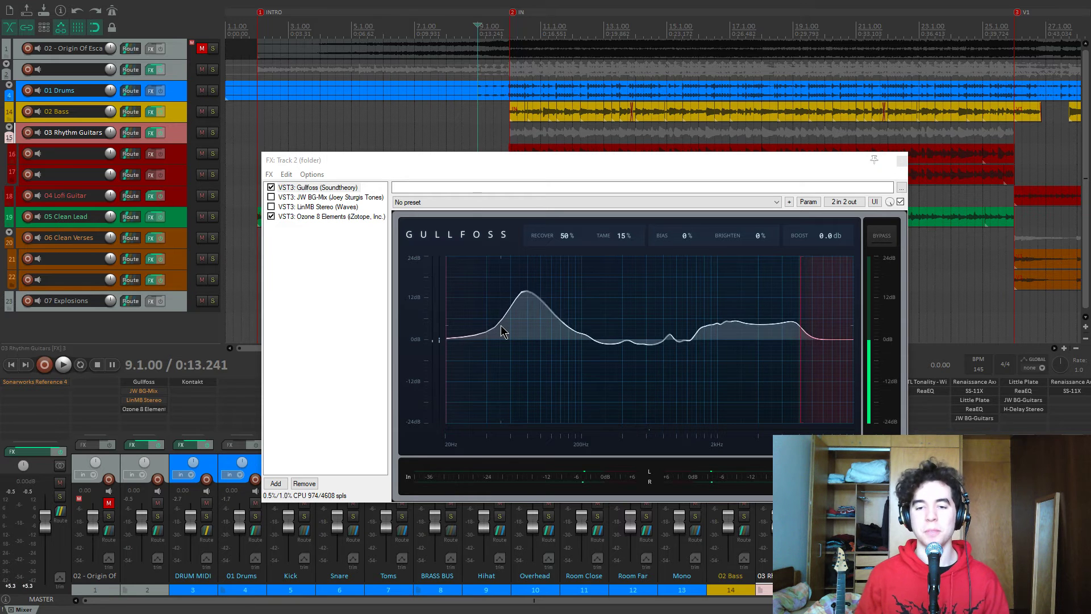
key("space")
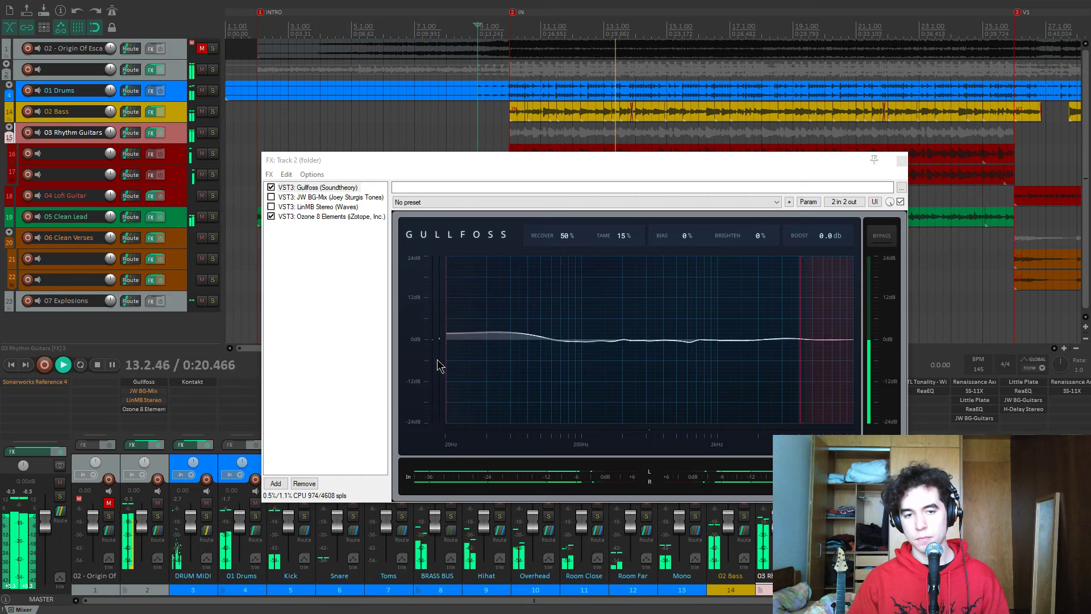
key("space")
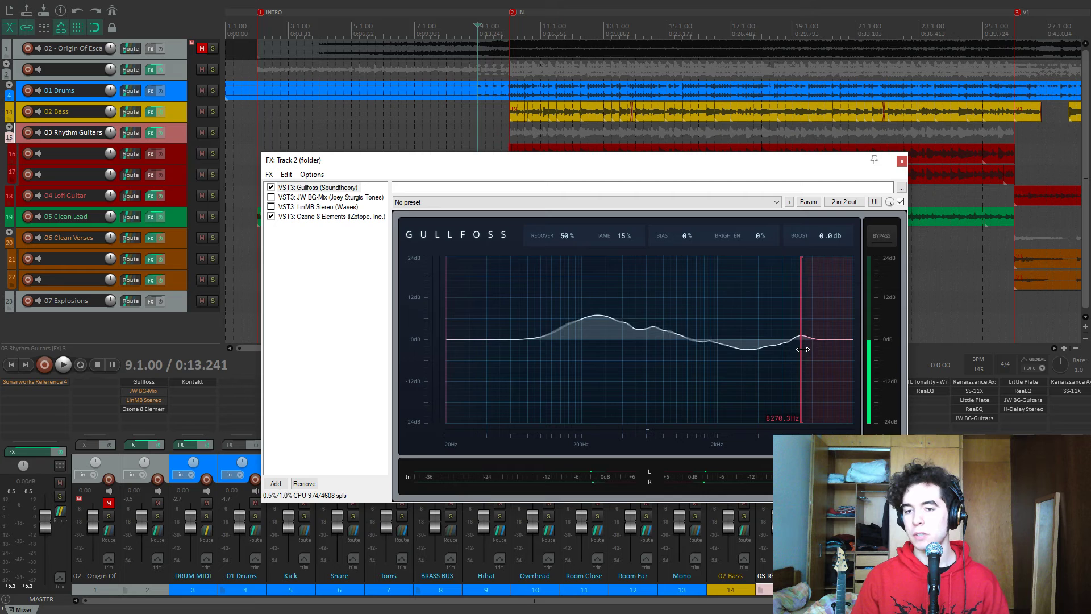
Audition Gullfoss with its upper frequency limit moved to the end of the range, and return the limit to 8270.3 Hz
left_click_drag(802, 358, 852, 356)
key("space")
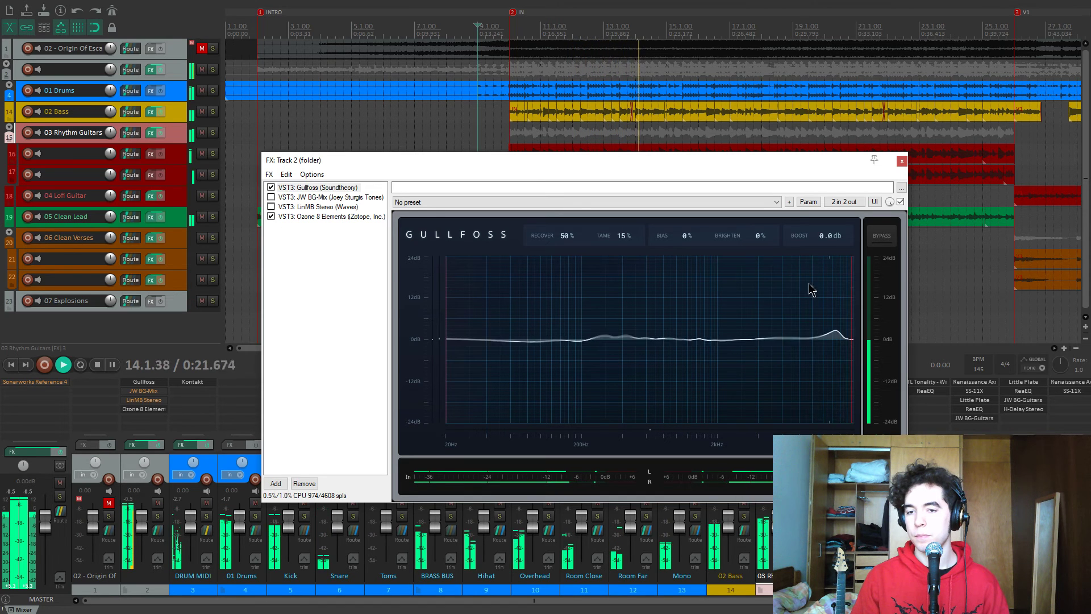
key("space")
left_click_drag(853, 344, 813, 349)
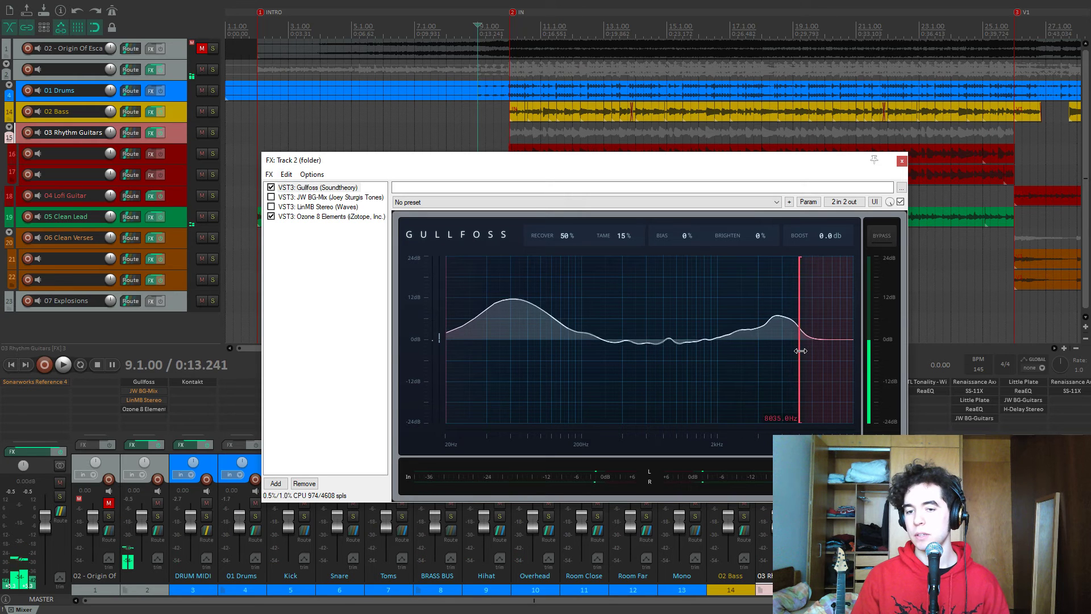
left_click_drag(802, 351, 802, 351)
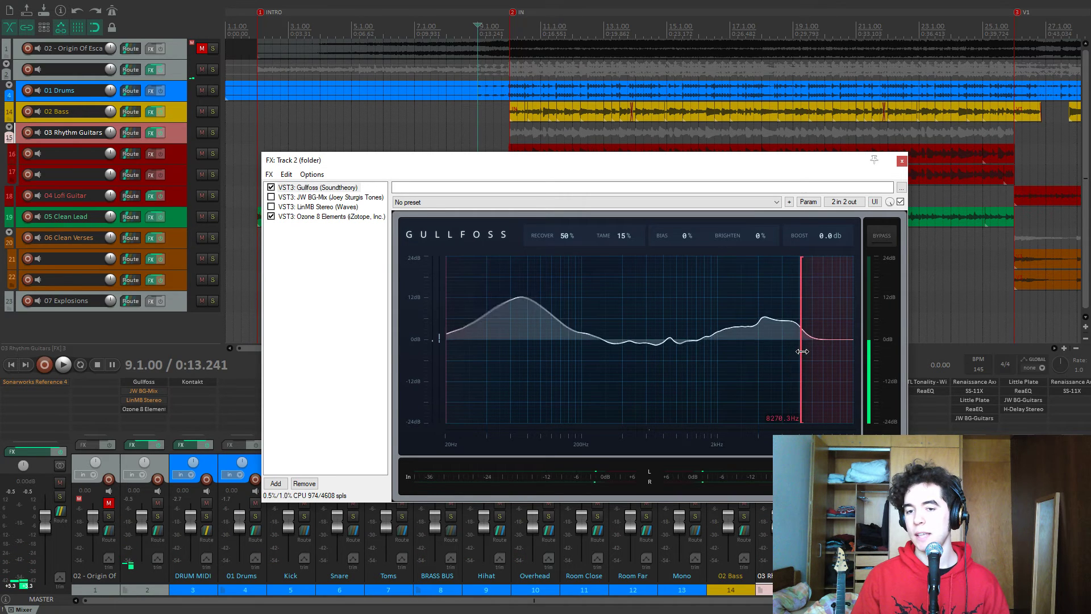
Show and reactivate JW BG-Mix on the Track 2 folder, and compare it on and off while playing from measure 9
left_click(307, 197)
left_click_drag(376, 166, 351, 75)
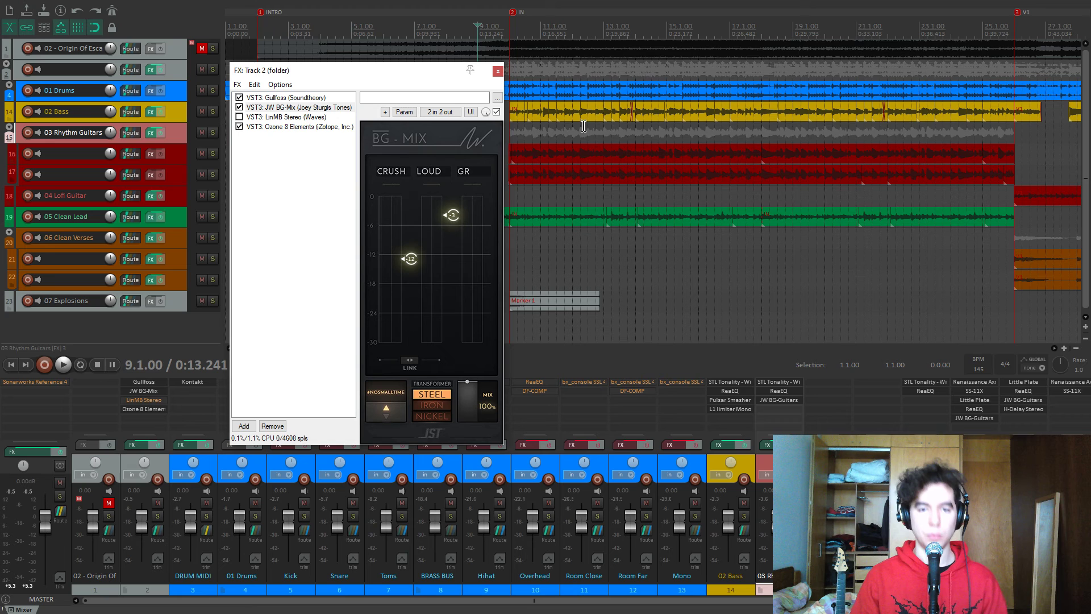
left_click(240, 107)
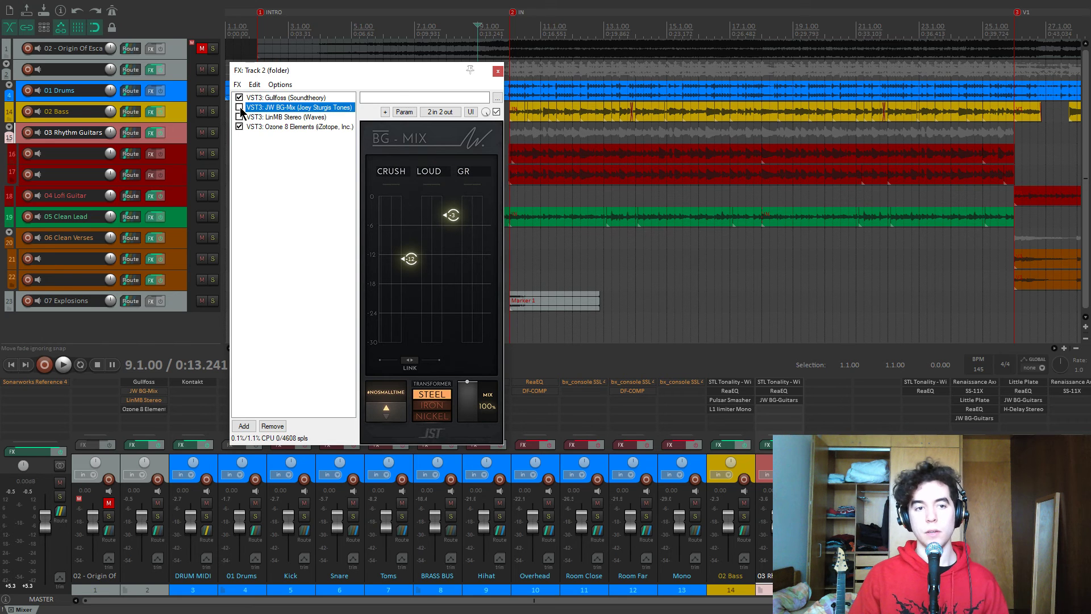
key("space")
left_click(239, 107)
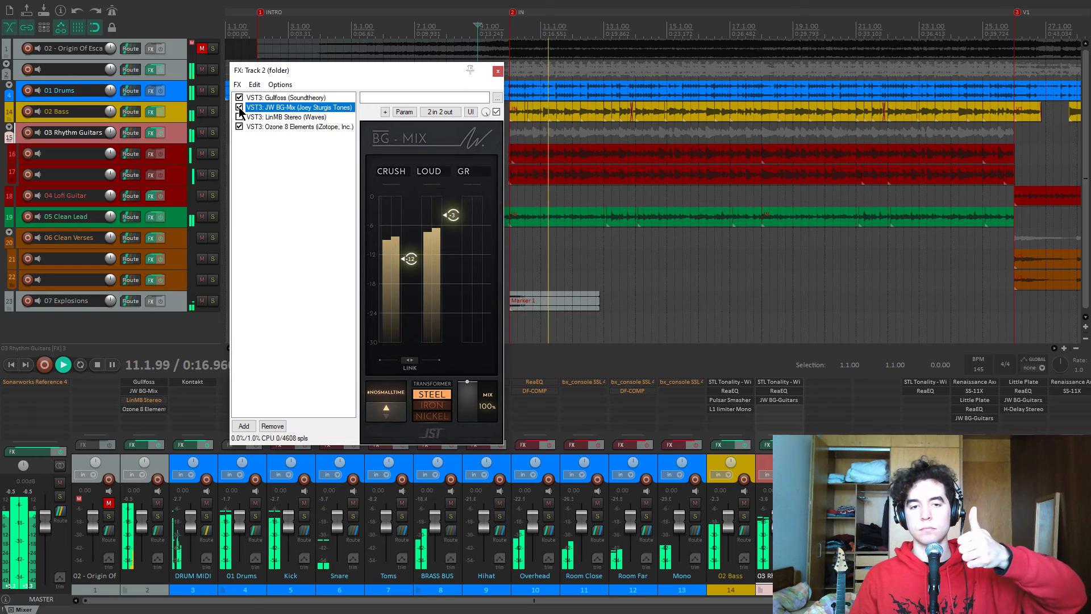
left_click(239, 107)
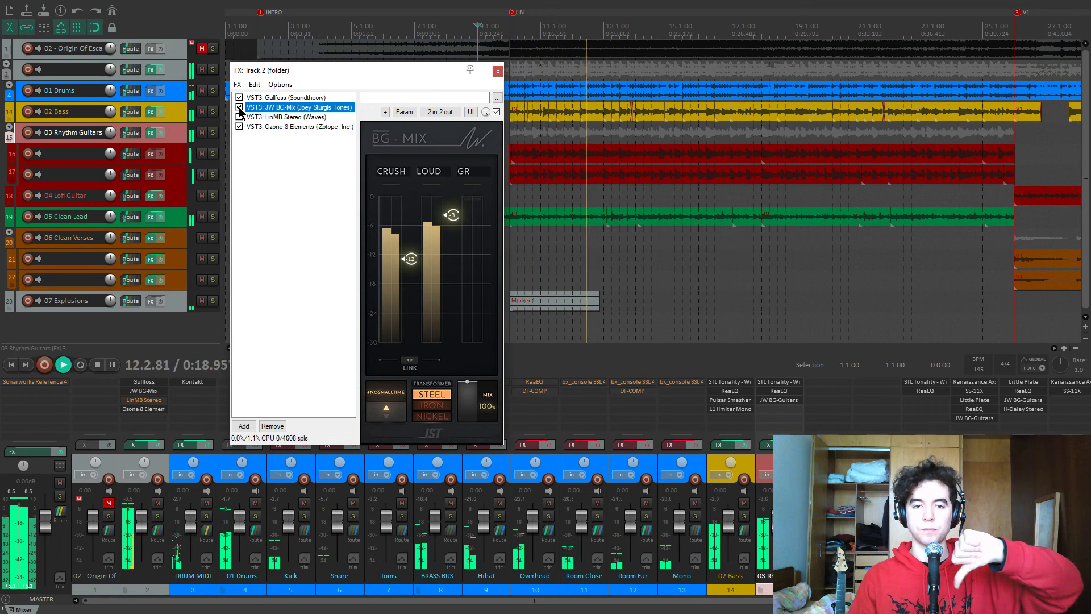
left_click(240, 107)
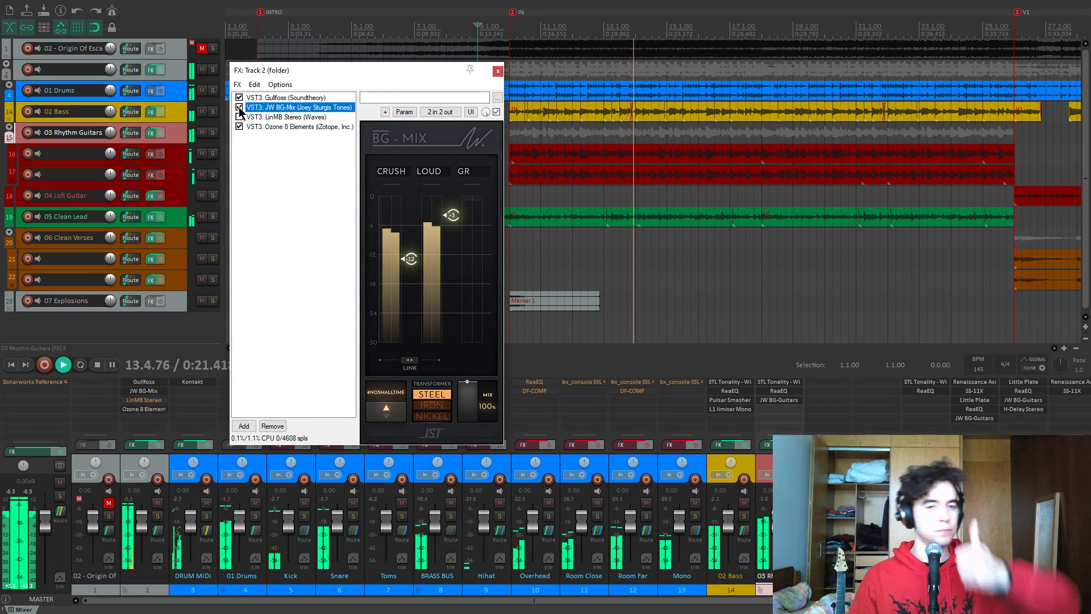
key("space")
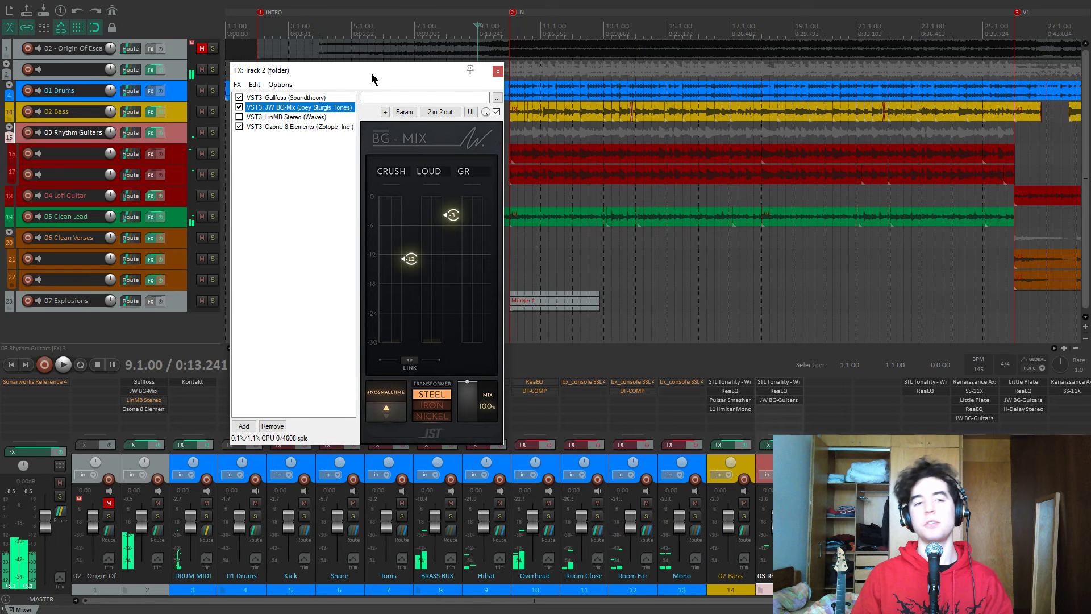
Show and reactivate LinMB Stereo on the Track 2 folder, and reposition its window over the arrangement
left_click_drag(371, 72, 367, 76)
left_click(281, 120)
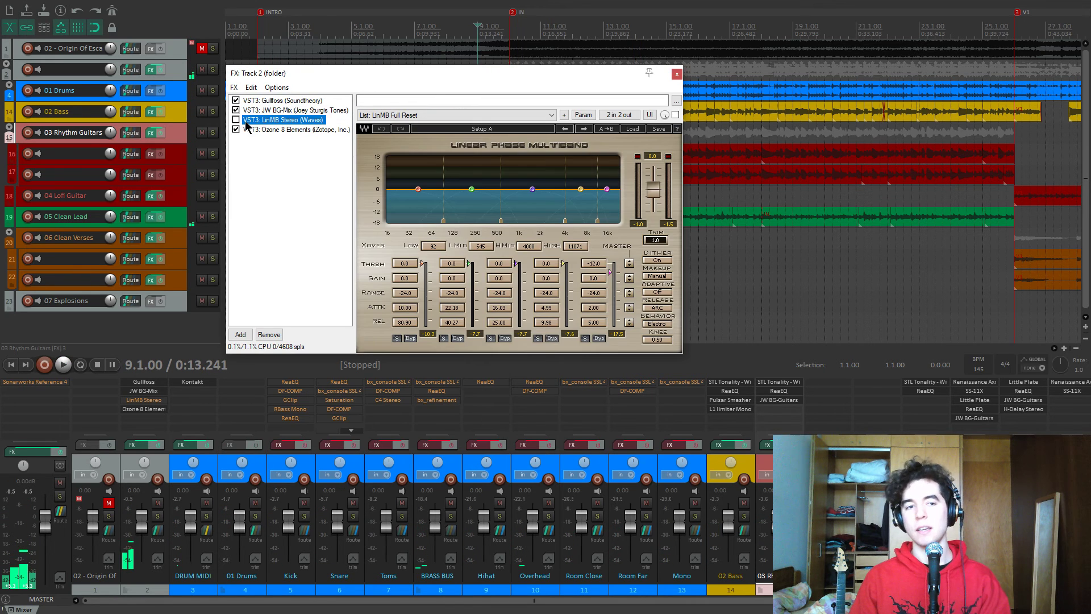
left_click_drag(339, 76, 459, 126)
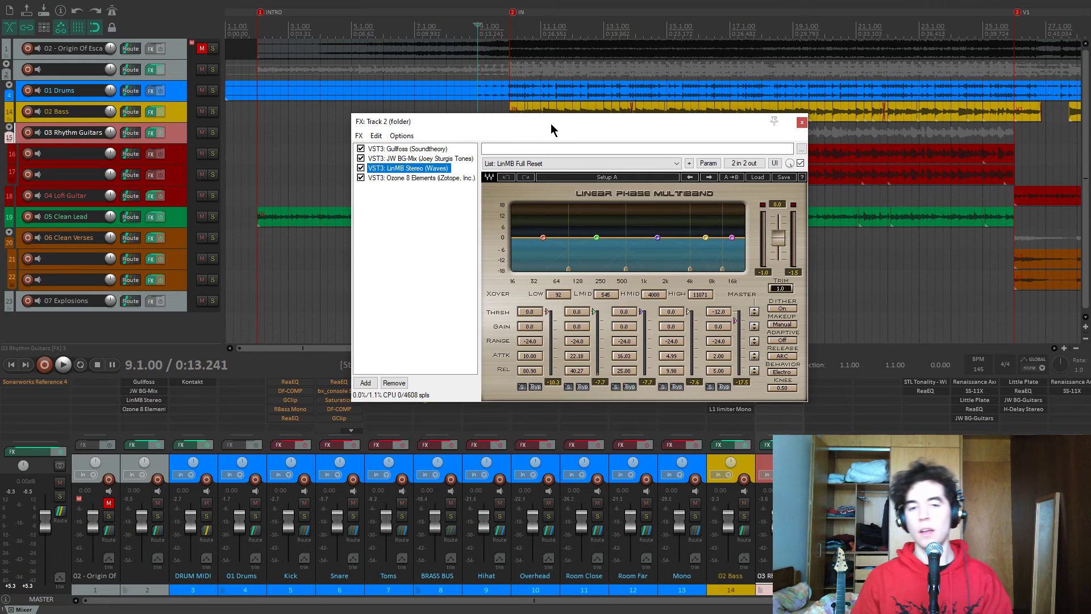
left_click_drag(551, 123, 470, 122)
left_click_drag(565, 125, 576, 90)
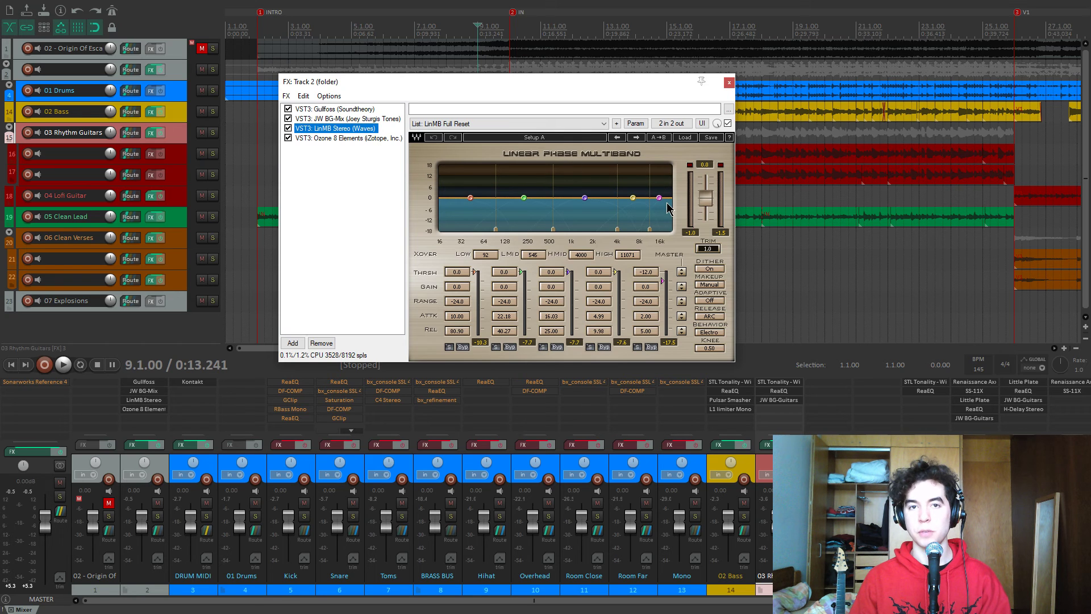
Play the mix from the IN marker at measure 10 and compare LinMB Stereo bypassed and active
key("space")
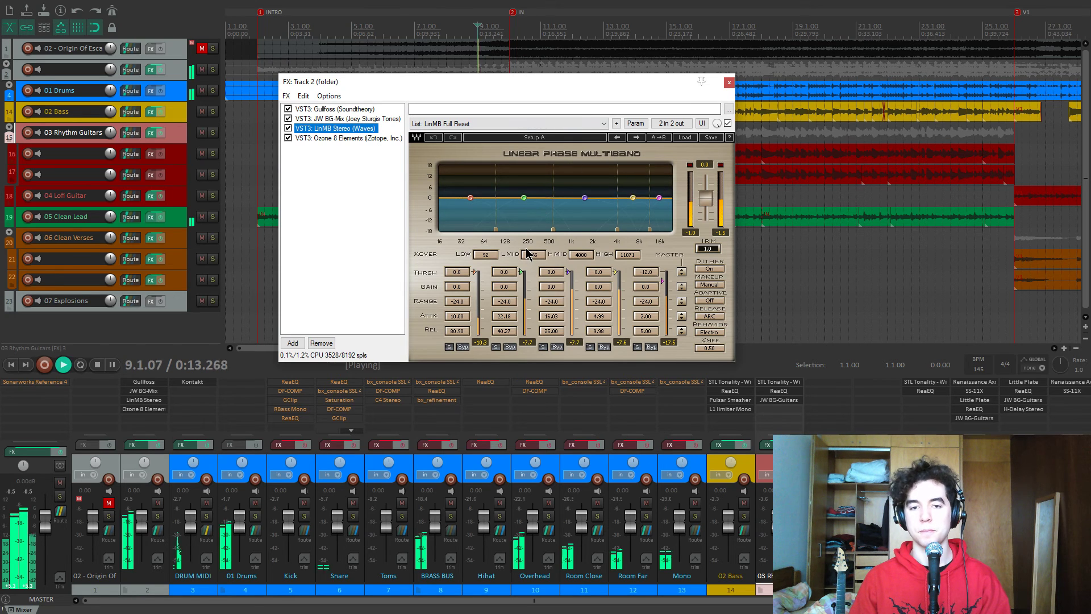
key("space")
left_click(485, 65)
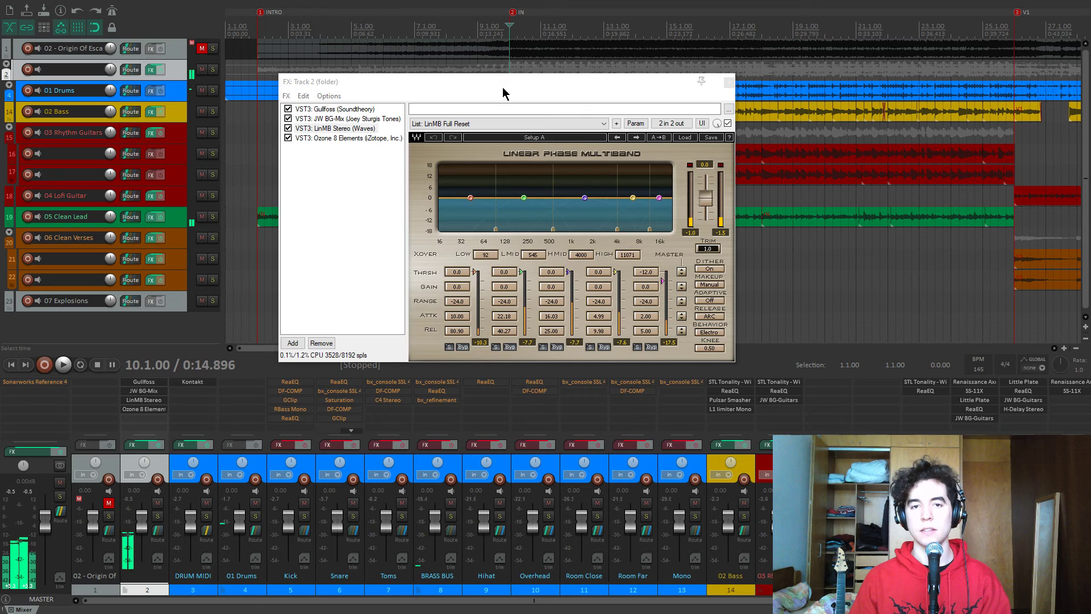
key("space")
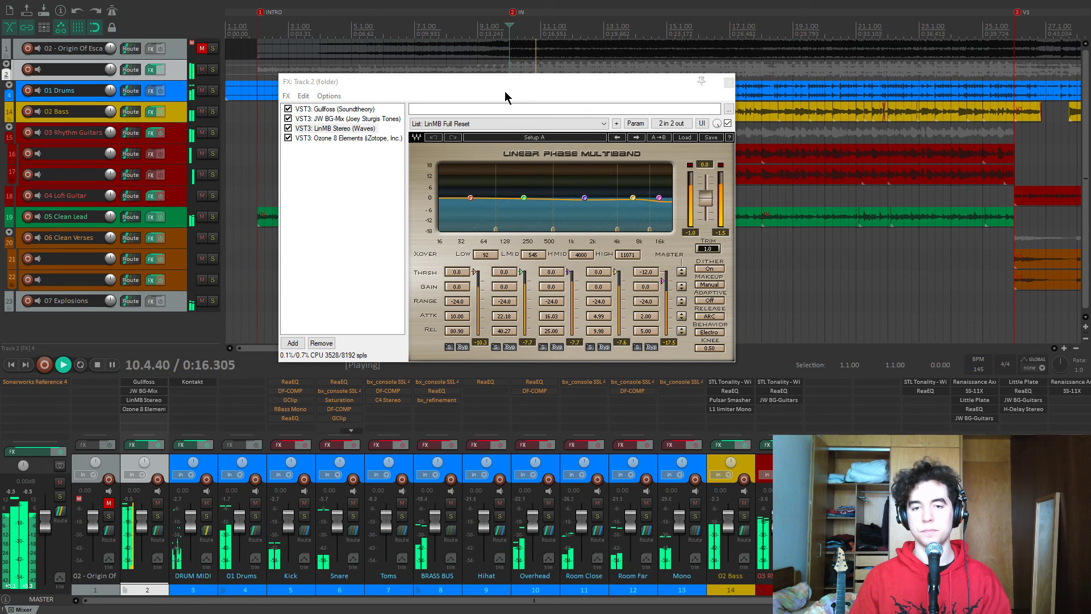
left_click(728, 123)
left_click(729, 123)
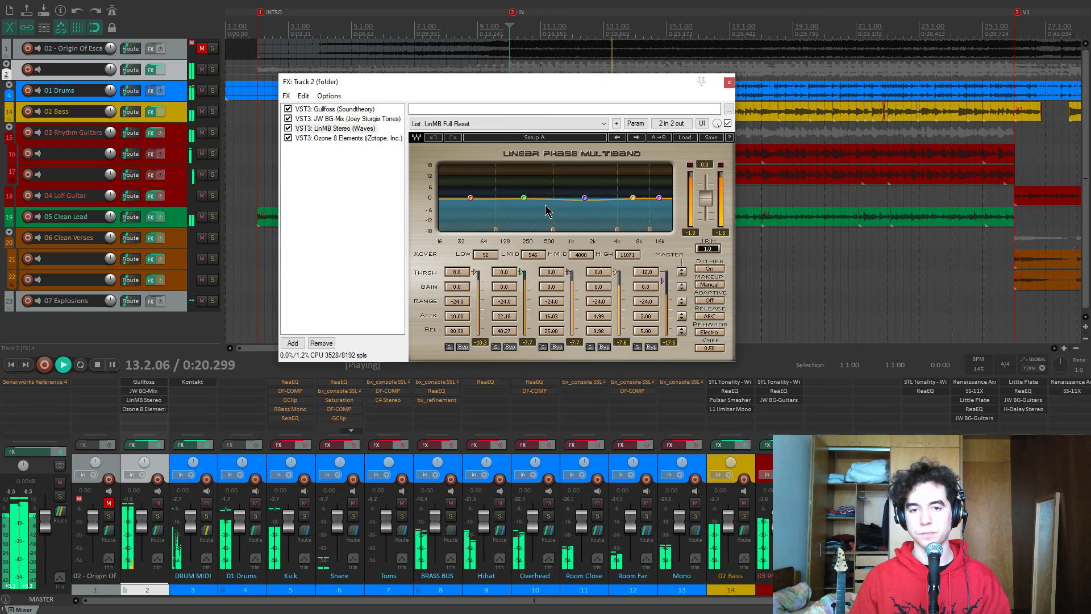
key("space")
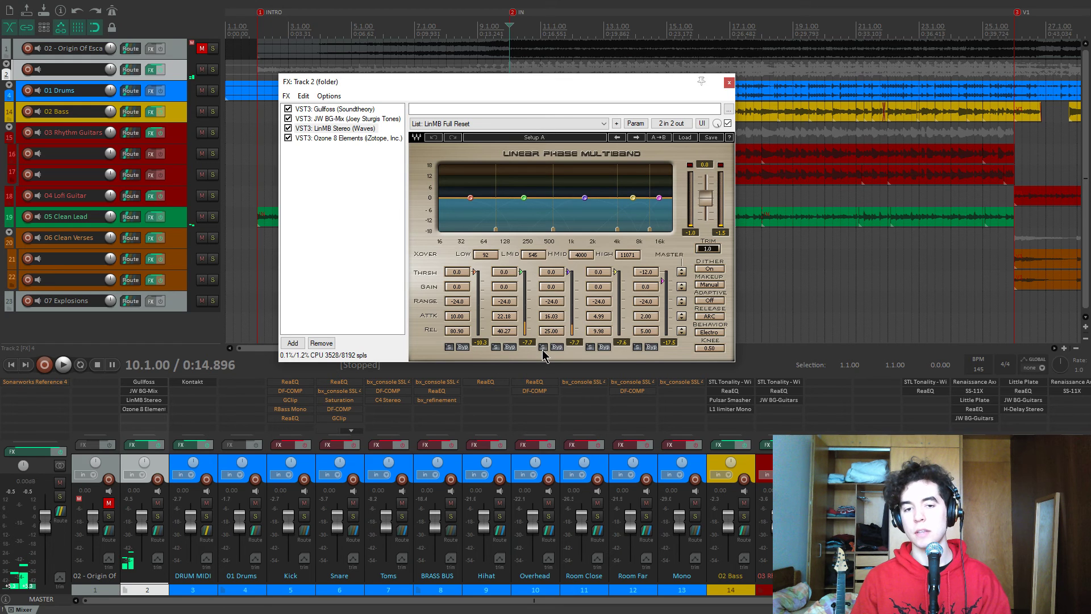
Play the mix from measure 10 and solo LinMB's first, second and fourth bands one at a time, clearing each solo
key("space")
left_click(448, 347)
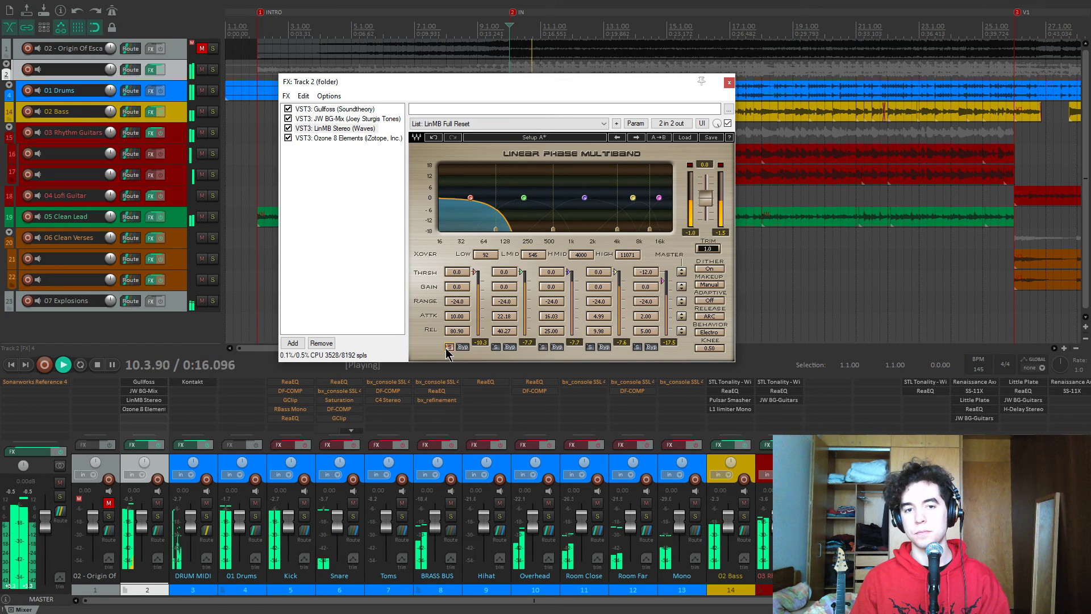
left_click(448, 347)
left_click(496, 348)
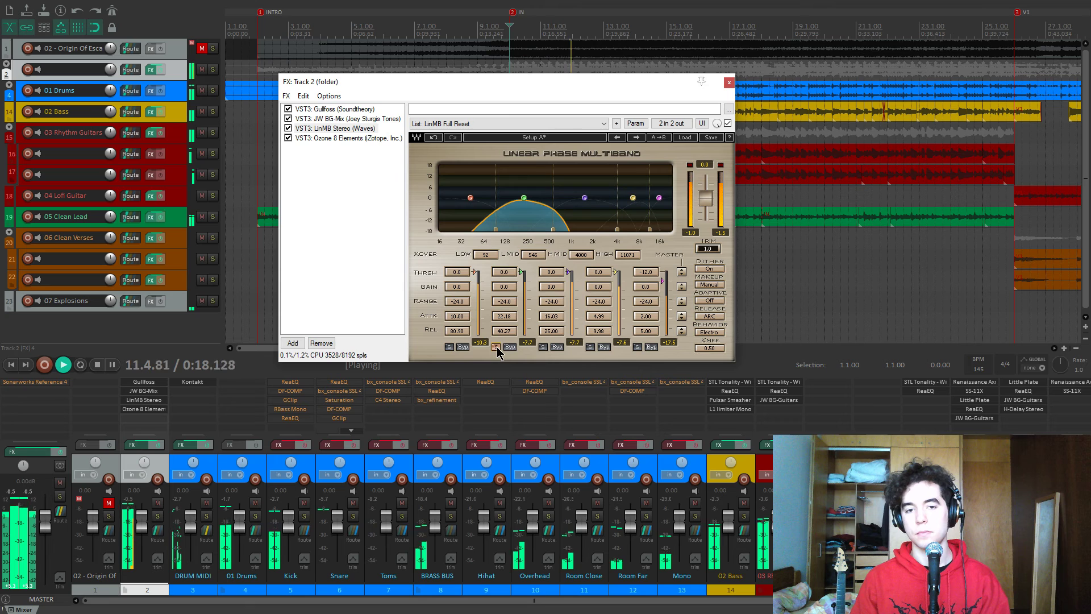
left_click(497, 347)
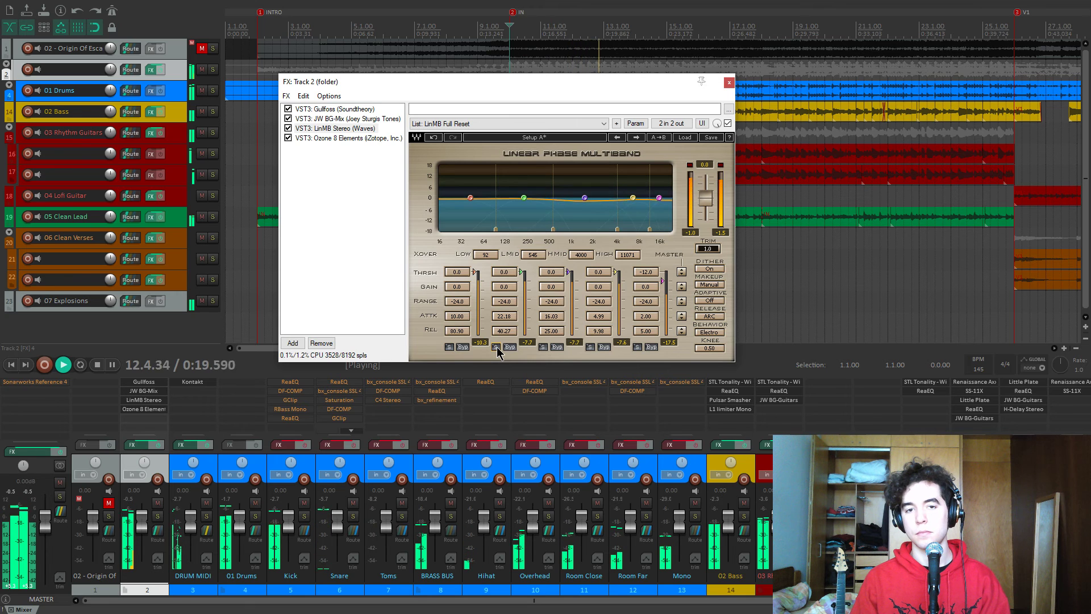
left_click(590, 348)
key("space")
left_click(590, 348)
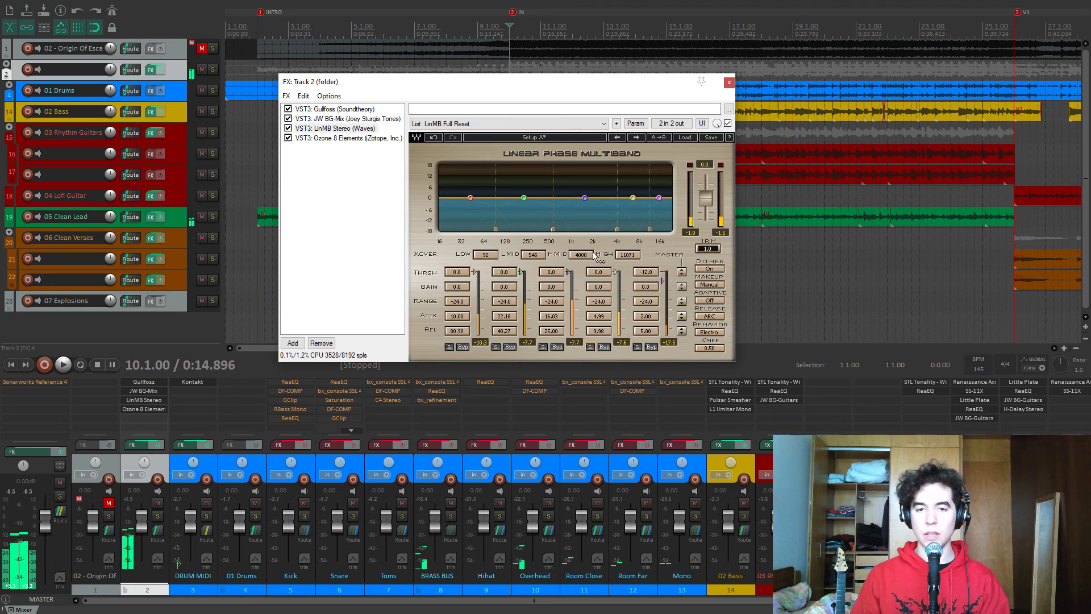
Solo LinMB's third band, play it from measure 10, and clear the solo
left_click(543, 347)
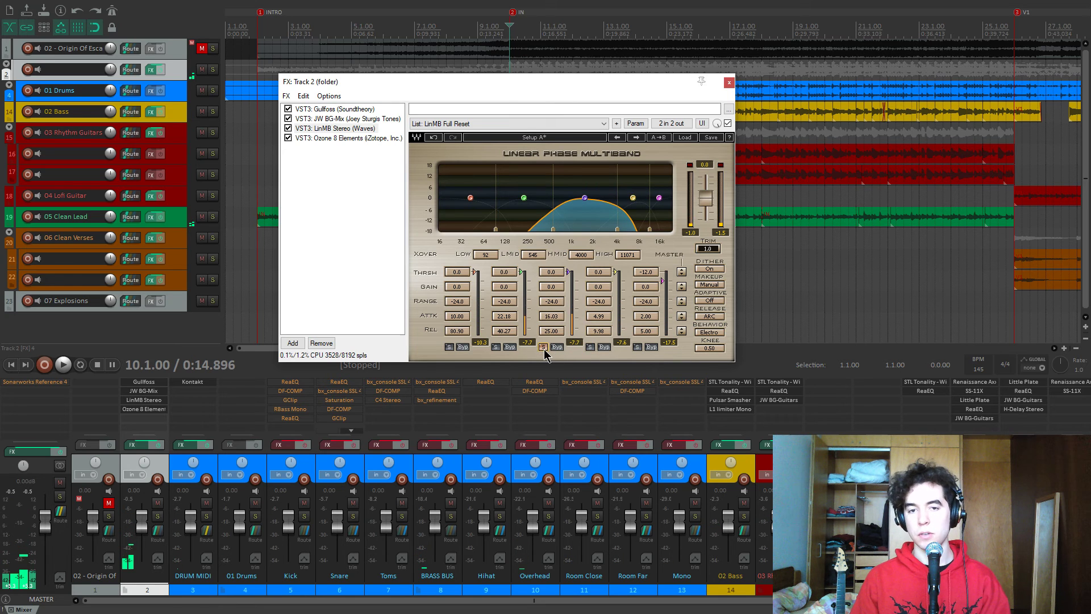
key("space")
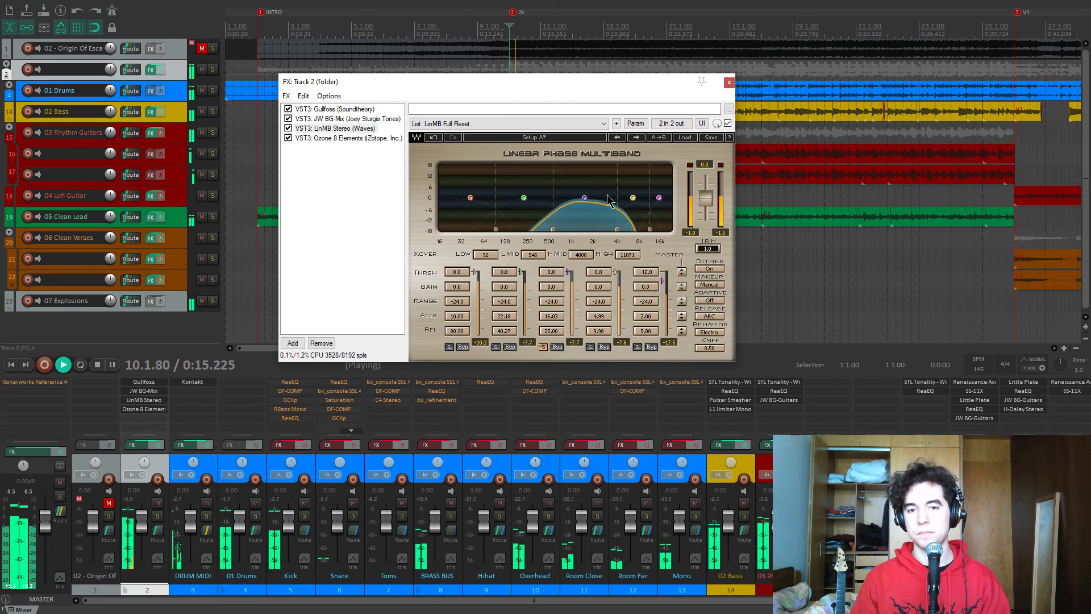
left_click(543, 348)
key("space")
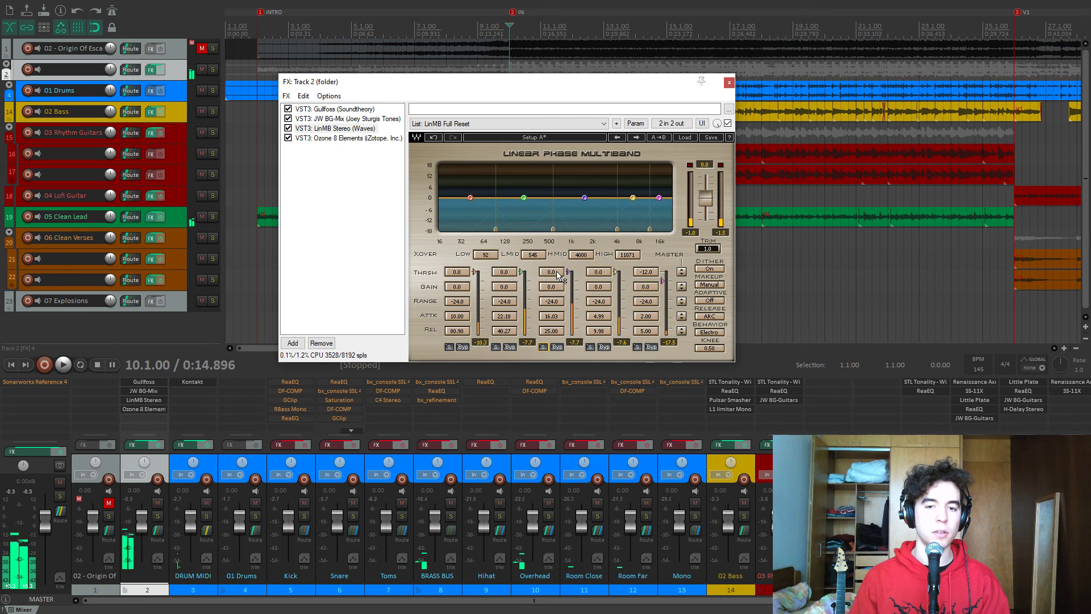
Audition the mix with LinMB's third-band threshold lowered to -80.0, and return the threshold to 0.0
key("space")
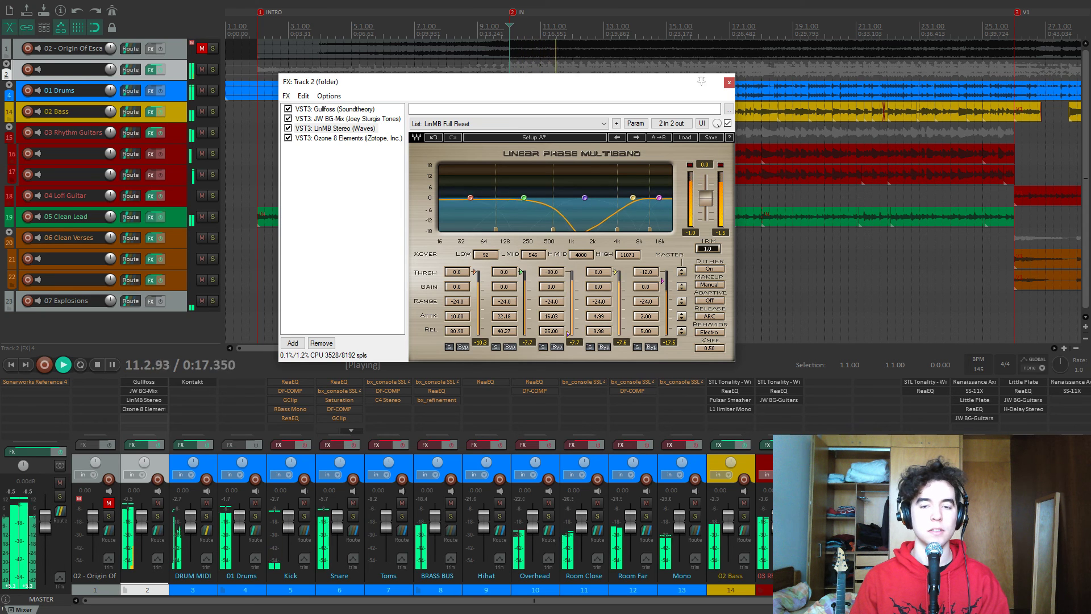
left_click_drag(569, 323, 569, 271)
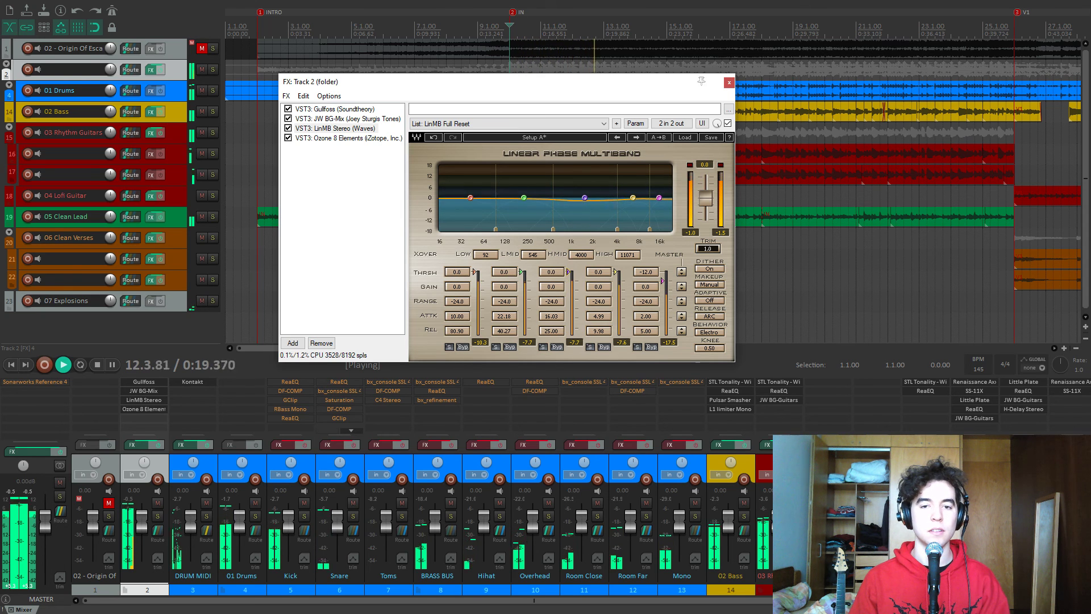
key("space")
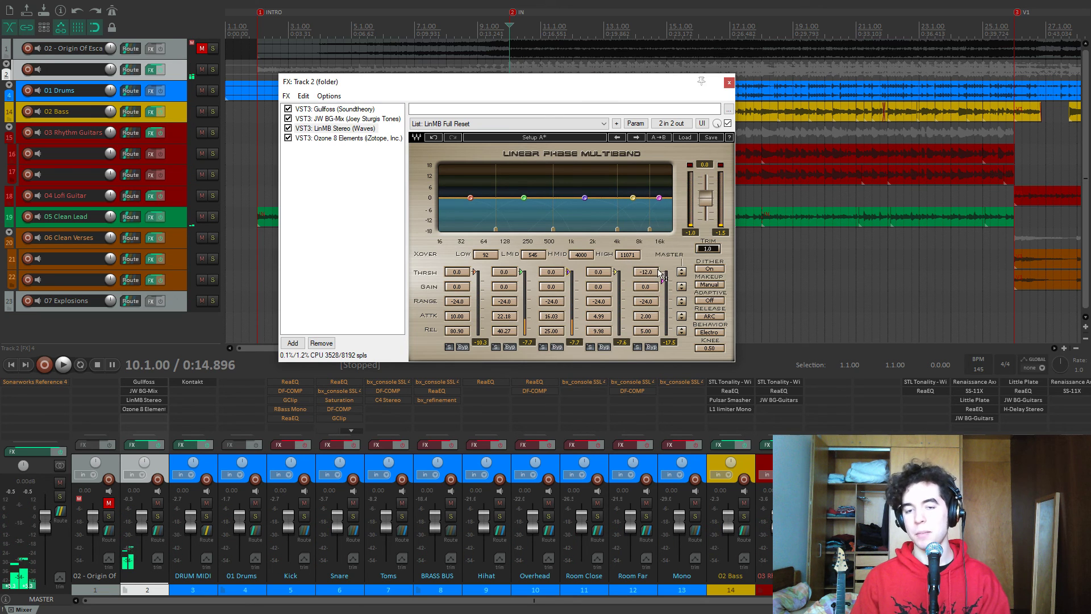
Play the mix from measure 10 while moving LinMB's fifth-band threshold, and return it to -12.0
key("space")
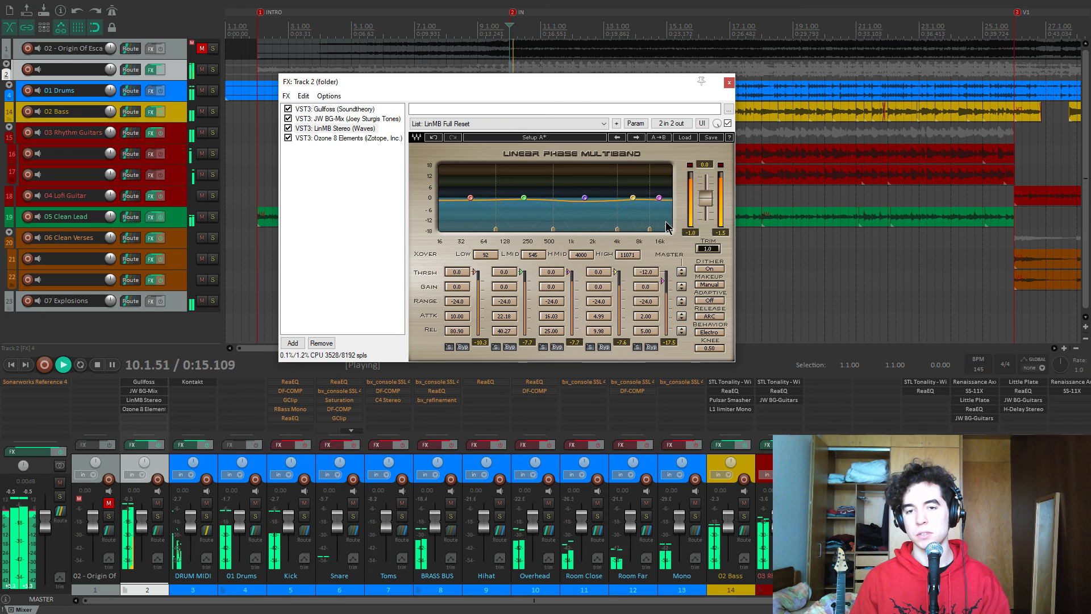
mouse_move(663, 284)
left_mouse_down()
mouse_move(663, 334)
mouse_move(663, 281)
left_mouse_up()
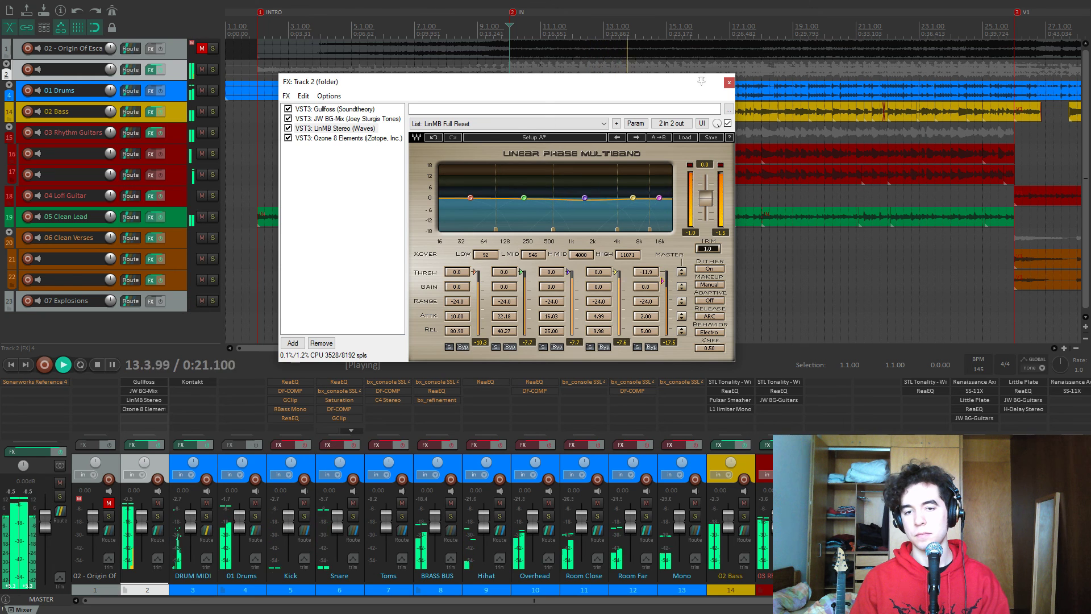
key("space")
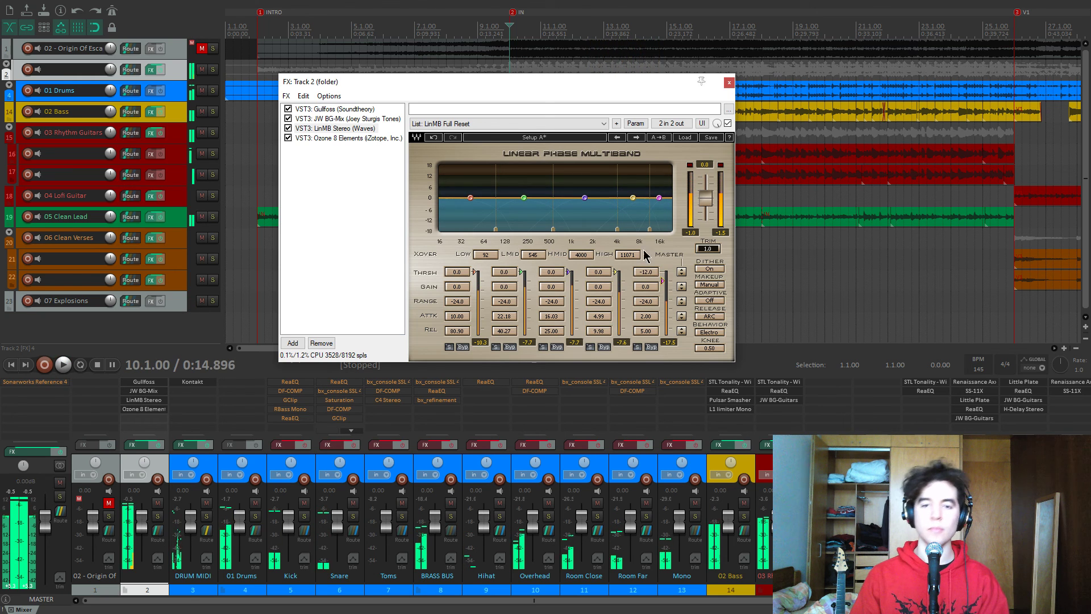
Show Ozone 8 Elements on the Track 2 folder, reposition its window over the arrangement, and play the mix through its Maximizer from measure 10
left_click_drag(559, 84, 564, 79)
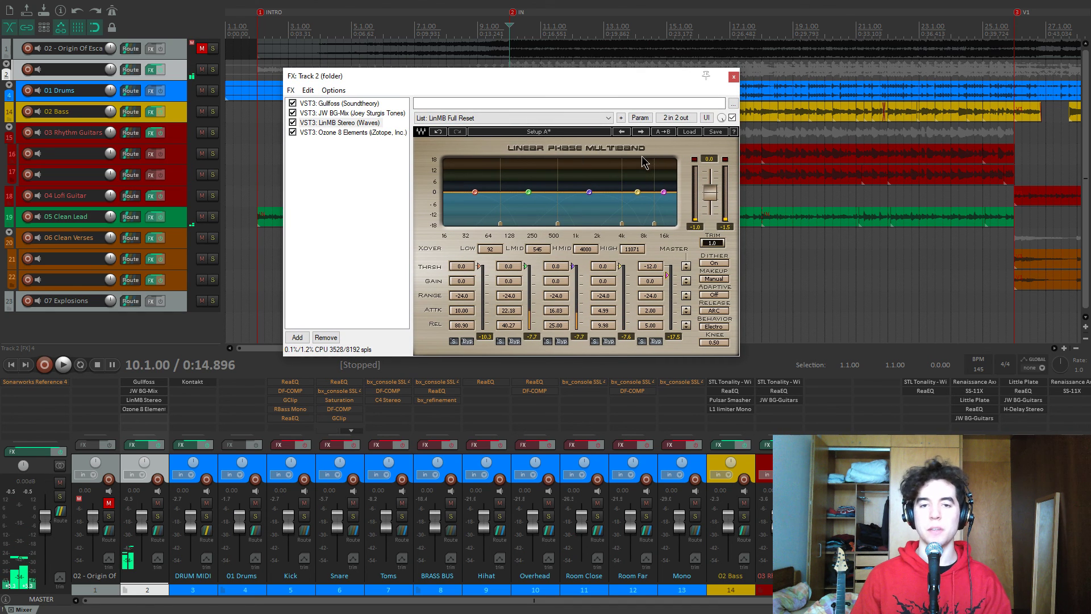
left_click_drag(581, 80, 540, 81)
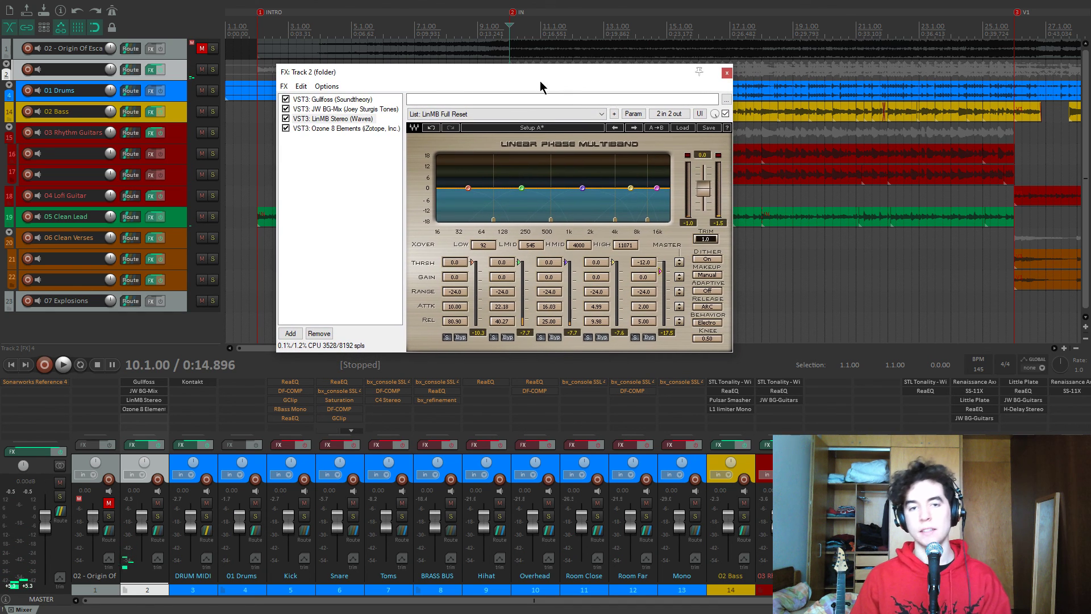
left_click(357, 129)
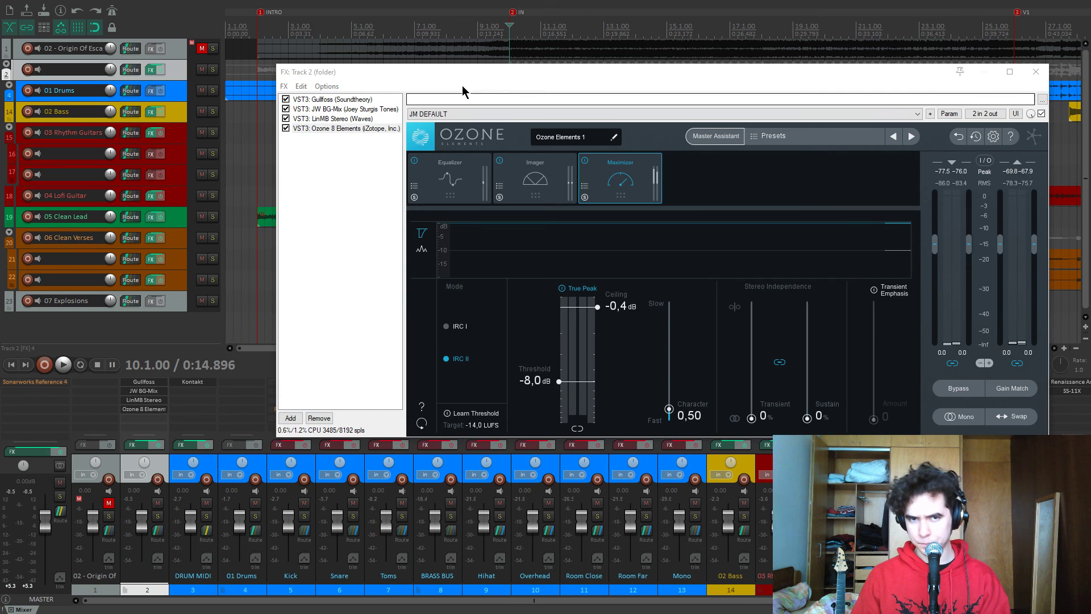
left_click_drag(498, 76, 459, 82)
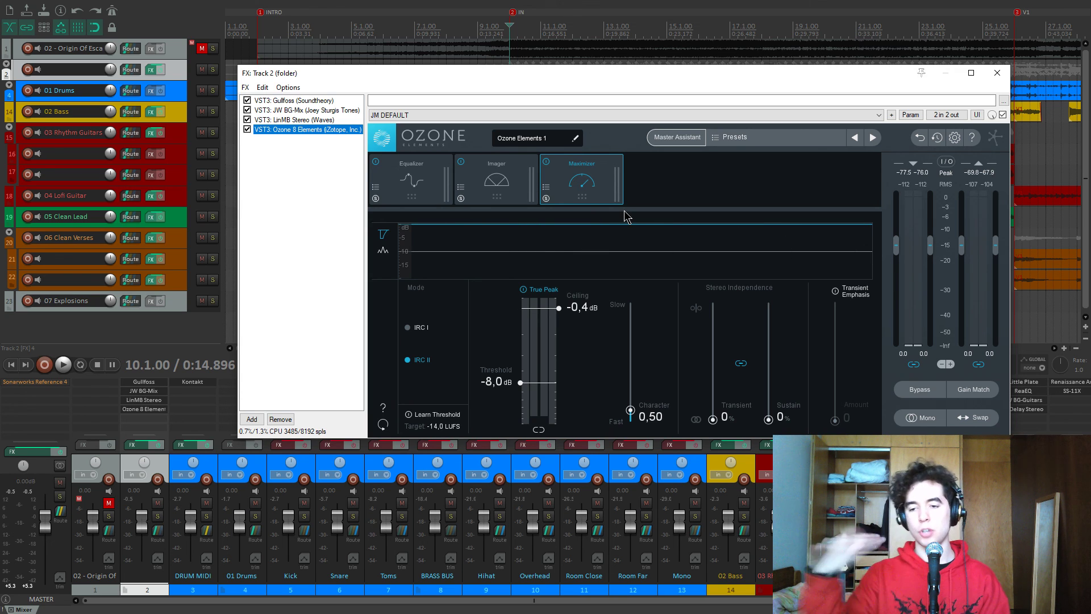
key("space")
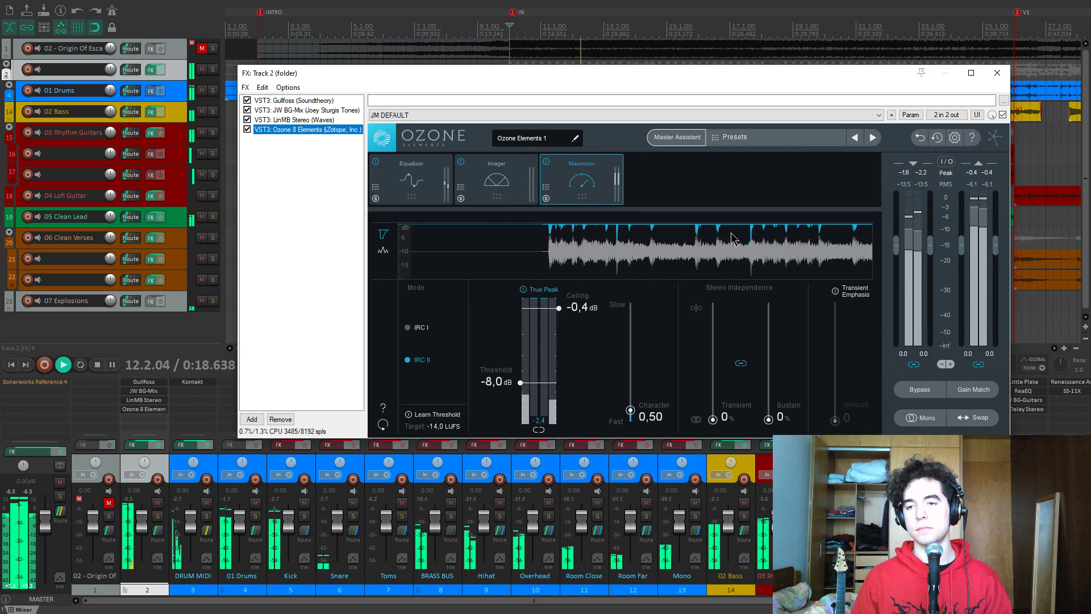
key("space")
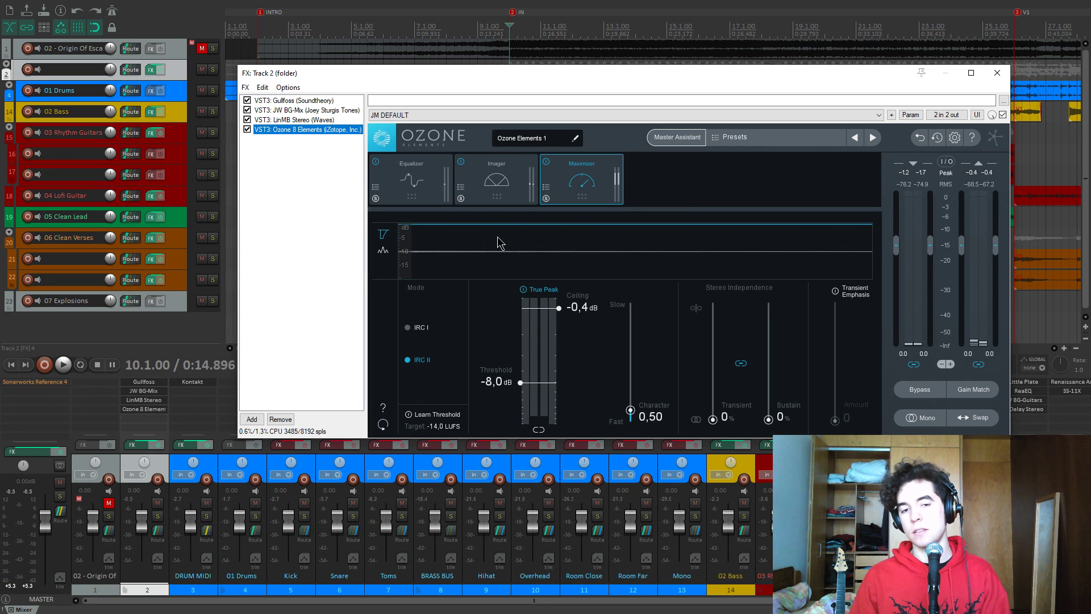
Close the Track 2 folder's FX window and show a longer span of the song's sections in the arrangement
left_click_drag(572, 80, 565, 81)
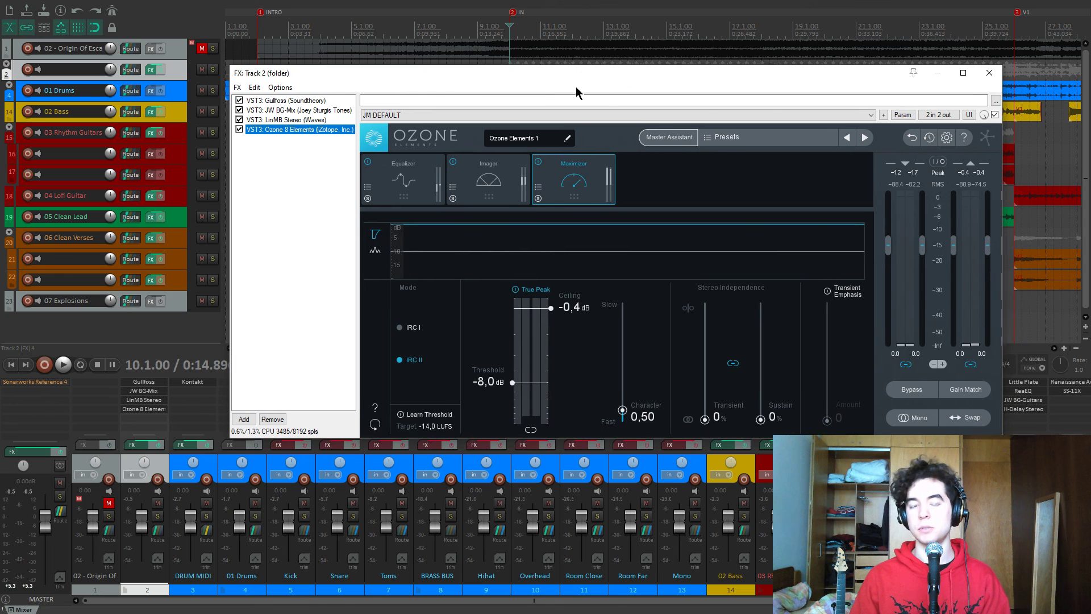
left_click(990, 74)
key("ctrl+Page_Down")
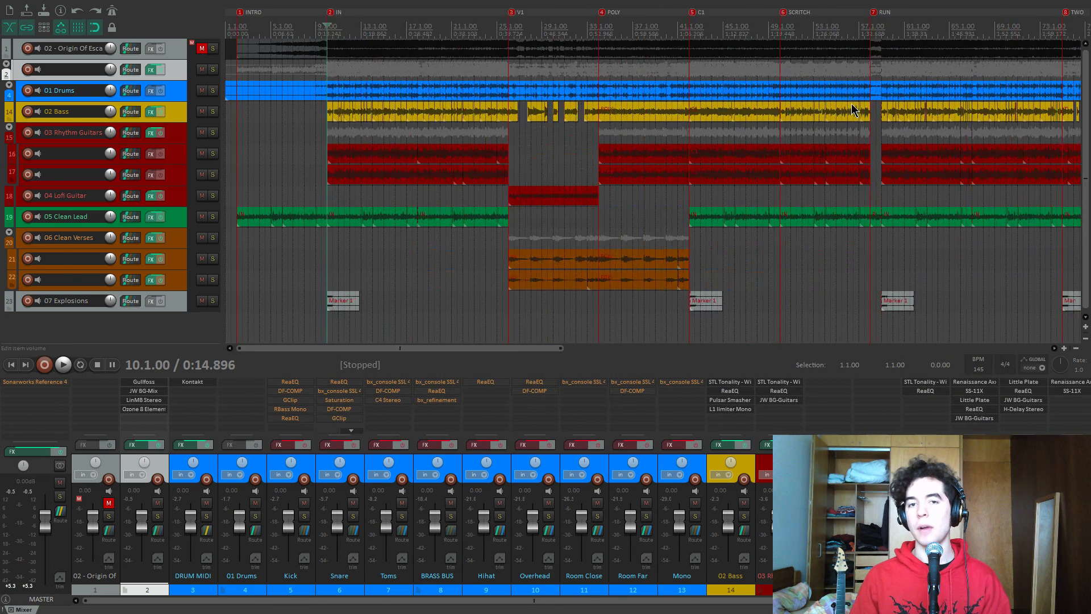